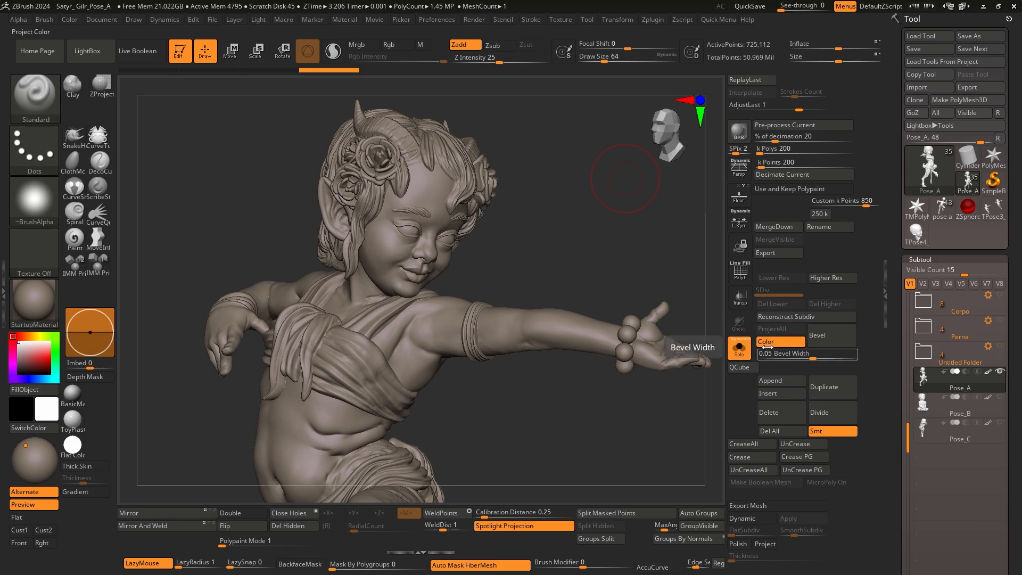
Expand the Corpo and Perna subtool folders and select the TPose1_Head3_6 legs mesh
{"action": "left_click", "coordinate": [927, 302]}
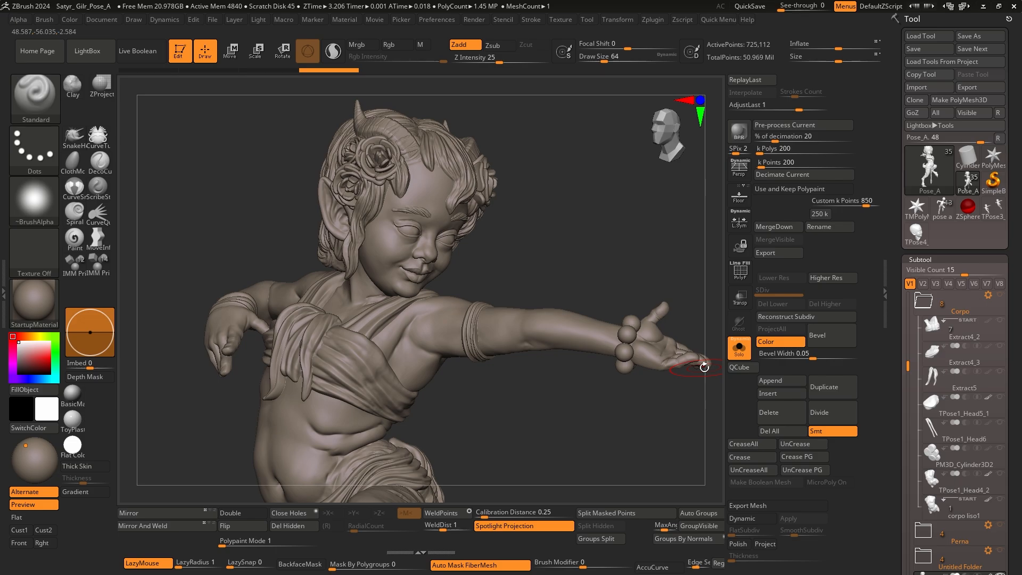
{"action": "scroll", "coordinate": [893, 354], "scroll_direction": "down", "scroll_amount": 2}
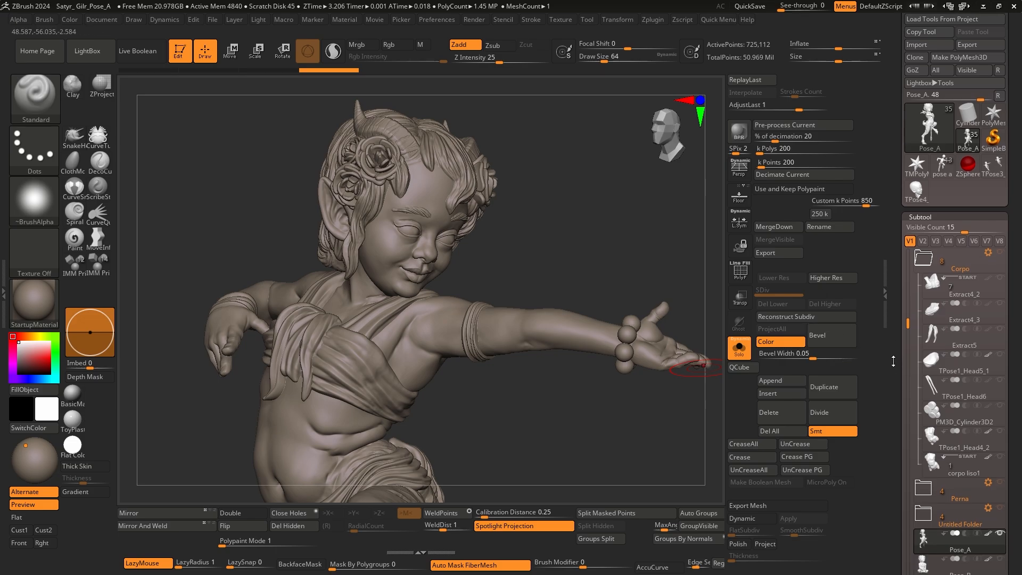
{"action": "scroll", "coordinate": [893, 361], "scroll_direction": "down", "scroll_amount": 3}
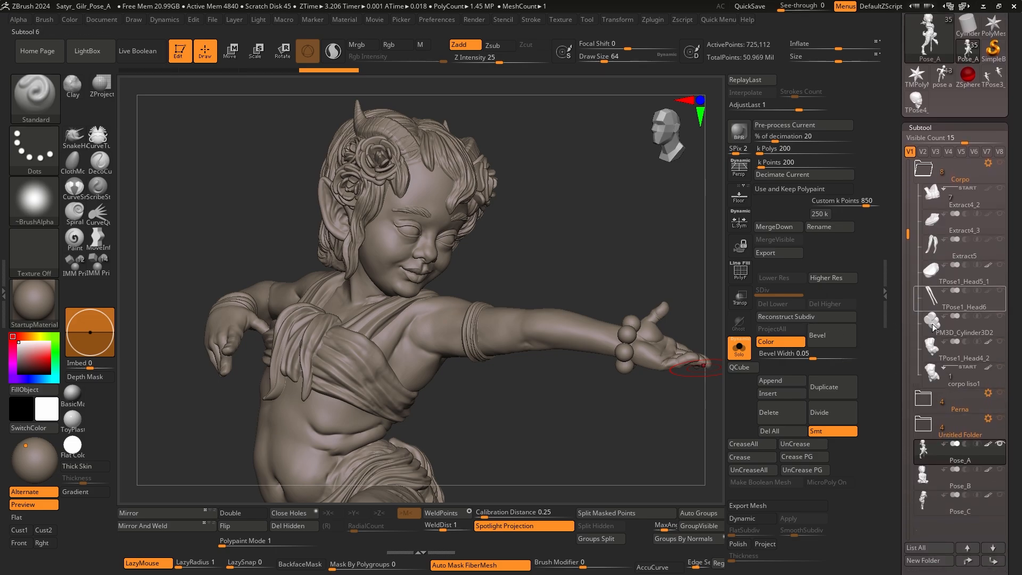
{"action": "left_click", "coordinate": [927, 398]}
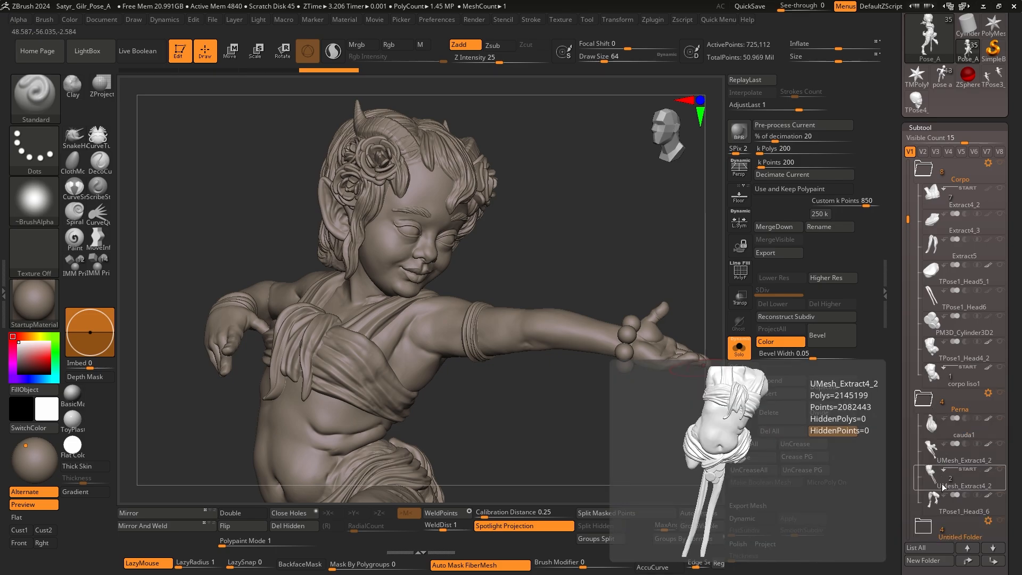
{"action": "left_click", "coordinate": [945, 505]}
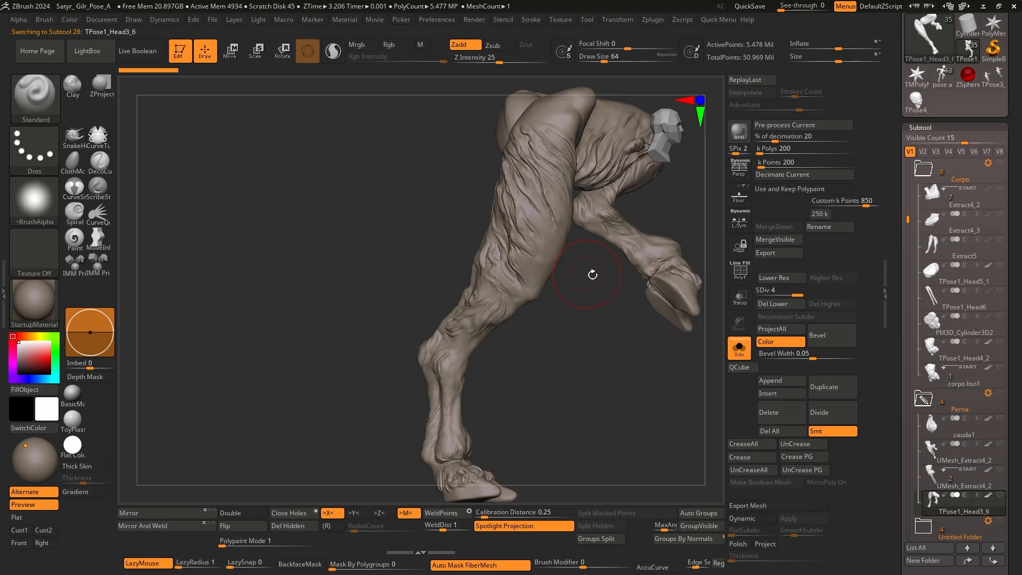
Delete the legs mesh's lower subdivision levels and examine its wireframe density around the thigh and knee
{"action": "left_click", "coordinate": [776, 309]}
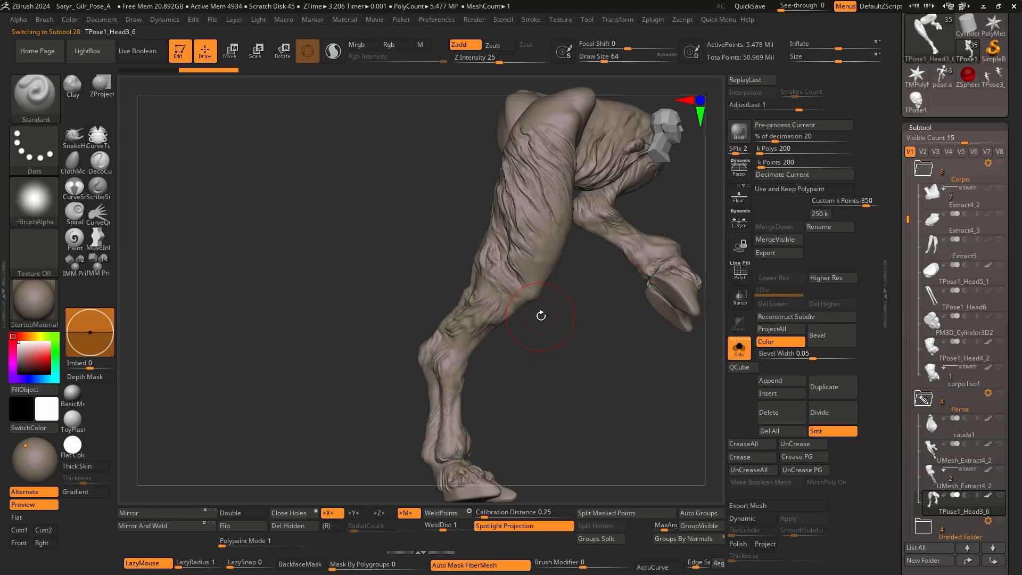
{"action": "key", "text": "shift+f"}
{"action": "mouse_move", "coordinate": [541, 316]}
{"action": "right_mouse_down", "text": "ctrl"}
{"action": "mouse_move", "coordinate": [586, 266]}
{"action": "mouse_move", "coordinate": [679, 258]}
{"action": "right_mouse_up", "text": "ctrl"}
{"action": "mouse_move", "coordinate": [551, 186]}
{"action": "right_mouse_down", "text": "alt"}
{"action": "mouse_move", "coordinate": [520, 290]}
{"action": "mouse_move", "coordinate": [618, 271]}
{"action": "right_mouse_up", "text": "alt"}
{"action": "left_click", "coordinate": [737, 264]}
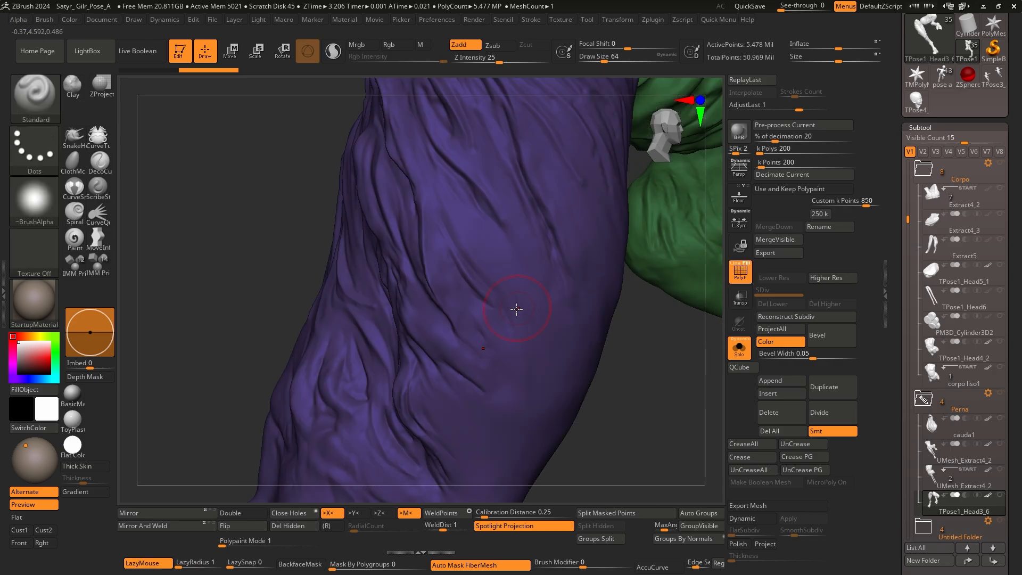
{"action": "left_click", "coordinate": [737, 263]}
{"action": "left_click", "coordinate": [749, 265]}
{"action": "right_click_drag", "start_coordinate": [586, 320], "coordinate": [518, 333], "text": "ctrl"}
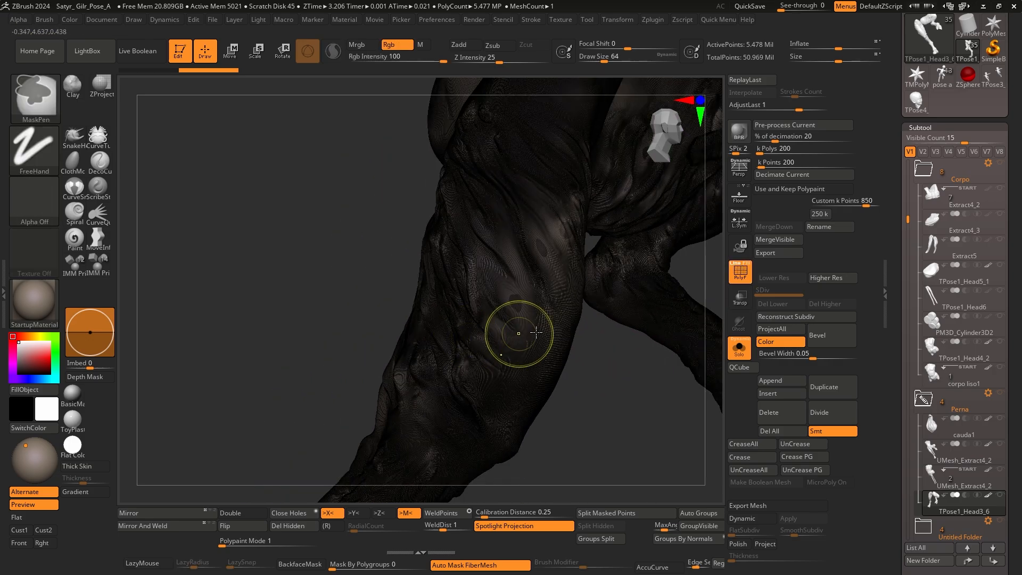
{"action": "right_click_drag", "start_coordinate": [564, 387], "coordinate": [593, 403], "text": "ctrl"}
{"action": "key", "text": "shift+f"}
{"action": "right_click_drag", "start_coordinate": [526, 339], "coordinate": [552, 388], "text": "ctrl"}
{"action": "key", "text": "shift+f"}
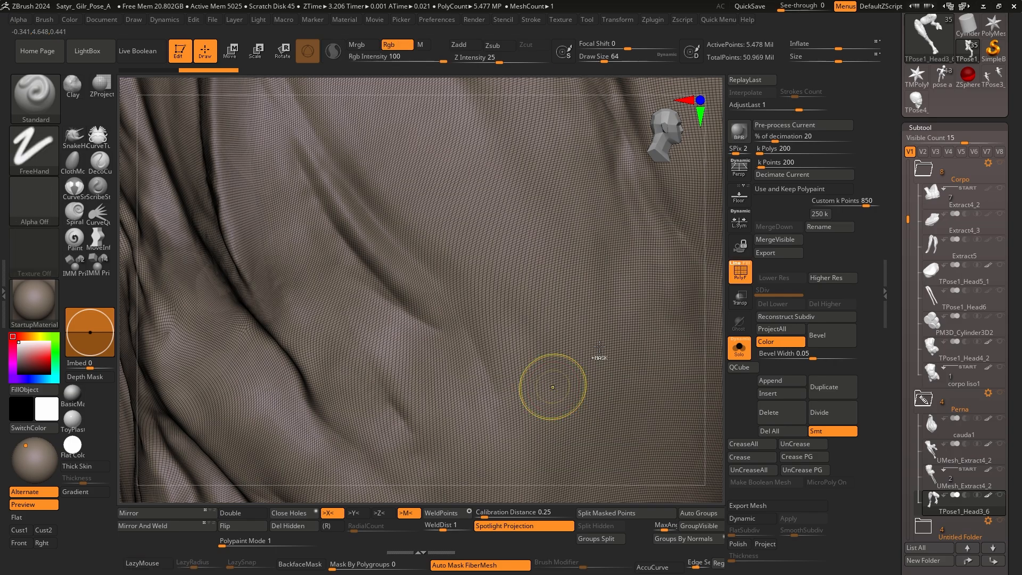
{"action": "mouse_move", "coordinate": [600, 348]}
{"action": "right_mouse_down", "text": "ctrl"}
{"action": "mouse_move", "coordinate": [554, 363]}
{"action": "mouse_move", "coordinate": [495, 291]}
{"action": "mouse_move", "coordinate": [502, 324]}
{"action": "mouse_move", "coordinate": [424, 278]}
{"action": "right_mouse_up", "text": "ctrl"}
{"action": "key", "text": "shift+f"}
Mask everything except the standing leg below the knee and blur the mask's edge
{"action": "left_click_drag", "start_coordinate": [433, 260], "coordinate": [540, 512], "text": "ctrl"}
{"action": "right_click_drag", "start_coordinate": [553, 352], "coordinate": [582, 320]}
{"action": "left_click", "coordinate": [620, 452], "text": "ctrl"}
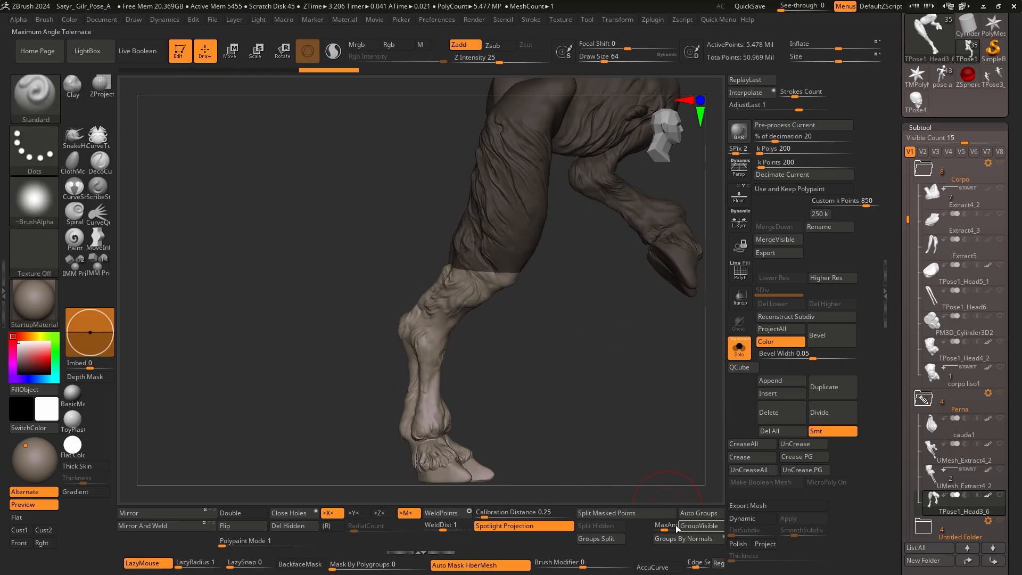
{"action": "left_click_drag", "start_coordinate": [657, 547], "coordinate": [469, 536], "text": "ctrl"}
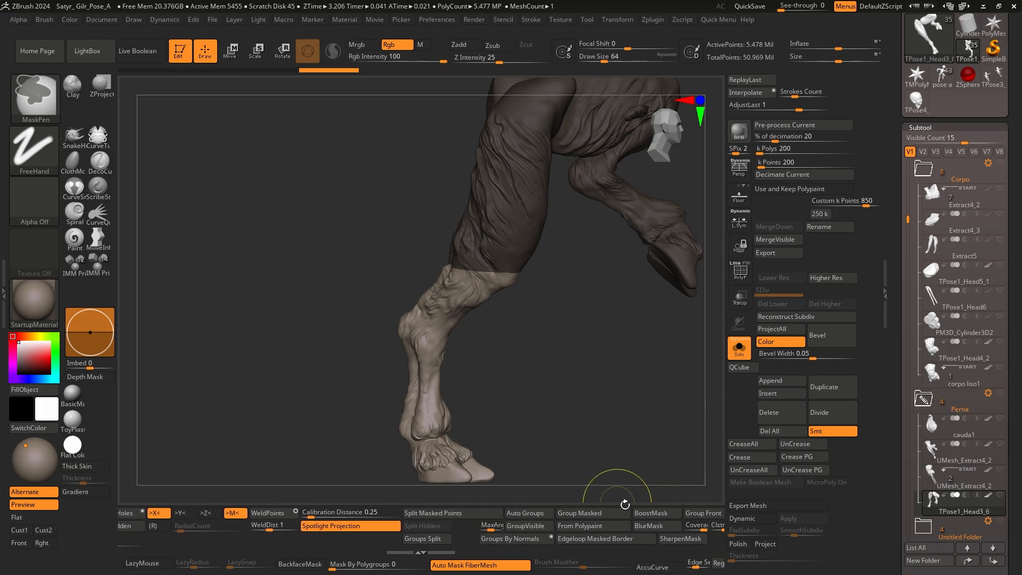
{"action": "left_click", "coordinate": [652, 524]}
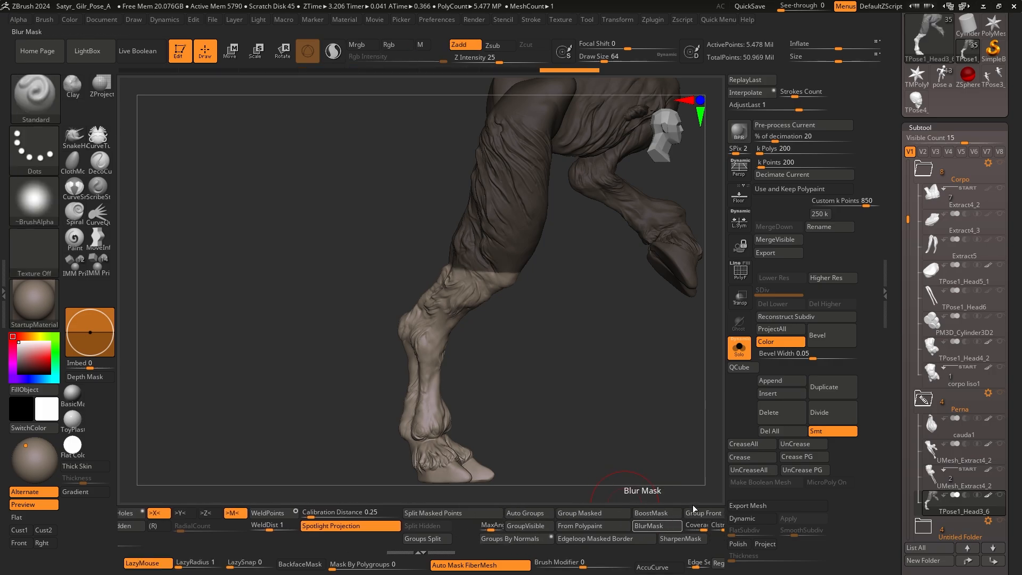
{"action": "left_click", "coordinate": [657, 530]}
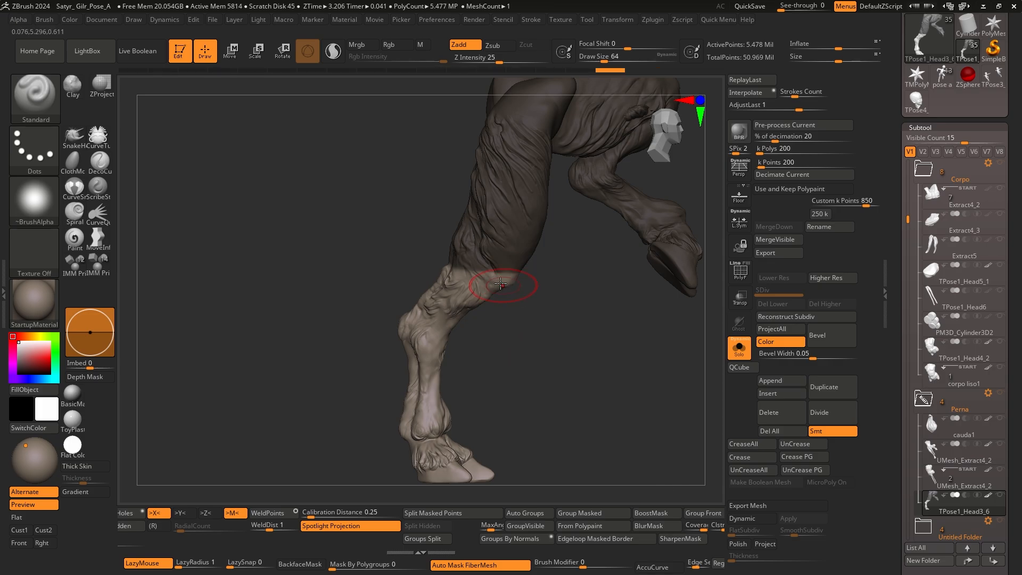
Try to rotate the unmasked lower leg around the knee with the transform gizmo
{"action": "right_click_drag", "start_coordinate": [503, 286], "coordinate": [521, 313], "text": "ctrl"}
{"action": "key", "text": "w"}
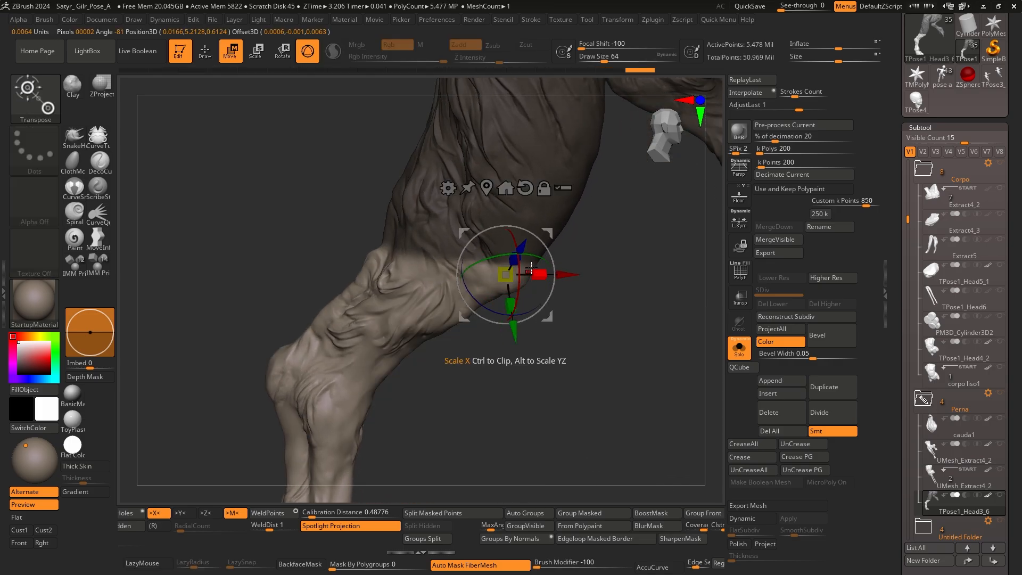
{"action": "mouse_move", "coordinate": [554, 278]}
{"action": "left_mouse_down"}
{"action": "mouse_move", "coordinate": [554, 266]}
{"action": "mouse_move", "coordinate": [550, 294]}
{"action": "left_mouse_up"}
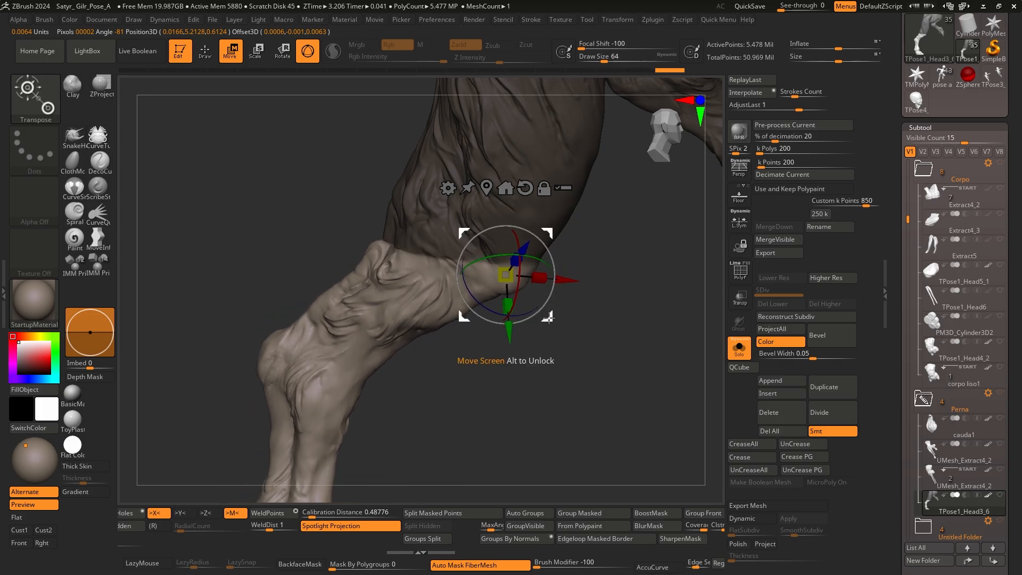
Undo the lower leg's transformation, the masking and the deletion of the lower subdivision levels
{"action": "key", "text": "ctrl+z"}
{"action": "key", "text": "ctrl+z"}
{"action": "key", "text": "q"}
{"action": "key", "text": "w"}
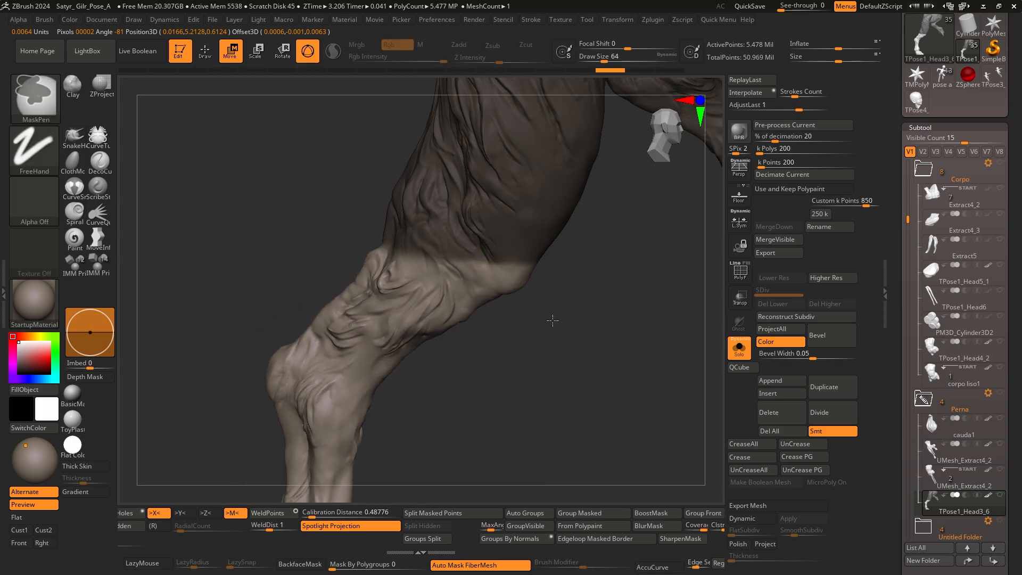
{"action": "key", "text": "ctrl+z"}
{"action": "key", "text": "ctrl+z"}
{"action": "key", "text": "ctrl+z"}
{"action": "key", "text": "ctrl+z"}
{"action": "key", "text": "ctrl+z"}
{"action": "key", "text": "ctrl+z"}
{"action": "key", "text": "ctrl+z"}
{"action": "key", "text": "ctrl+z"}
{"action": "key", "text": "ctrl+z"}
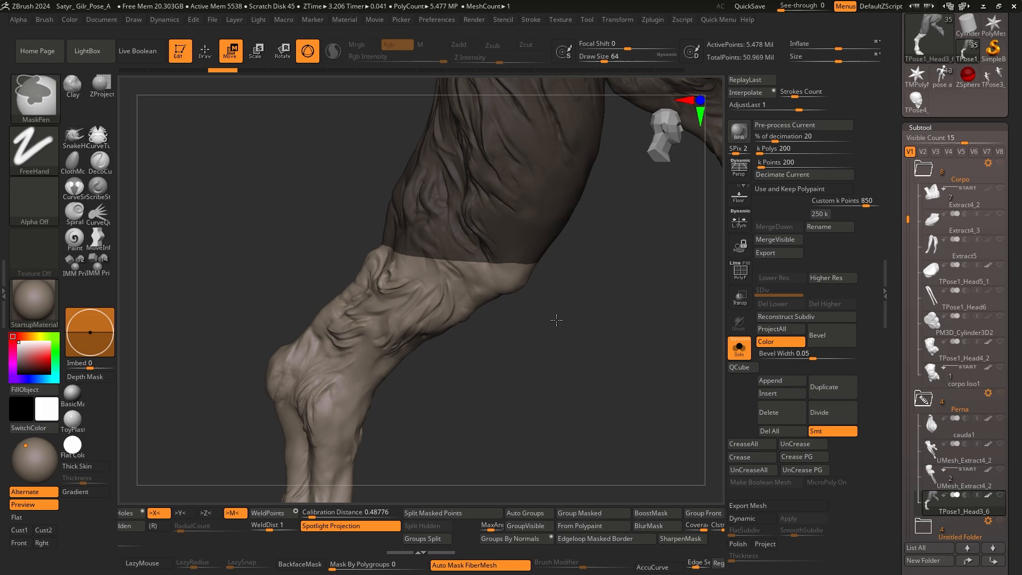
{"action": "key", "text": "ctrl+z"}
{"action": "key", "text": "ctrl+z"}
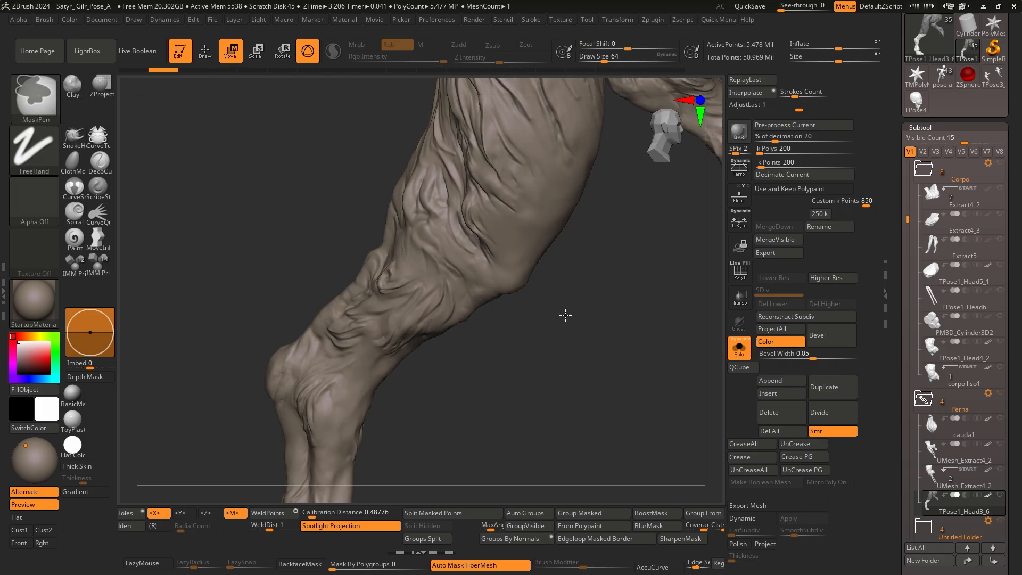
{"action": "key", "text": "ctrl+z"}
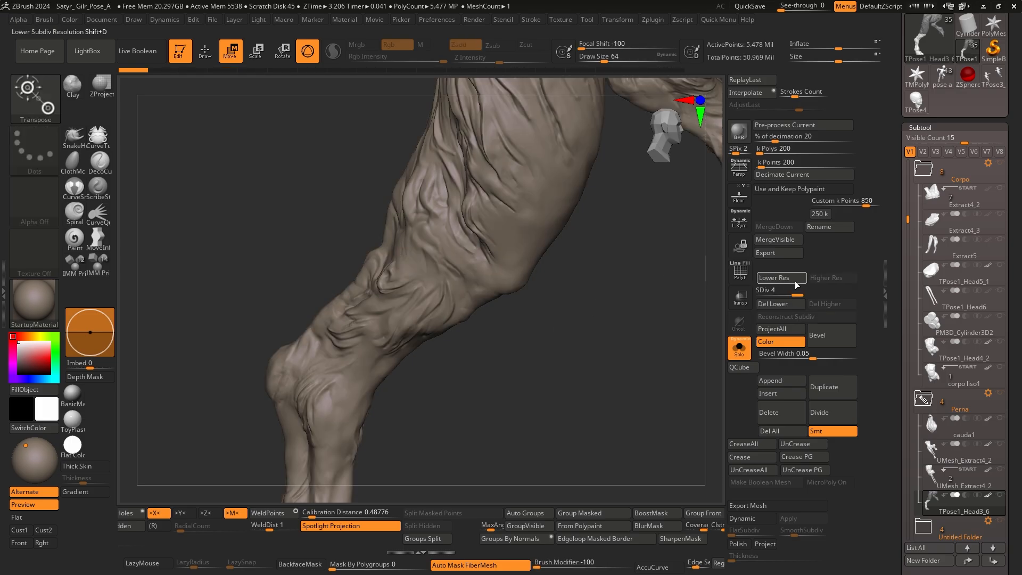
Set the legs mesh to subdivision level 1 and choose the MaskLasso brush for masking
{"action": "left_click_drag", "start_coordinate": [797, 293], "coordinate": [745, 288]}
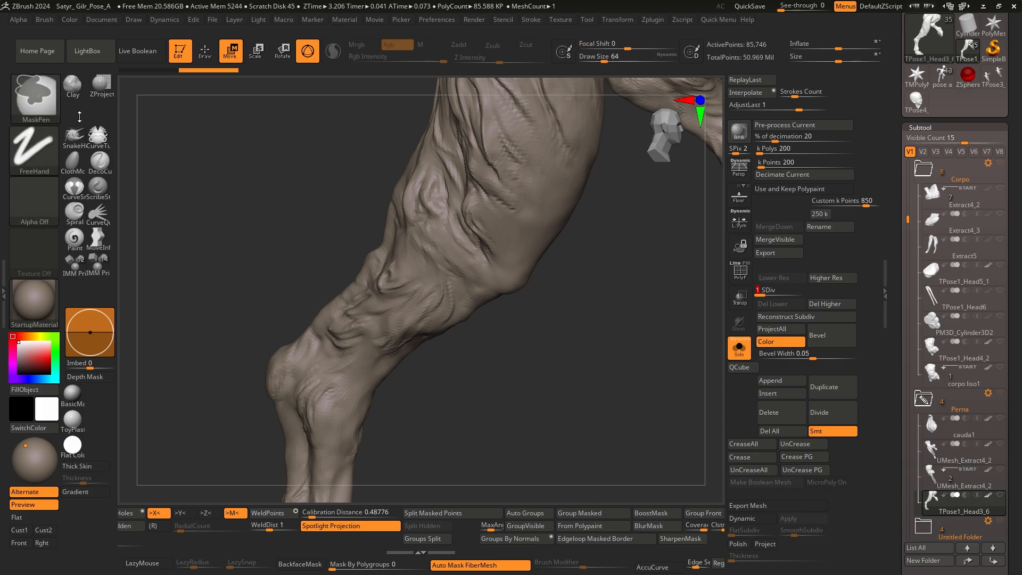
{"action": "key", "text": "ctrl+b"}
{"action": "left_click", "coordinate": [39, 104]}
{"action": "left_click", "coordinate": [256, 163]}
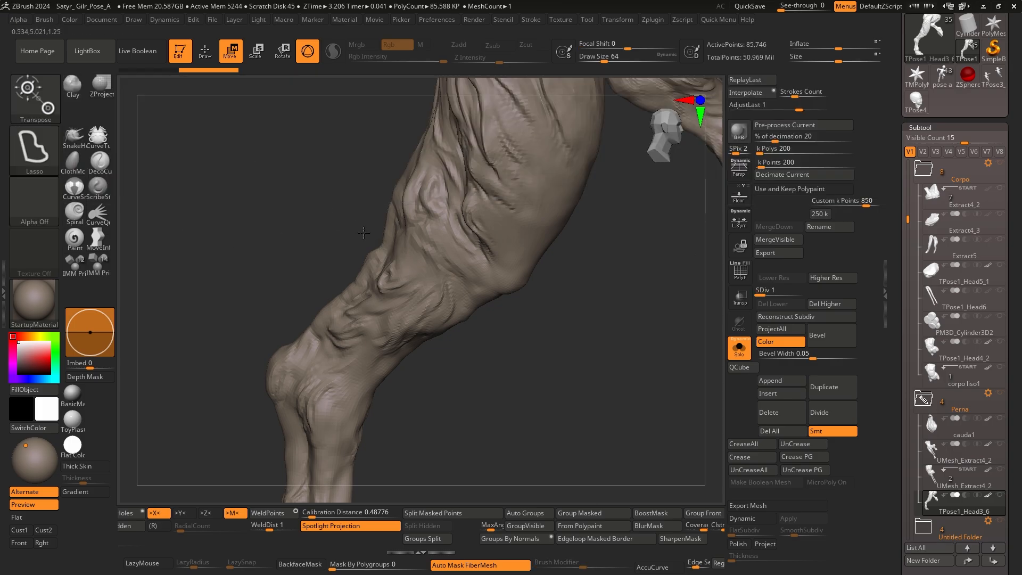
Lasso-mask the standing leg from the knee to the hoof at subdivision level 2 and invert the mask
{"action": "left_click_drag", "start_coordinate": [364, 235], "coordinate": [319, 213]}
{"action": "mouse_move", "coordinate": [327, 156]}
{"action": "left_mouse_down", "text": "ctrl"}
{"action": "mouse_move", "coordinate": [509, 314]}
{"action": "mouse_move", "coordinate": [543, 293]}
{"action": "mouse_move", "coordinate": [347, 283]}
{"action": "left_mouse_up", "text": "ctrl"}
{"action": "key", "text": "d"}
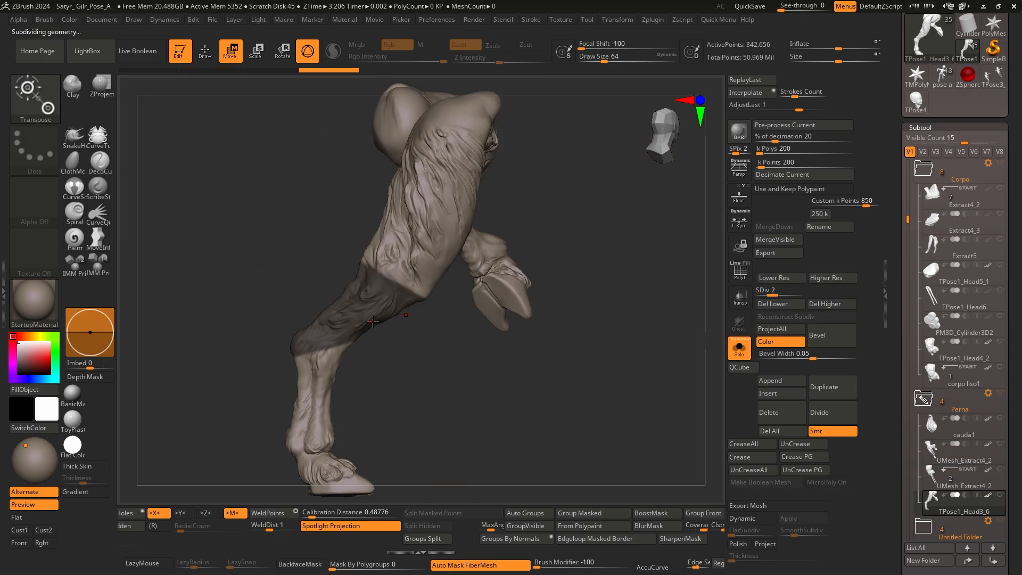
{"action": "left_click_drag", "start_coordinate": [375, 326], "coordinate": [386, 263], "text": "alt"}
{"action": "mouse_move", "coordinate": [284, 217]}
{"action": "left_mouse_down", "text": "ctrl"}
{"action": "mouse_move", "coordinate": [390, 467]}
{"action": "mouse_move", "coordinate": [448, 287]}
{"action": "left_mouse_up", "text": "ctrl"}
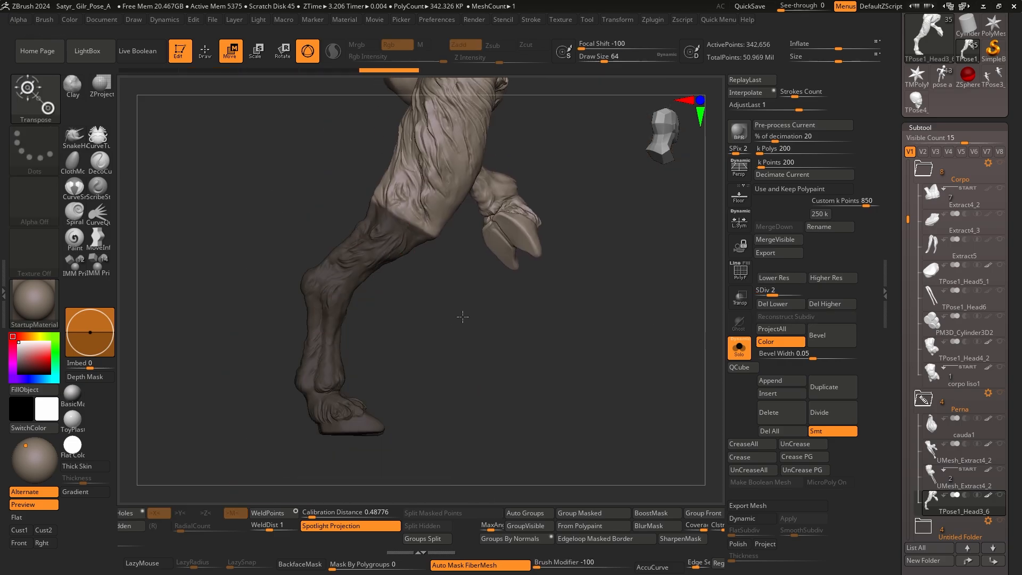
{"action": "left_click", "coordinate": [480, 319], "text": "ctrl"}
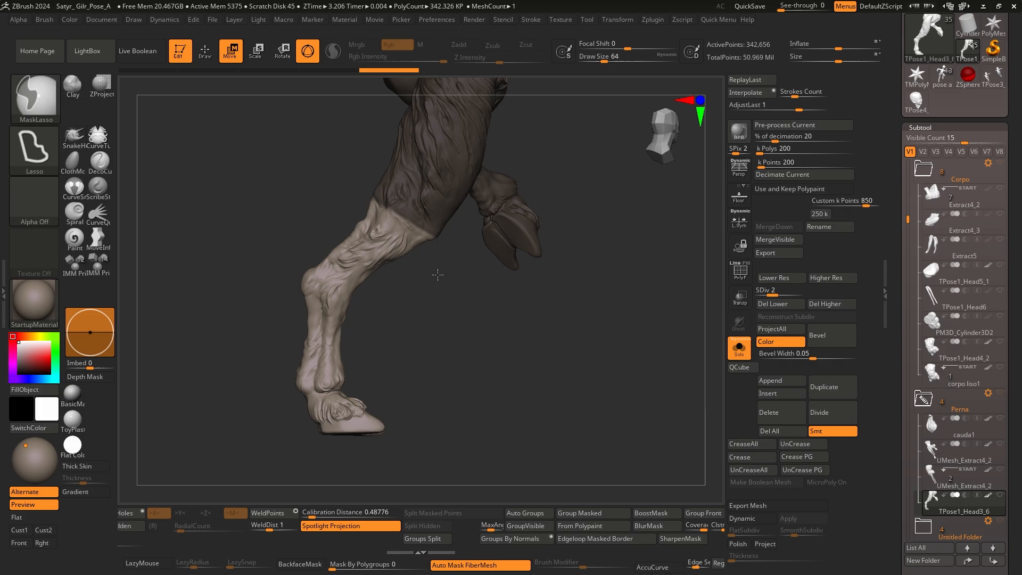
Blur the mask at the knee and rotate the unmasked lower leg with the gizmo placed behind the knee
{"action": "left_click", "coordinate": [661, 527]}
{"action": "left_click", "coordinate": [425, 235], "text": "alt"}
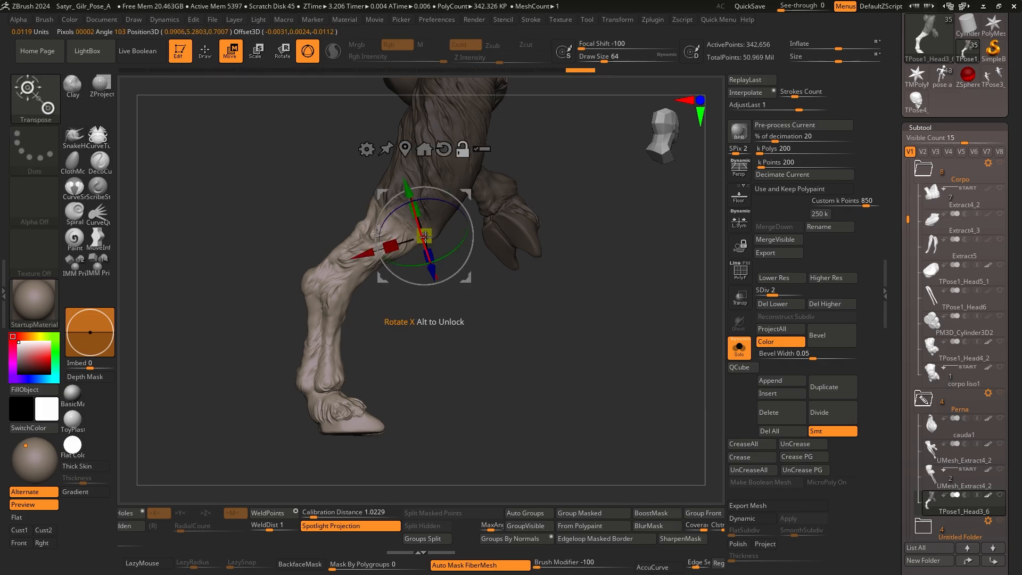
{"action": "left_click_drag", "start_coordinate": [462, 213], "coordinate": [460, 241], "text": "alt"}
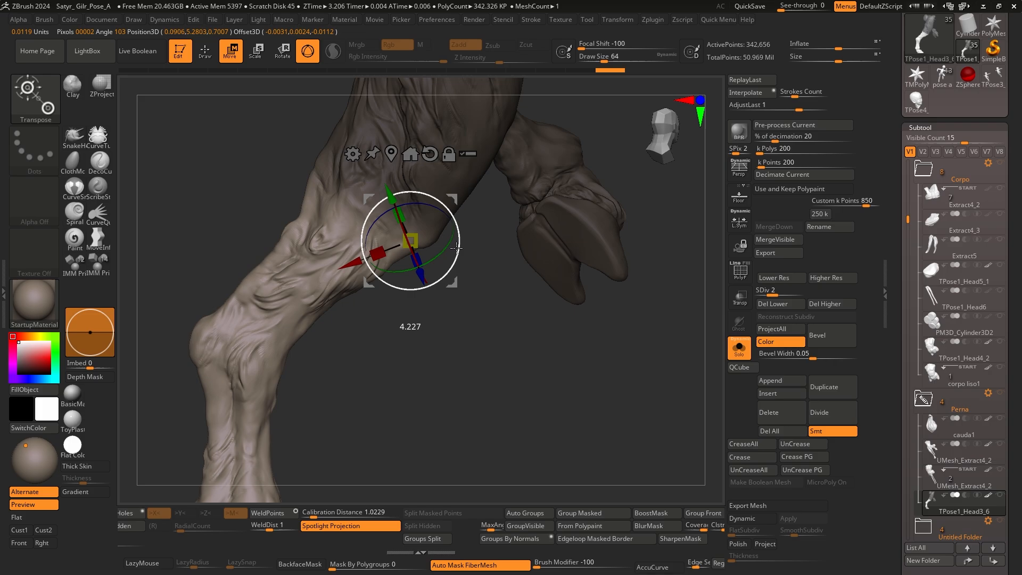
{"action": "left_click_drag", "start_coordinate": [450, 279], "coordinate": [487, 263], "text": "alt"}
Examine the wireframe behind the knee at subdivision level 2 and at level 1
{"action": "key", "text": "shift+f"}
{"action": "right_click_drag", "start_coordinate": [430, 261], "coordinate": [410, 314], "text": "alt"}
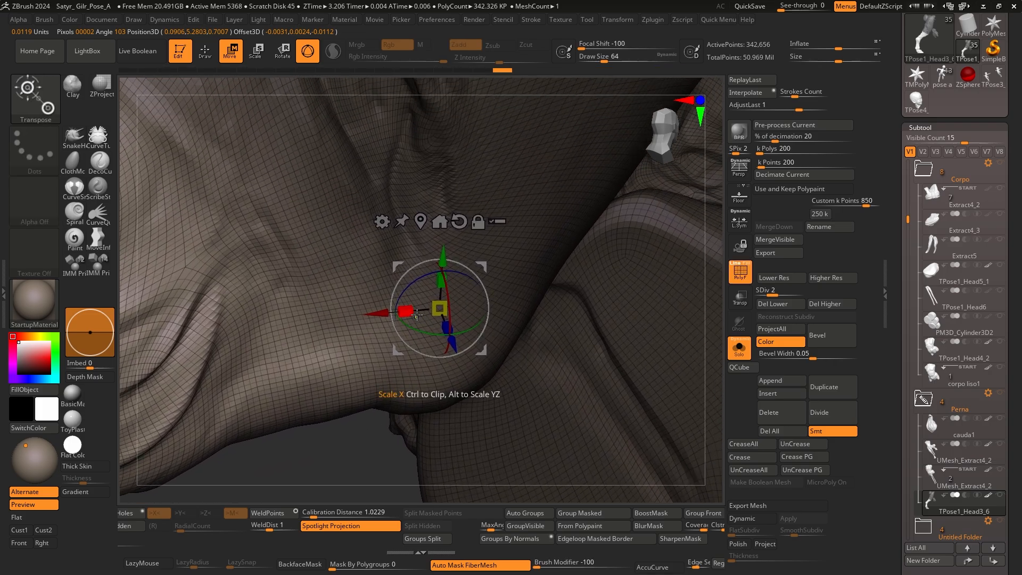
{"action": "right_click_drag", "start_coordinate": [409, 373], "coordinate": [408, 419], "text": "alt"}
{"action": "key", "text": "shift+d"}
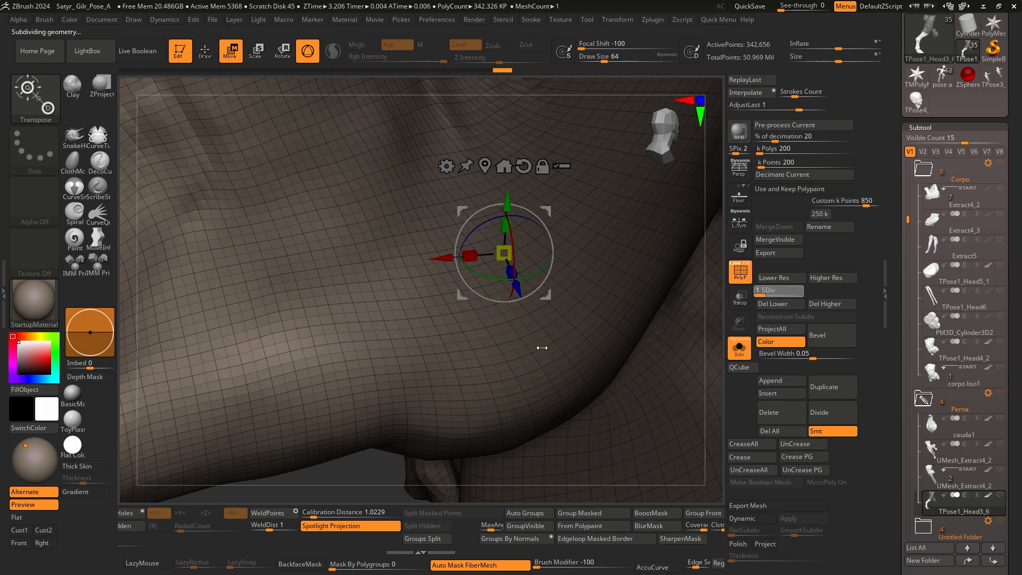
{"action": "right_click_drag", "start_coordinate": [657, 322], "coordinate": [502, 301], "text": "alt"}
{"action": "key", "text": "shift+f"}
{"action": "right_click_drag", "start_coordinate": [393, 315], "coordinate": [522, 297], "text": "alt"}
Try rotating the unmasked lower leg about the knee at subdivision level 1
{"action": "left_click_drag", "start_coordinate": [488, 256], "coordinate": [488, 254]}
{"action": "left_click_drag", "start_coordinate": [483, 288], "coordinate": [476, 297], "text": "alt"}
{"action": "mouse_move", "coordinate": [483, 258]}
{"action": "left_mouse_down"}
{"action": "mouse_move", "coordinate": [480, 268]}
{"action": "mouse_move", "coordinate": [474, 252]}
{"action": "left_mouse_up"}
{"action": "right_click_drag", "start_coordinate": [459, 304], "coordinate": [518, 361], "text": "ctrl"}
{"action": "key", "text": "ctrl+z"}
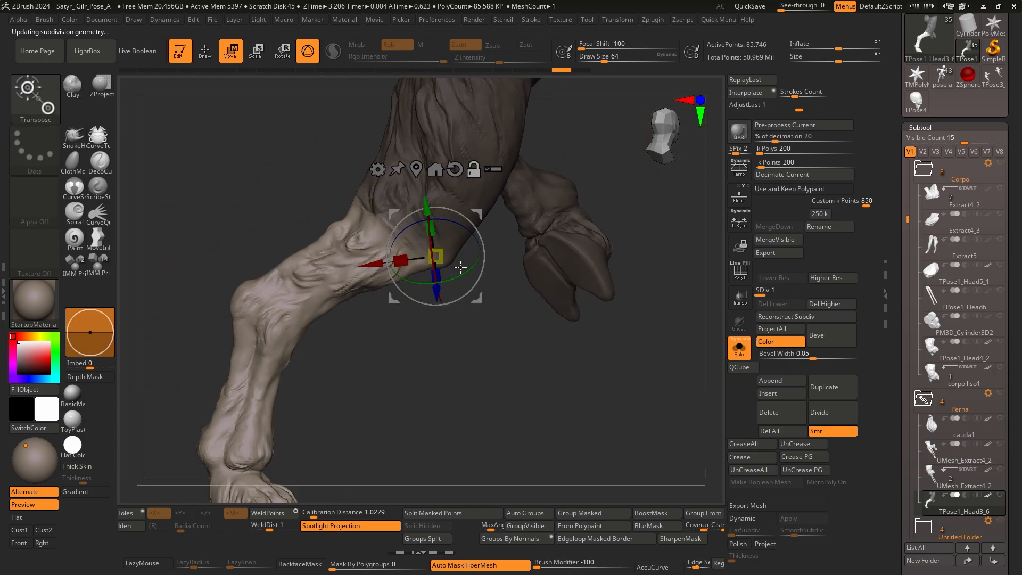
{"action": "right_click_drag", "start_coordinate": [469, 312], "coordinate": [552, 279], "text": "alt"}
{"action": "left_click_drag", "start_coordinate": [559, 265], "coordinate": [549, 264], "text": "alt"}
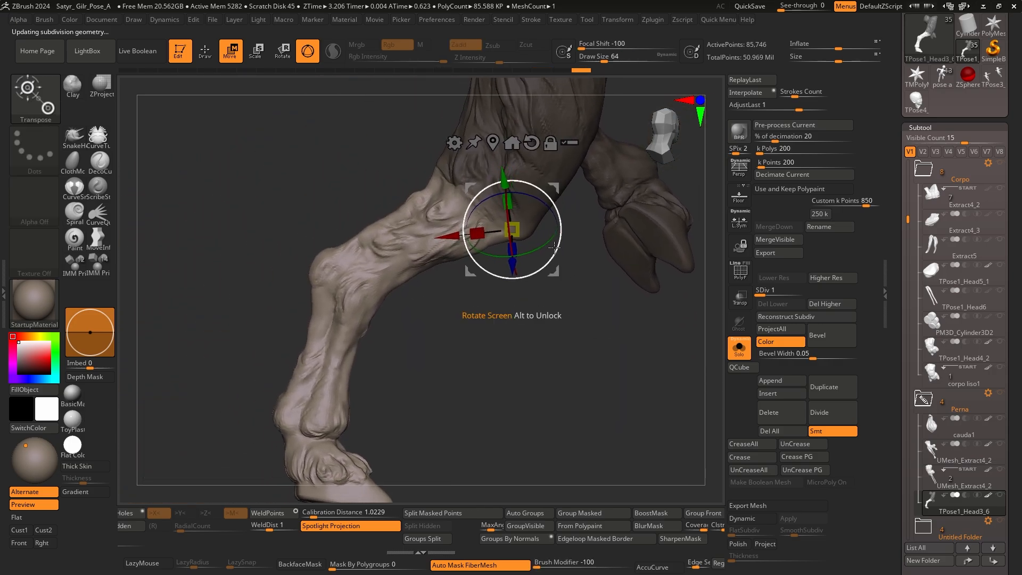
Bring the legs mesh back to subdivision level 4, unmasked and in its original pose
{"action": "key", "text": "q"}
{"action": "key", "text": "ctrl"}
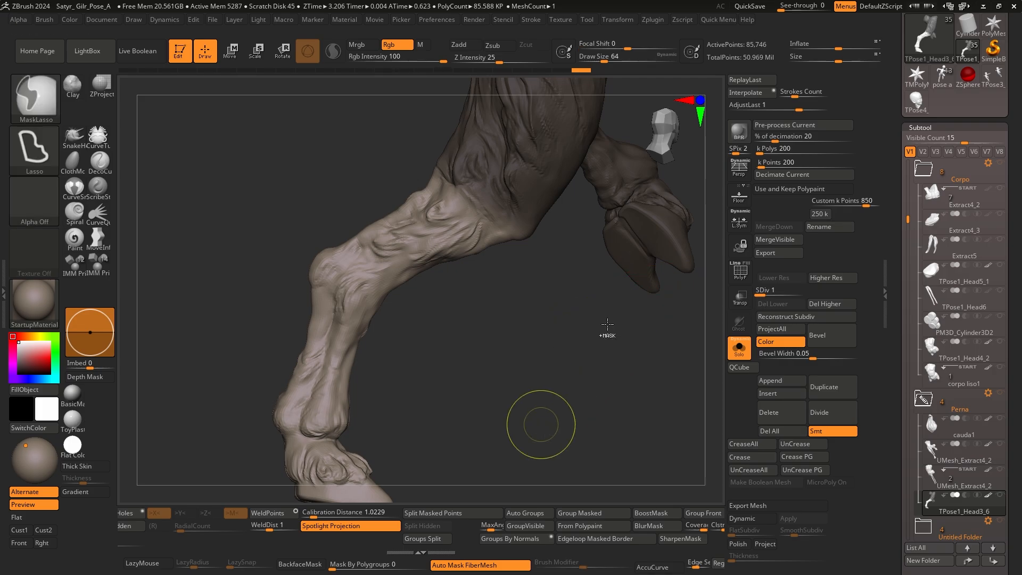
{"action": "key", "text": "w"}
{"action": "key", "text": "d"}
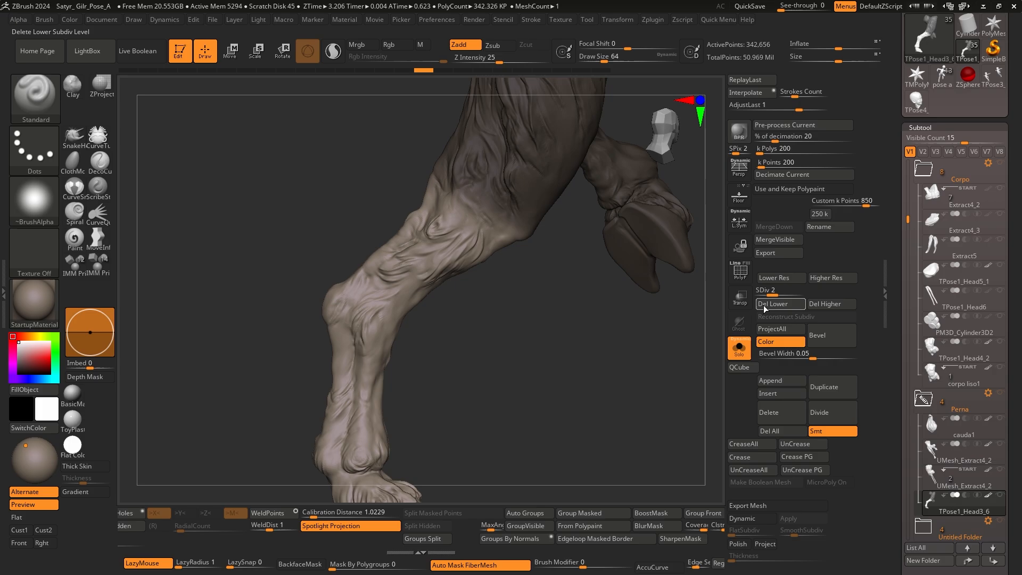
{"action": "key", "text": "q"}
{"action": "key", "text": "d"}
{"action": "key", "text": "d"}
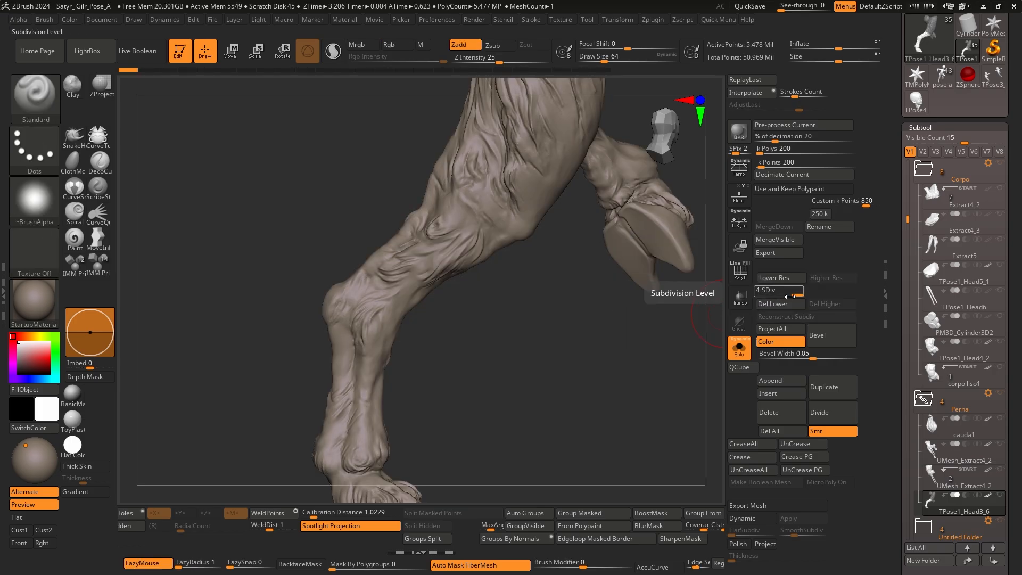
Delete the legs mesh's lower subdivision levels and expand the Geometry settings that contain Proxy Pose
{"action": "left_click", "coordinate": [774, 304]}
{"action": "scroll", "coordinate": [893, 403], "scroll_direction": "down", "scroll_amount": 10}
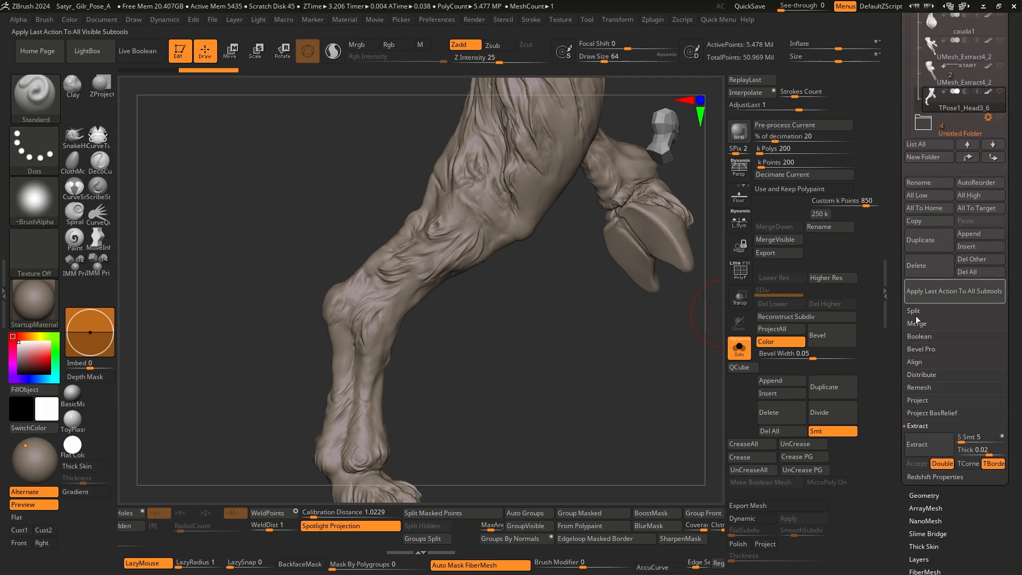
{"action": "scroll", "coordinate": [915, 425], "scroll_direction": "down", "scroll_amount": 3}
{"action": "left_click", "coordinate": [924, 360]}
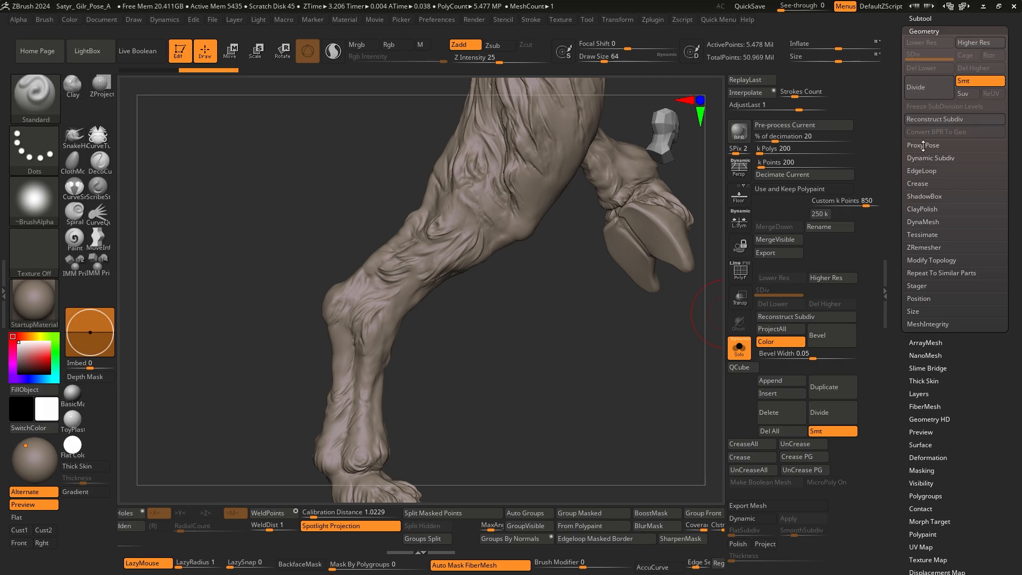
Set the Proxy Pose reduction amount to 0.11587, enter Proxy Pose on the legs and inspect the low-poly proxy around the knee
{"action": "scroll", "coordinate": [924, 147], "scroll_direction": "up", "scroll_amount": 1}
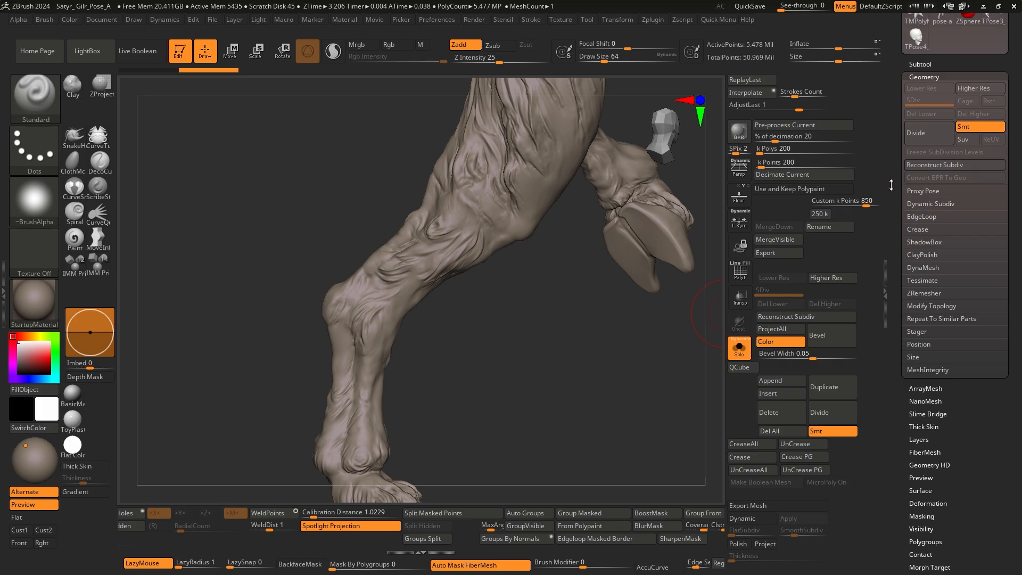
{"action": "left_click", "coordinate": [929, 194]}
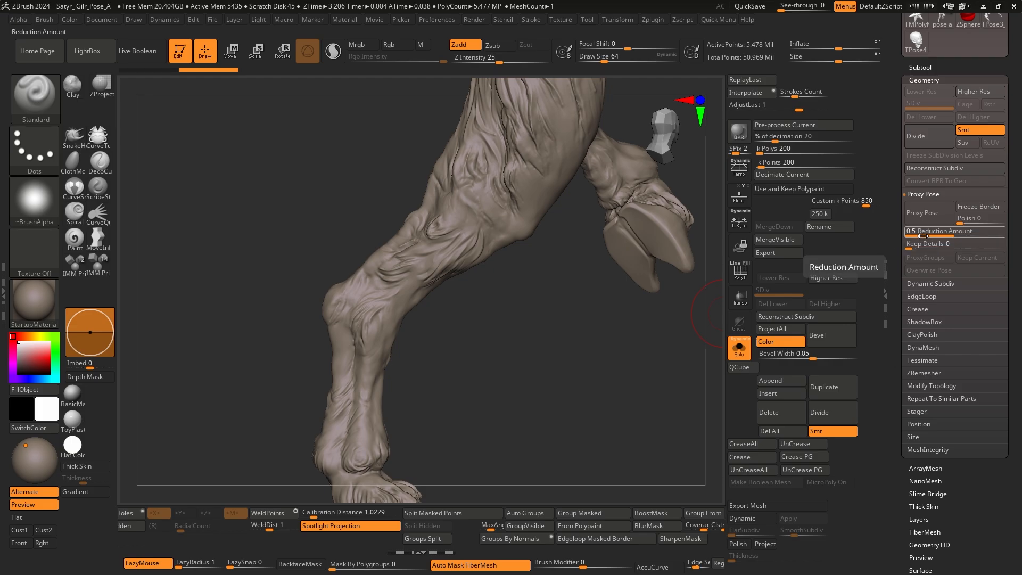
{"action": "left_click", "coordinate": [916, 234]}
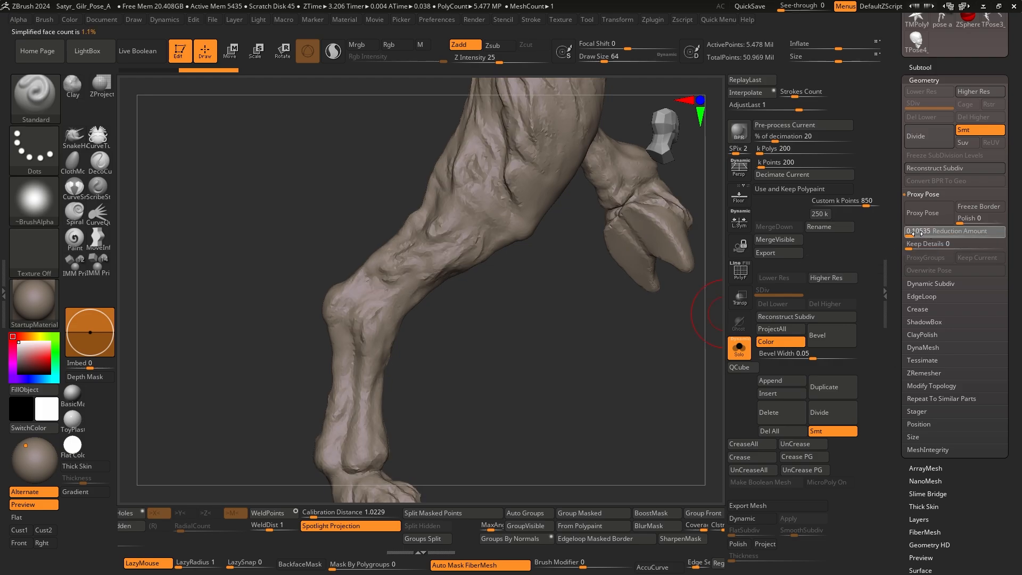
{"action": "left_click", "coordinate": [915, 232]}
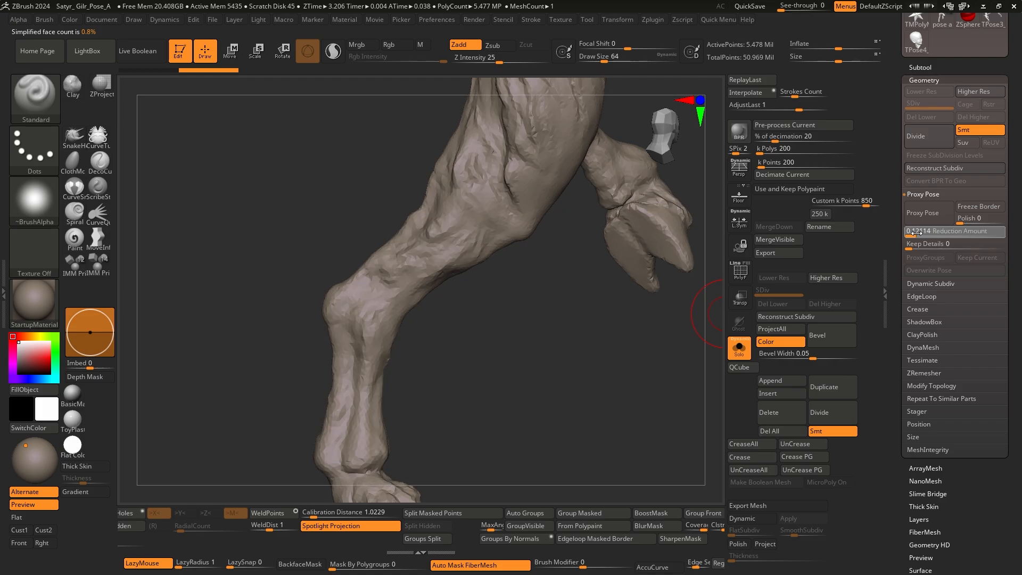
{"action": "left_click_drag", "start_coordinate": [915, 233], "coordinate": [915, 232]}
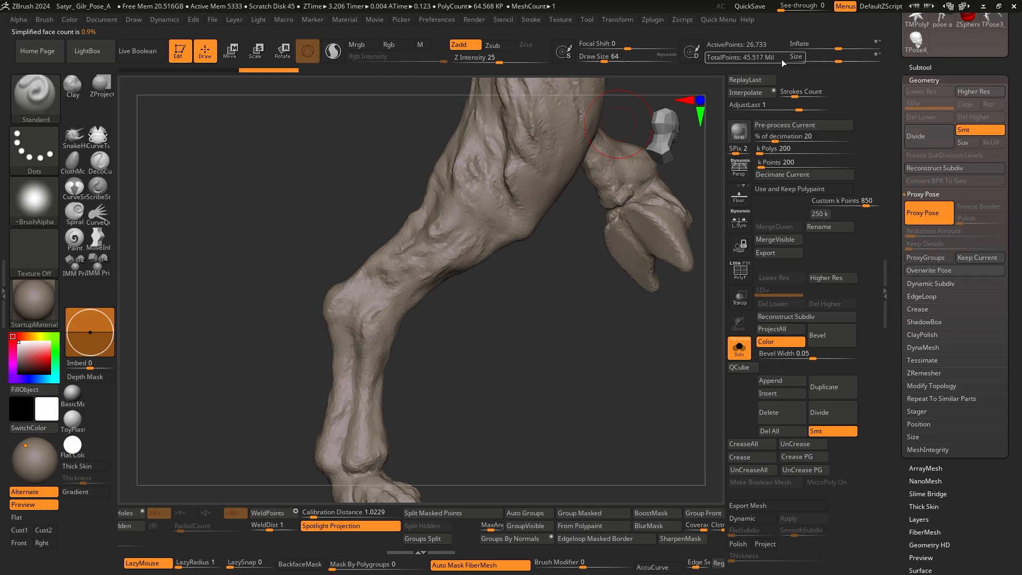
{"action": "right_click_drag", "start_coordinate": [580, 154], "coordinate": [554, 237], "text": "ctrl"}
{"action": "key", "text": "shift+f"}
{"action": "key", "text": "shift+f"}
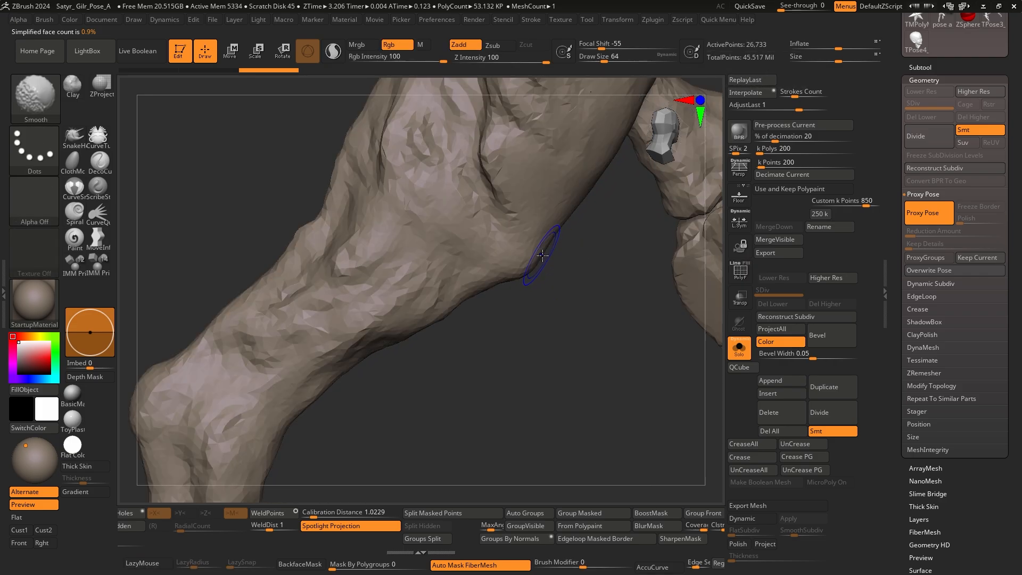
{"action": "right_click_drag", "start_coordinate": [583, 275], "coordinate": [595, 240], "text": "ctrl"}
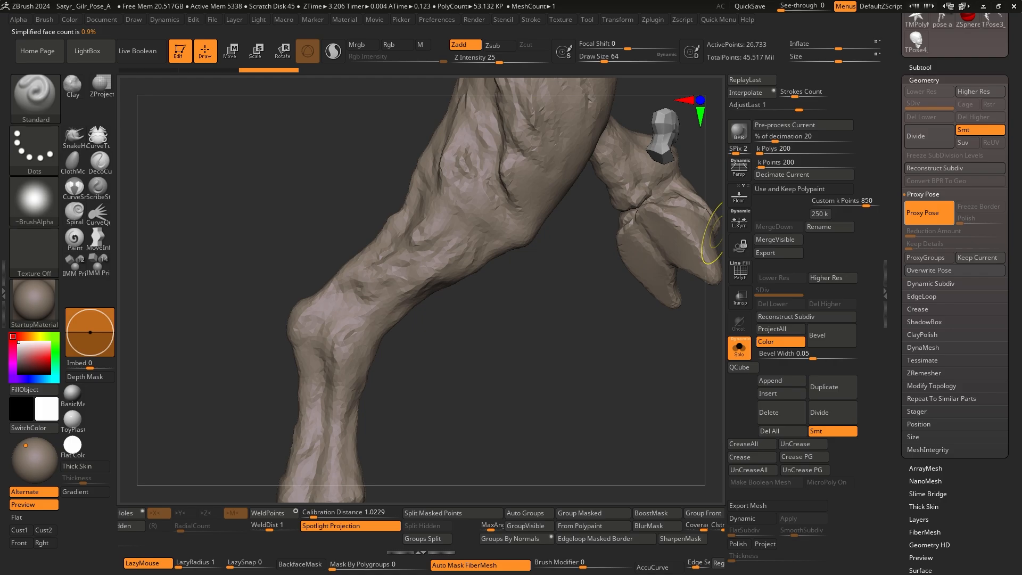
Leave Proxy Pose, set Keep Details to 18 and Reduction Amount to 0.12114, and regenerate the proxy, checking its wireframe
{"action": "left_click", "coordinate": [923, 213]}
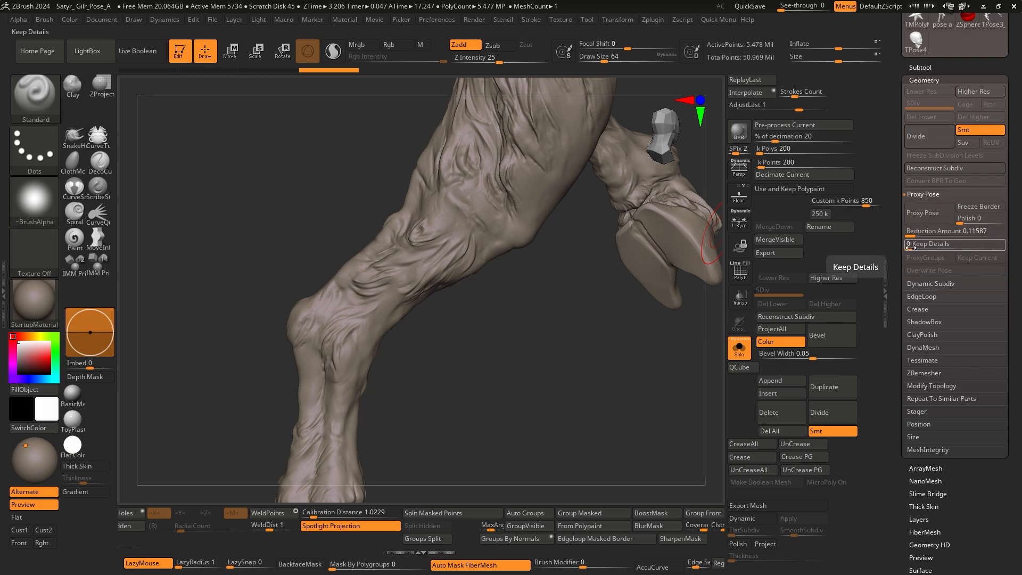
{"action": "left_click_drag", "start_coordinate": [911, 247], "coordinate": [933, 248]}
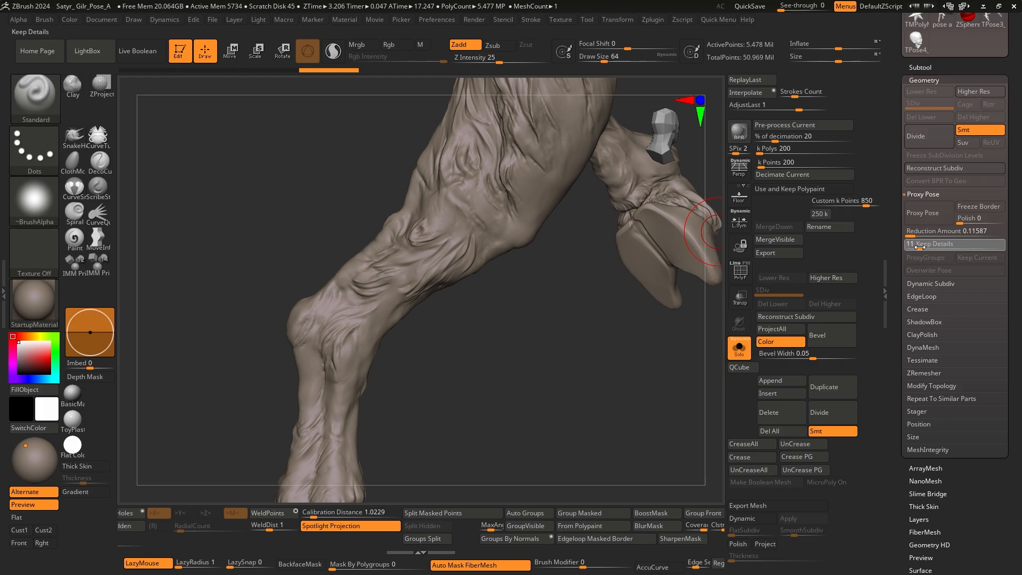
{"action": "left_click_drag", "start_coordinate": [925, 246], "coordinate": [916, 234]}
{"action": "left_click", "coordinate": [923, 213]}
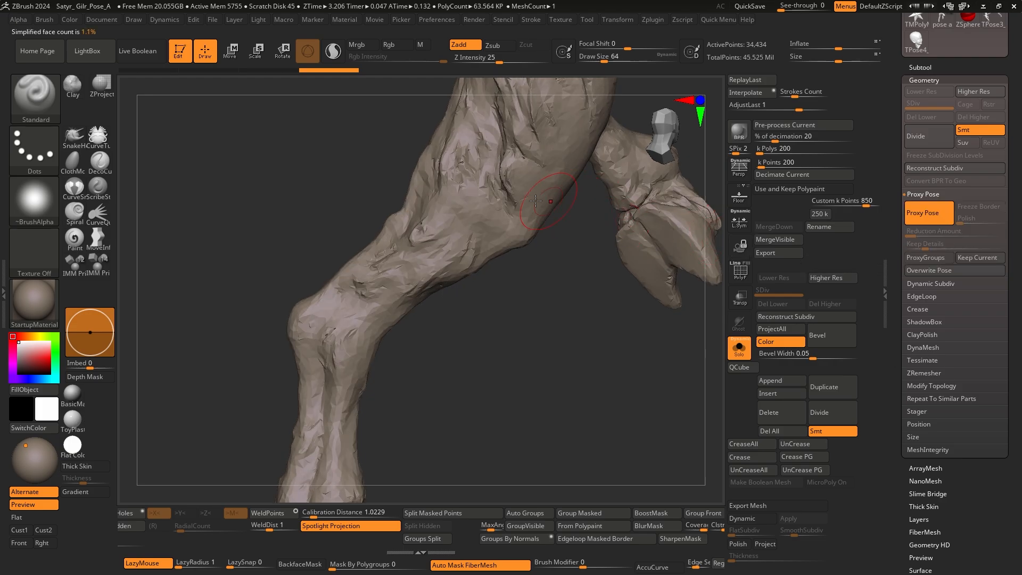
{"action": "key", "text": "shift+f"}
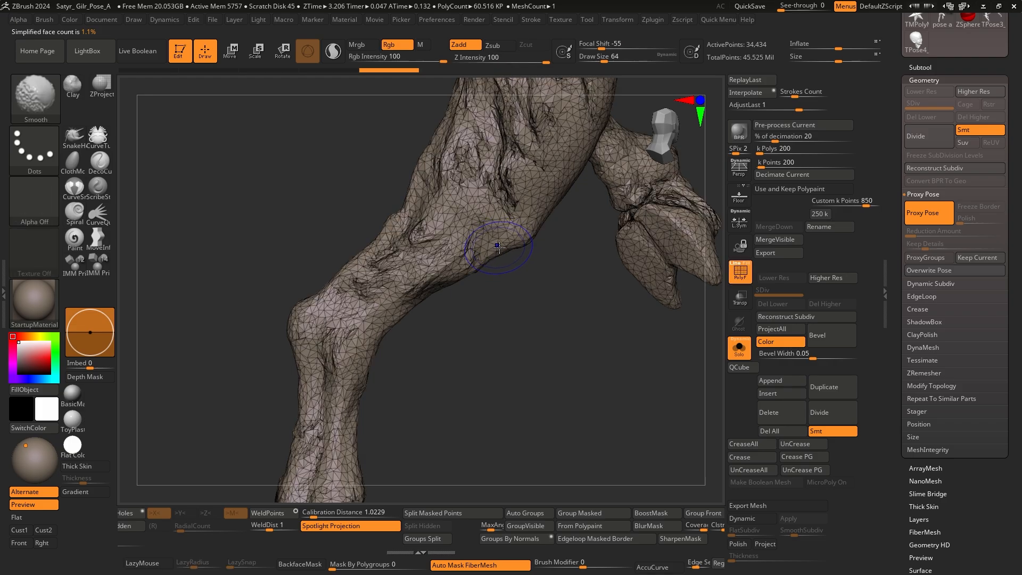
{"action": "key", "text": "shift+f"}
{"action": "mouse_move", "coordinate": [543, 269]}
{"action": "right_mouse_down", "text": "ctrl"}
{"action": "mouse_move", "coordinate": [514, 236]}
{"action": "mouse_move", "coordinate": [528, 208]}
{"action": "mouse_move", "coordinate": [530, 232]}
{"action": "mouse_move", "coordinate": [560, 257]}
{"action": "right_mouse_up", "text": "ctrl"}
Mask the whole legs proxy except the standing leg below the knee, and blur the mask edge
{"action": "left_click_drag", "start_coordinate": [562, 256], "coordinate": [399, 419], "text": "ctrl"}
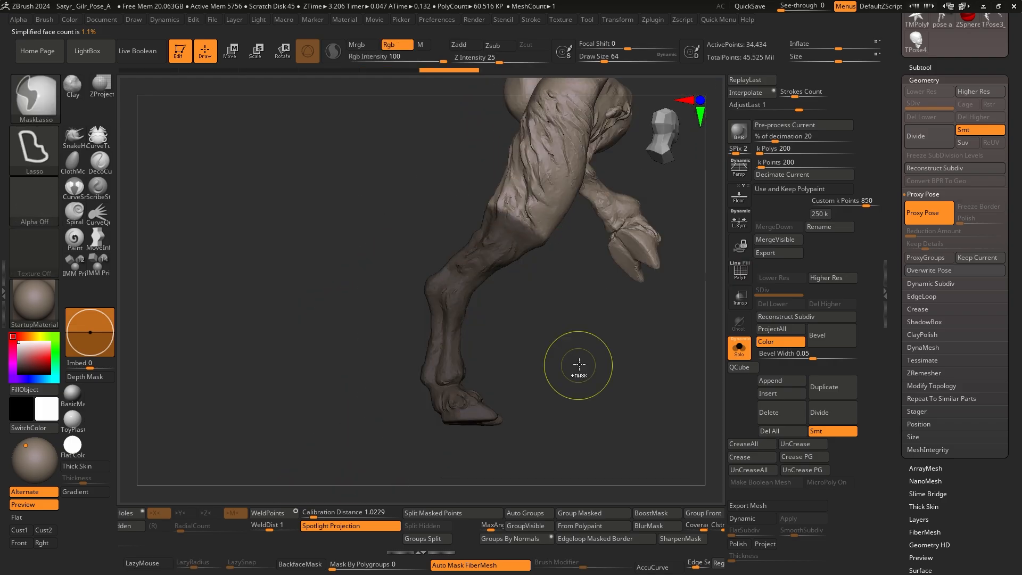
{"action": "left_click", "coordinate": [577, 330], "text": "ctrl"}
{"action": "left_click", "coordinate": [657, 527]}
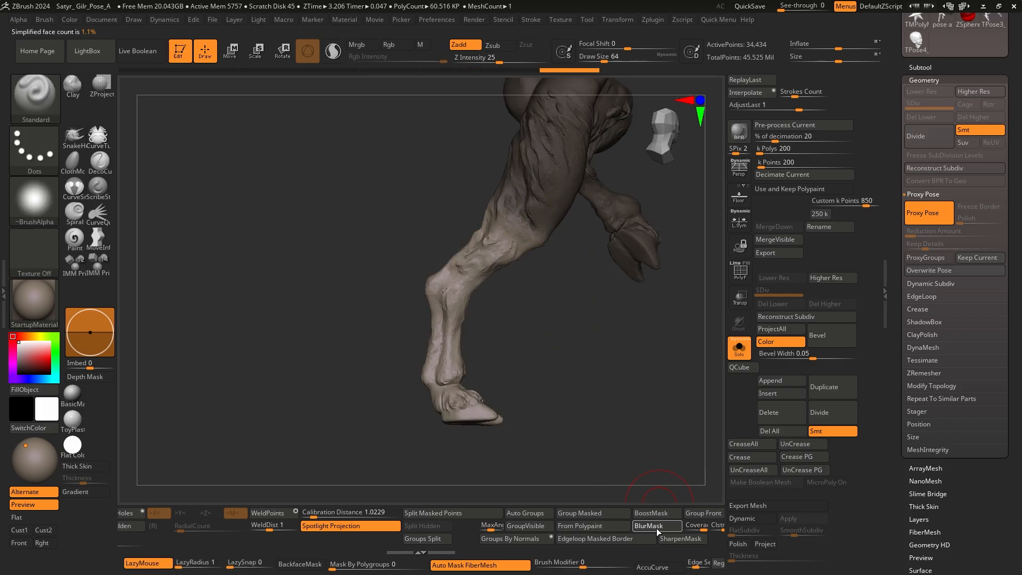
Rotate the unmasked lower leg about the knee to bend it further, and clear the mask
{"action": "key", "text": "w"}
{"action": "right_click_drag", "start_coordinate": [547, 248], "coordinate": [547, 296], "text": "ctrl"}
{"action": "left_click_drag", "start_coordinate": [580, 264], "coordinate": [581, 283]}
{"action": "mouse_move", "coordinate": [581, 283]}
{"action": "right_mouse_down"}
{"action": "mouse_move", "coordinate": [551, 263]}
{"action": "mouse_move", "coordinate": [590, 255]}
{"action": "mouse_move", "coordinate": [622, 399]}
{"action": "mouse_move", "coordinate": [559, 240]}
{"action": "right_mouse_up"}
{"action": "key", "text": "q"}
{"action": "left_click_drag", "start_coordinate": [616, 357], "coordinate": [619, 364], "text": "ctrl"}
{"action": "key", "text": "w"}
{"action": "right_click_drag", "start_coordinate": [612, 298], "coordinate": [597, 335], "text": "alt"}
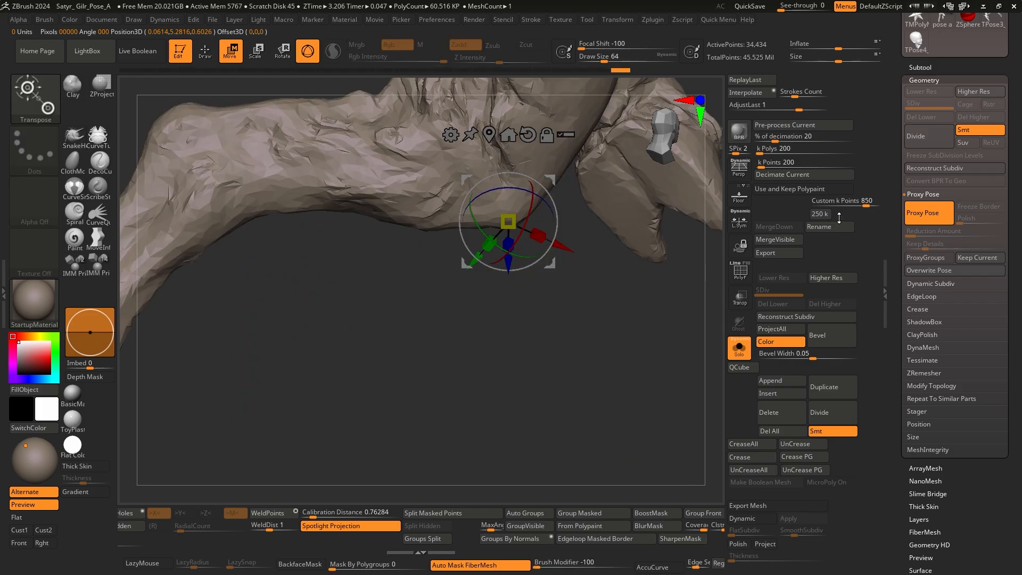
Exit Proxy Pose to transfer the bent pose to the high-resolution legs, and inspect the knee from the side
{"action": "key", "text": "q"}
{"action": "mouse_move", "coordinate": [628, 277]}
{"action": "right_mouse_down", "text": "alt"}
{"action": "mouse_move", "coordinate": [621, 317]}
{"action": "mouse_move", "coordinate": [633, 283]}
{"action": "mouse_move", "coordinate": [803, 251]}
{"action": "right_mouse_up", "text": "alt"}
{"action": "key", "text": "w"}
{"action": "key", "text": "q"}
{"action": "right_click_drag", "start_coordinate": [639, 311], "coordinate": [559, 319]}
{"action": "key", "text": "w"}
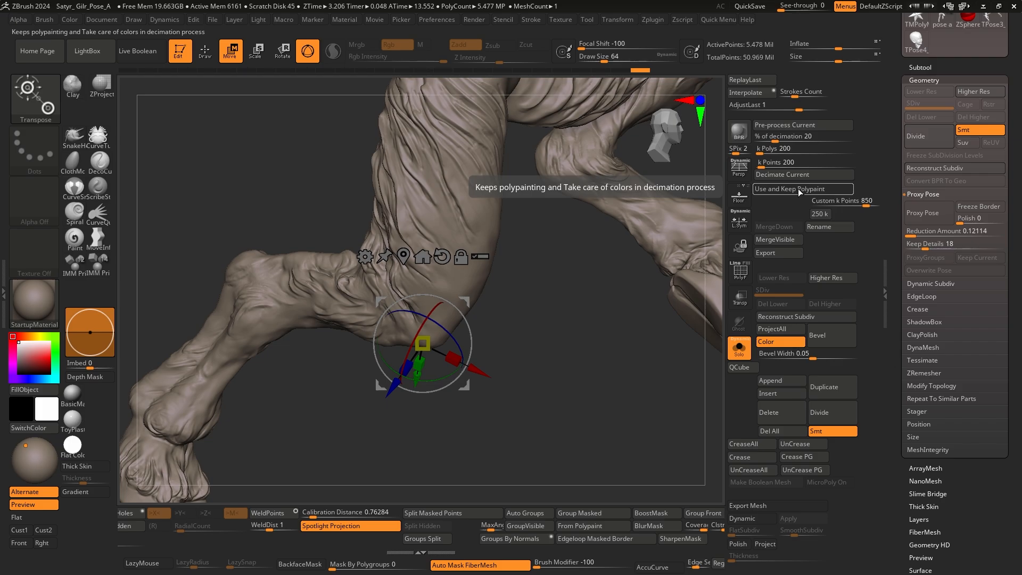
{"action": "key", "text": "q"}
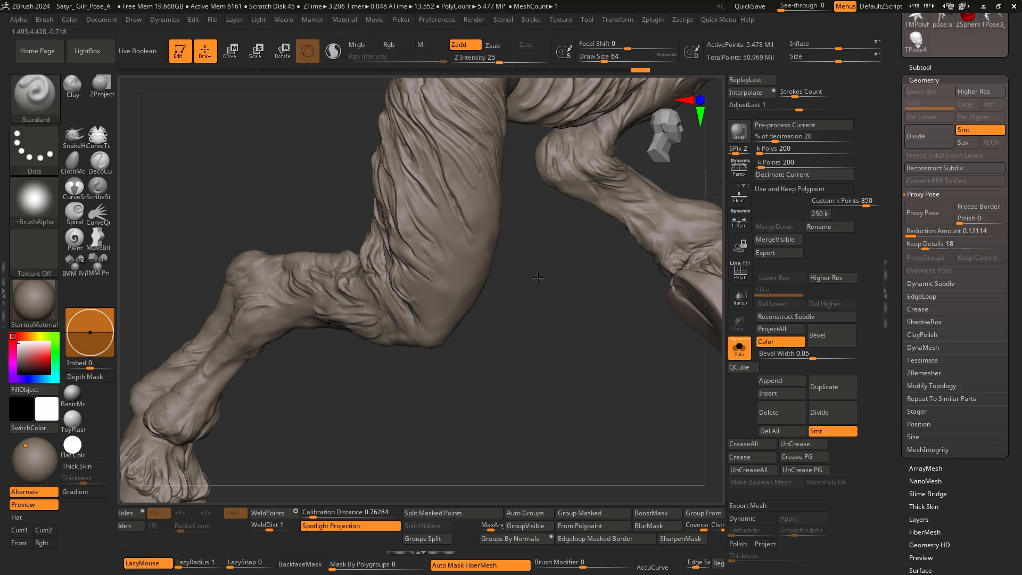
{"action": "mouse_move", "coordinate": [538, 278]}
{"action": "right_mouse_down"}
{"action": "mouse_move", "coordinate": [541, 242]}
{"action": "mouse_move", "coordinate": [548, 282]}
{"action": "mouse_move", "coordinate": [564, 261]}
{"action": "mouse_move", "coordinate": [588, 255]}
{"action": "mouse_move", "coordinate": [525, 239]}
{"action": "mouse_move", "coordinate": [591, 255]}
{"action": "mouse_move", "coordinate": [522, 334]}
{"action": "mouse_move", "coordinate": [501, 256]}
{"action": "mouse_move", "coordinate": [484, 295]}
{"action": "mouse_move", "coordinate": [570, 283]}
{"action": "mouse_move", "coordinate": [540, 275]}
{"action": "mouse_move", "coordinate": [567, 253]}
{"action": "mouse_move", "coordinate": [548, 274]}
{"action": "mouse_move", "coordinate": [618, 282]}
{"action": "mouse_move", "coordinate": [538, 293]}
{"action": "mouse_move", "coordinate": [568, 257]}
{"action": "mouse_move", "coordinate": [535, 265]}
{"action": "mouse_move", "coordinate": [548, 350]}
{"action": "mouse_move", "coordinate": [519, 354]}
{"action": "mouse_move", "coordinate": [500, 298]}
{"action": "right_mouse_up"}
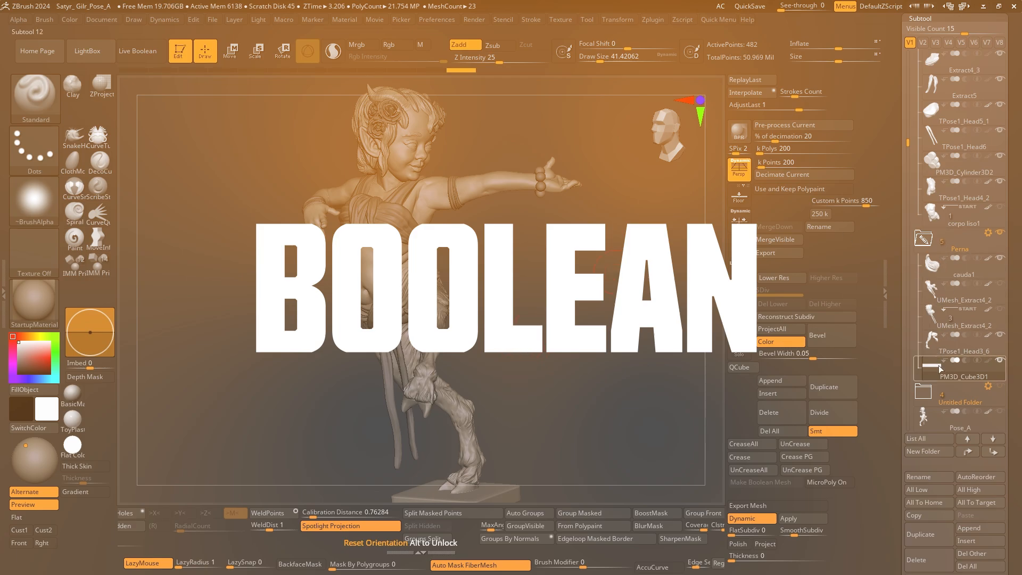
Select the tail subtool and move the legs subtool TPose1_Head3_6 directly beneath it in the Perna folder
{"action": "mouse_move", "coordinate": [932, 294]}
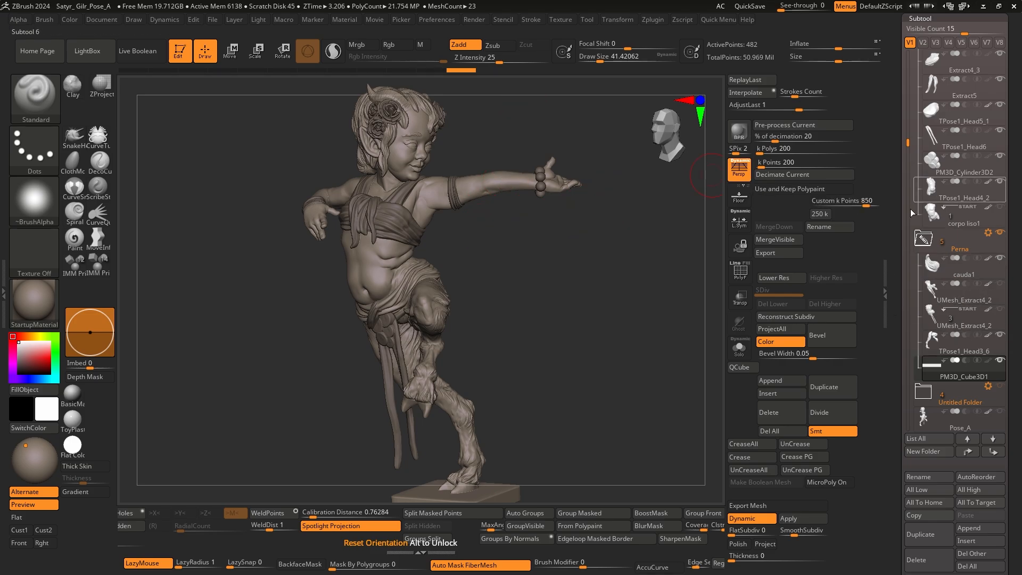
{"action": "left_click_drag", "start_coordinate": [536, 308], "coordinate": [557, 292]}
{"action": "right_click_drag", "start_coordinate": [561, 288], "coordinate": [641, 312]}
{"action": "right_click_drag", "start_coordinate": [514, 277], "coordinate": [510, 314], "text": "ctrl"}
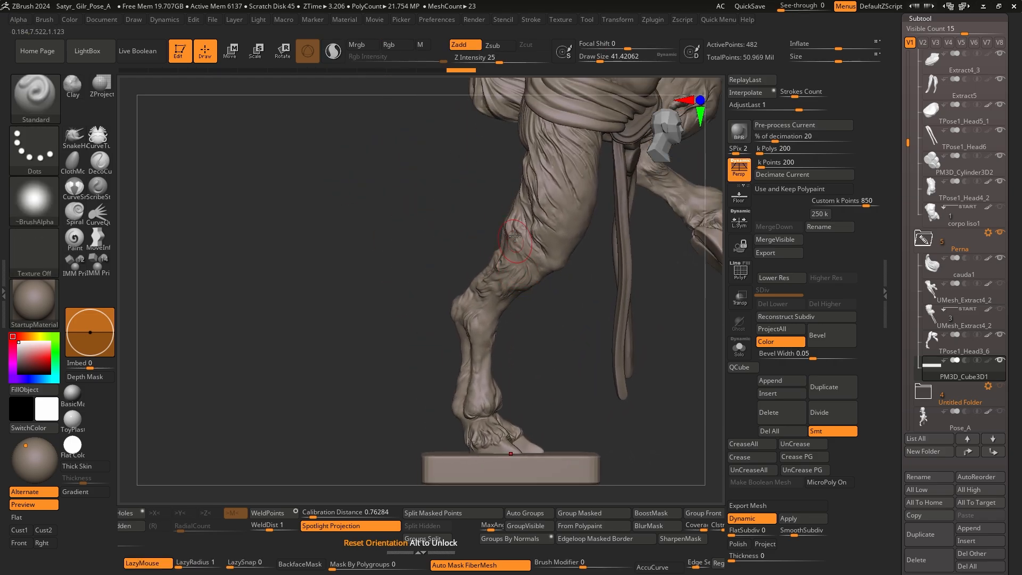
{"action": "right_click_drag", "start_coordinate": [502, 202], "coordinate": [477, 299], "text": "alt"}
{"action": "left_click", "coordinate": [470, 269], "text": "alt"}
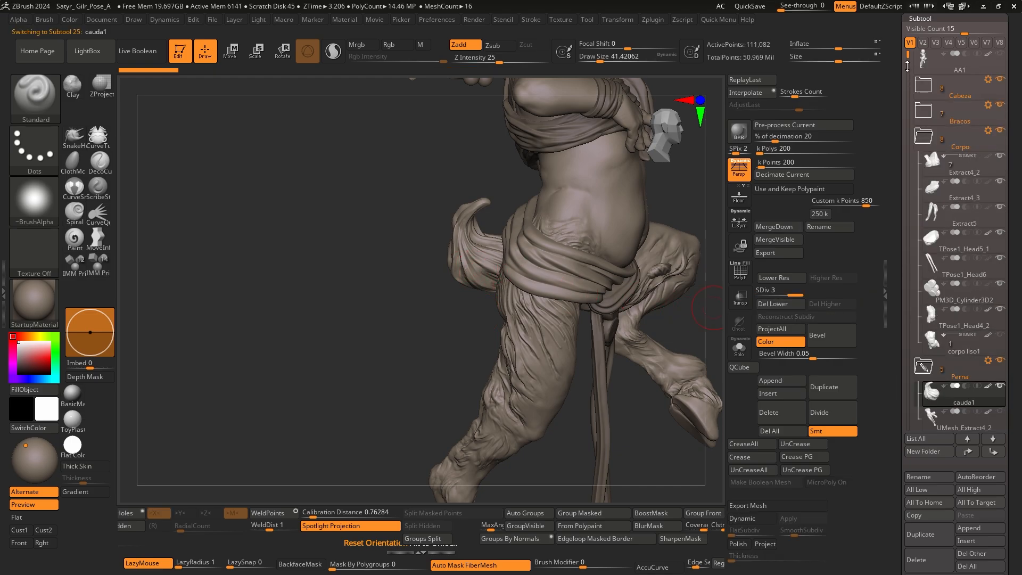
{"action": "scroll", "coordinate": [958, 266], "scroll_direction": "down", "scroll_amount": 5}
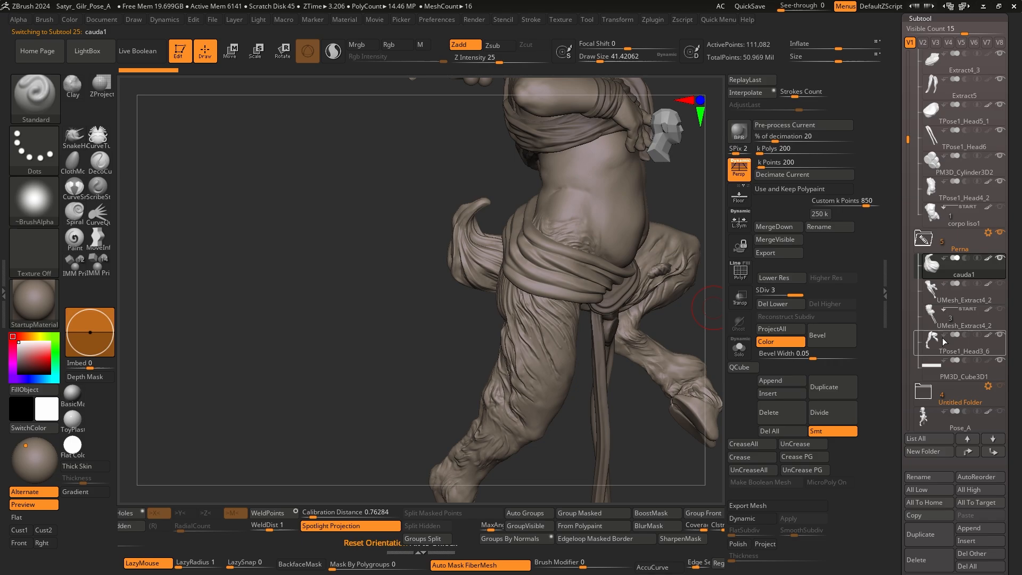
{"action": "left_click_drag", "start_coordinate": [931, 343], "coordinate": [933, 288]}
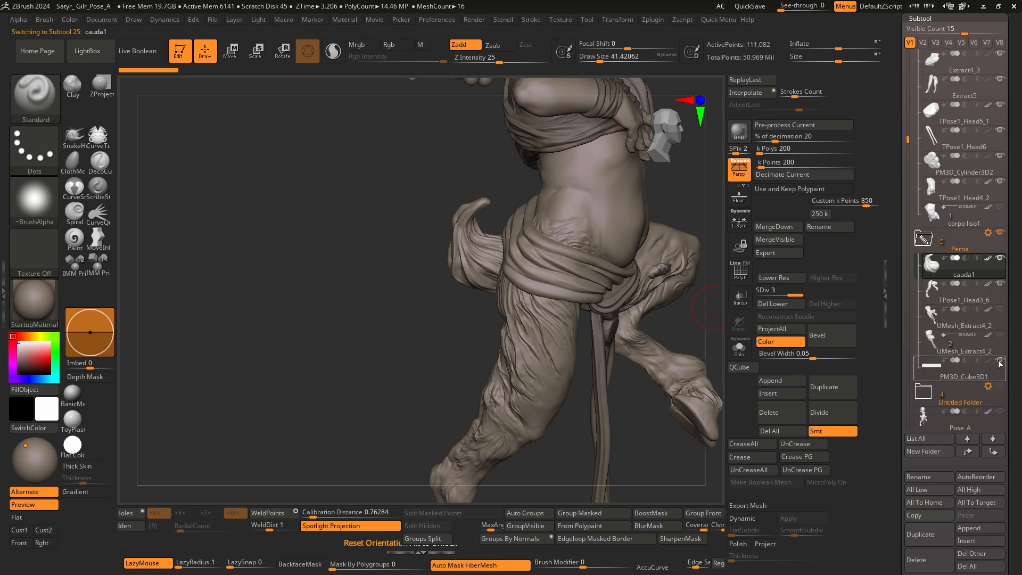
Hide the base cube PM3D_Cube3D1, check the legs and tail subtools separately in solo mode, and show the whole figure again
{"action": "left_click", "coordinate": [958, 291]}
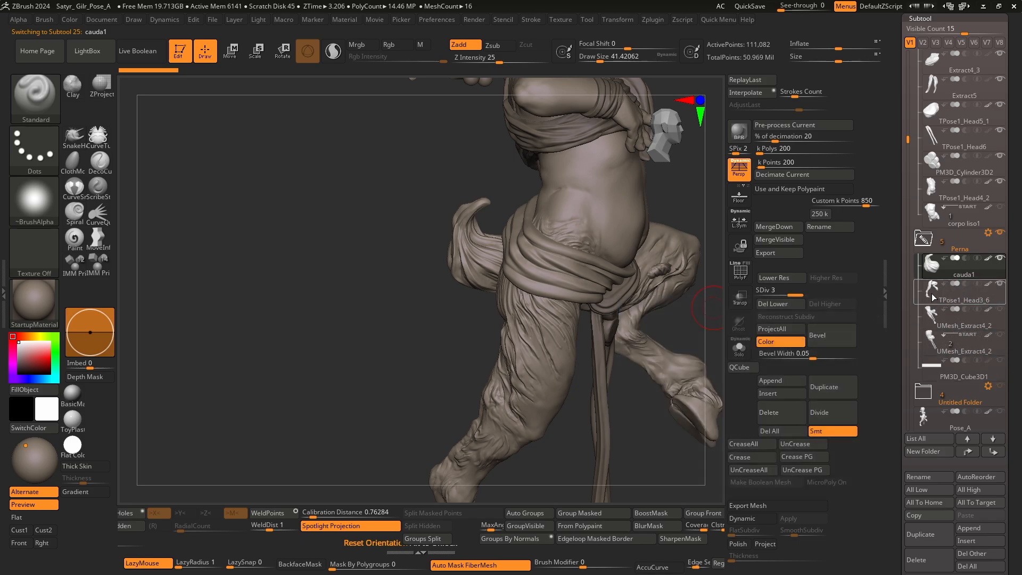
{"action": "left_click", "coordinate": [741, 345]}
{"action": "right_click_drag", "start_coordinate": [567, 346], "coordinate": [620, 352]}
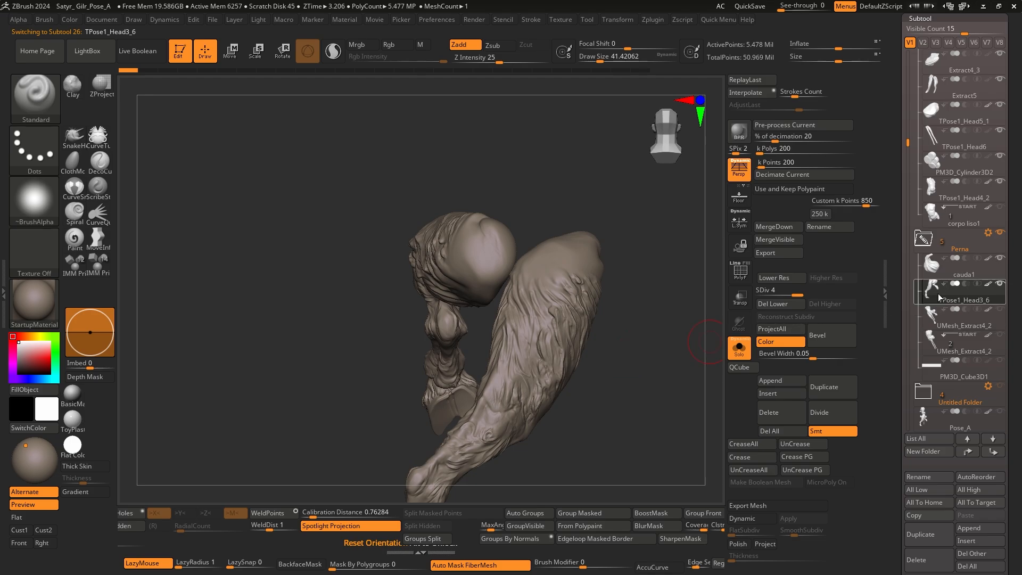
{"action": "left_click", "coordinate": [932, 269]}
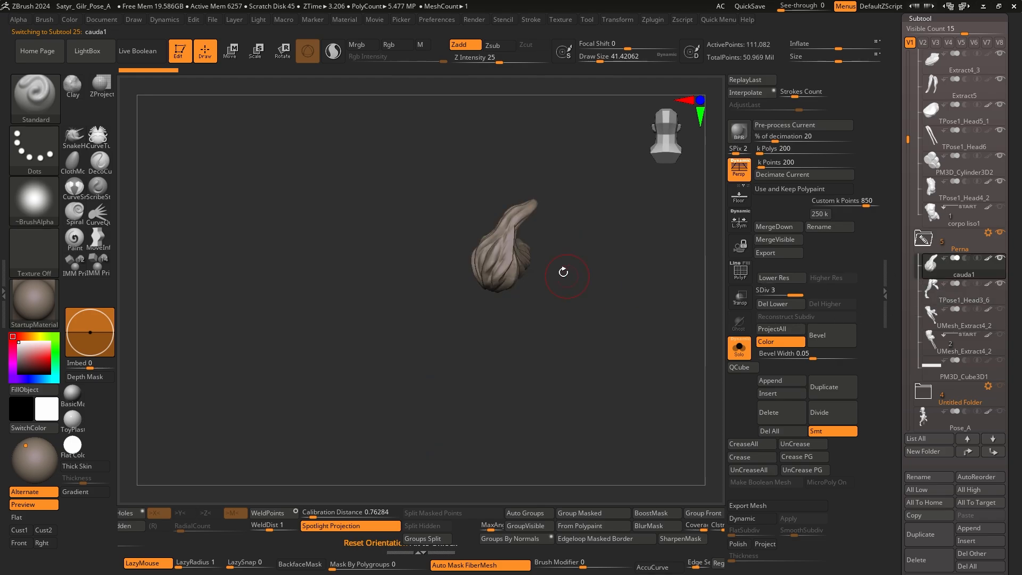
{"action": "left_click", "coordinate": [740, 346]}
{"action": "right_click_drag", "start_coordinate": [539, 323], "coordinate": [573, 322]}
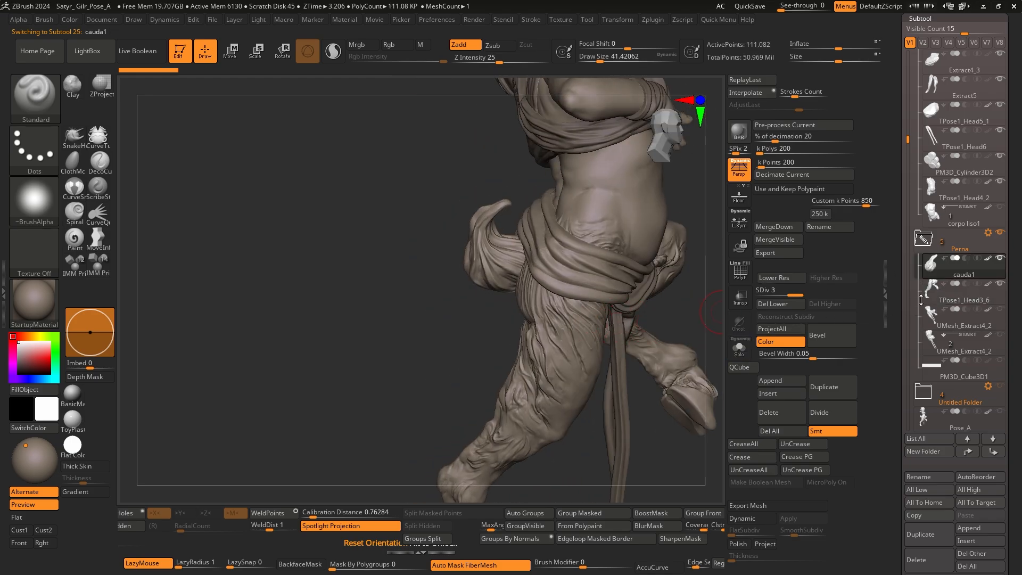
Run Boolean Folder on the Perna folder, select the combined legs-and-tail mesh and isolate it
{"action": "left_click", "coordinate": [988, 234]}
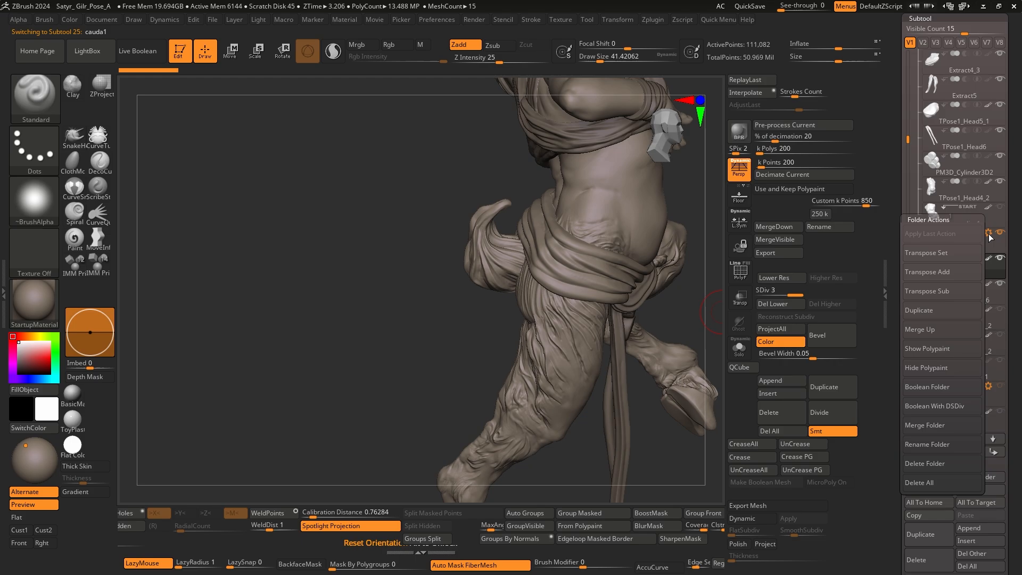
{"action": "left_click", "coordinate": [932, 391]}
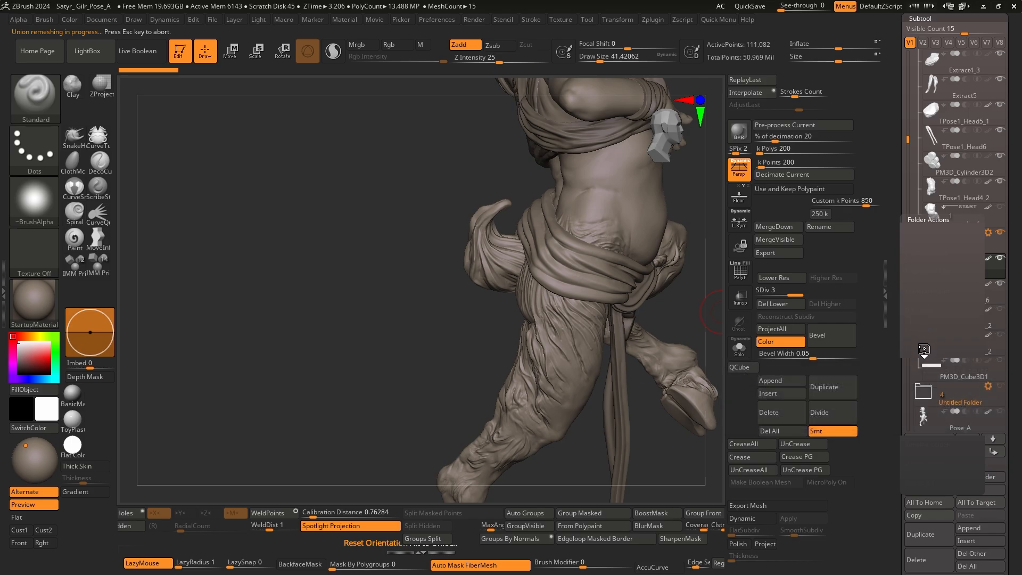
{"action": "left_click", "coordinate": [929, 398]}
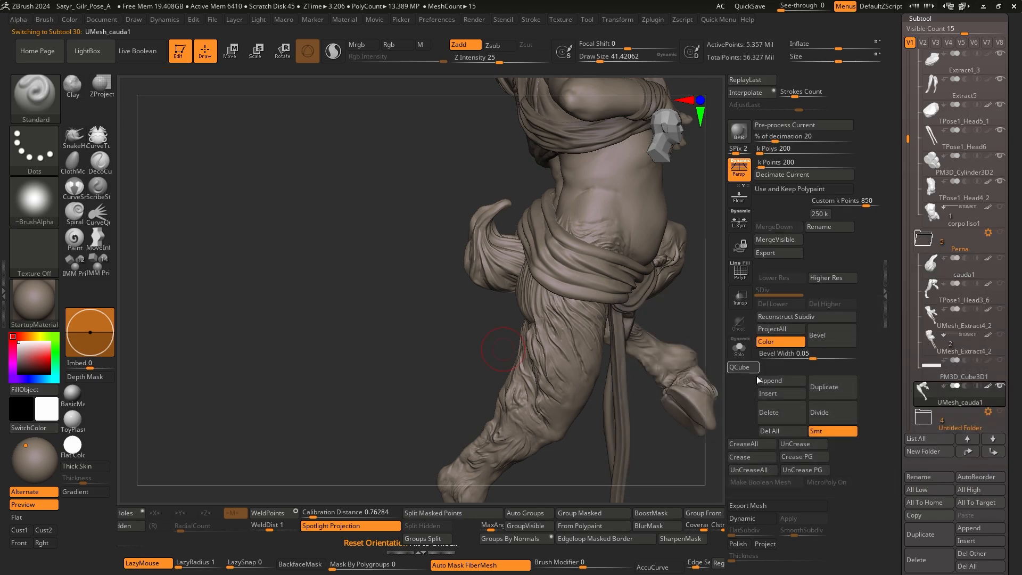
{"action": "left_click", "coordinate": [740, 348]}
{"action": "mouse_move", "coordinate": [573, 337]}
{"action": "left_mouse_down"}
{"action": "mouse_move", "coordinate": [618, 346]}
{"action": "mouse_move", "coordinate": [638, 336]}
{"action": "left_mouse_up"}
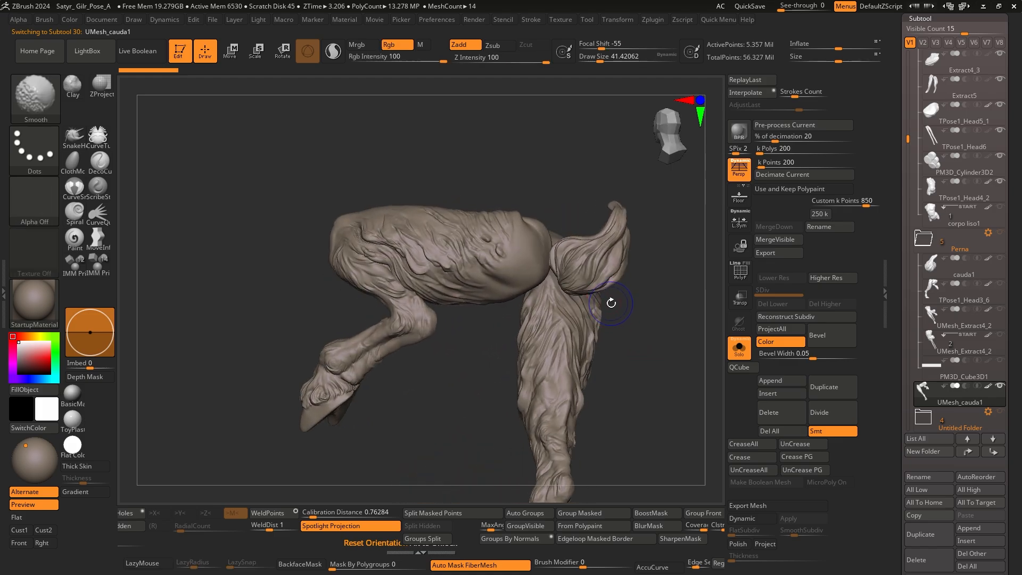
Show the combined mesh's wireframe, assign it a single polygroup and run Auto Groups on it
{"action": "key", "text": "shift+f"}
{"action": "right_click_drag", "start_coordinate": [587, 276], "coordinate": [628, 325], "text": "ctrl"}
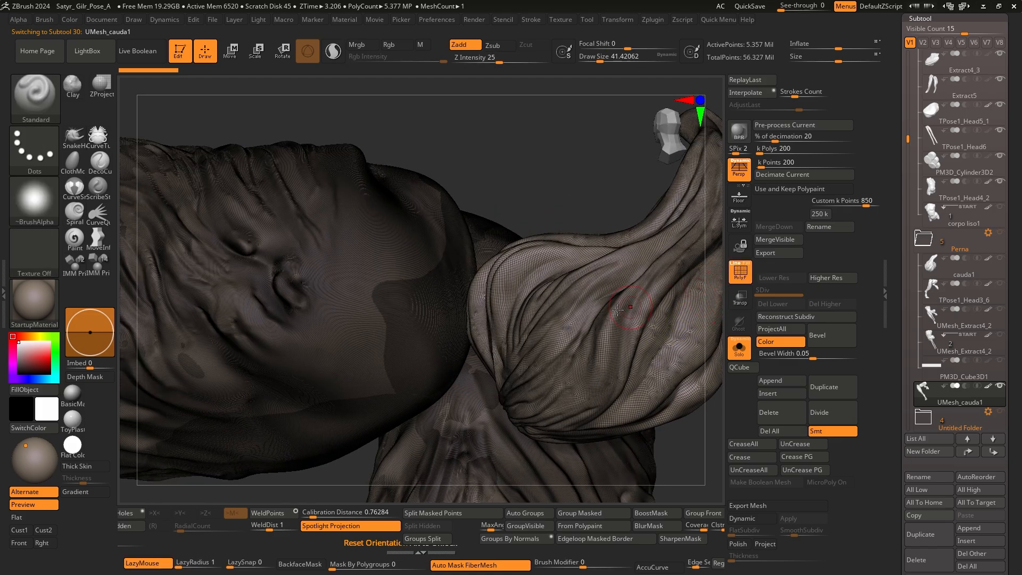
{"action": "left_click", "coordinate": [743, 260]}
{"action": "key", "text": "ctrl+w"}
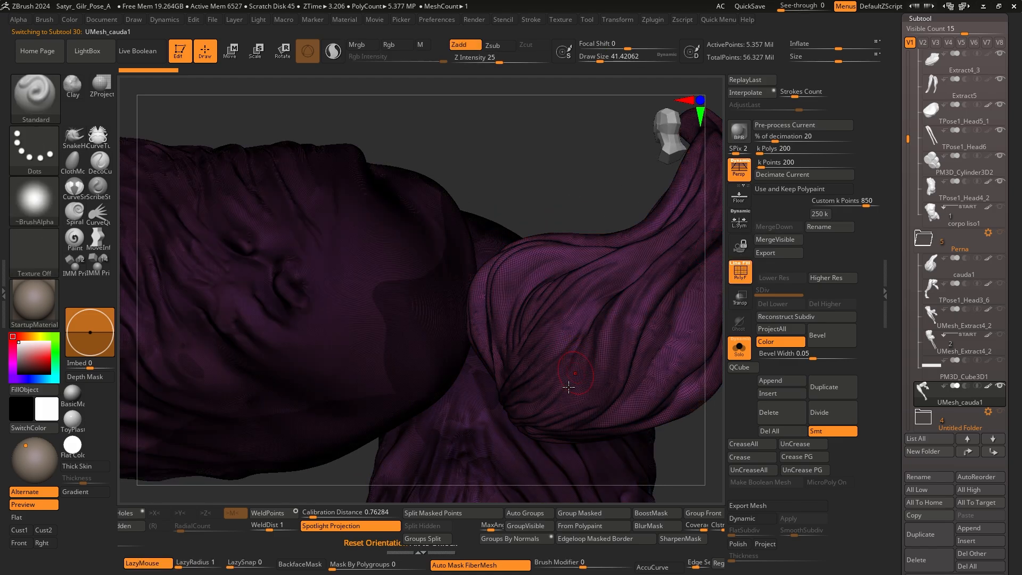
{"action": "left_click", "coordinate": [527, 514]}
{"action": "right_click_drag", "start_coordinate": [550, 446], "coordinate": [584, 281], "text": "ctrl"}
{"action": "left_click", "coordinate": [737, 264]}
Expand the Boolean settings for the subtools and turn off solo mode
{"action": "left_click_drag", "start_coordinate": [885, 356], "coordinate": [884, 548]}
{"action": "left_click_drag", "start_coordinate": [892, 433], "coordinate": [890, 325]}
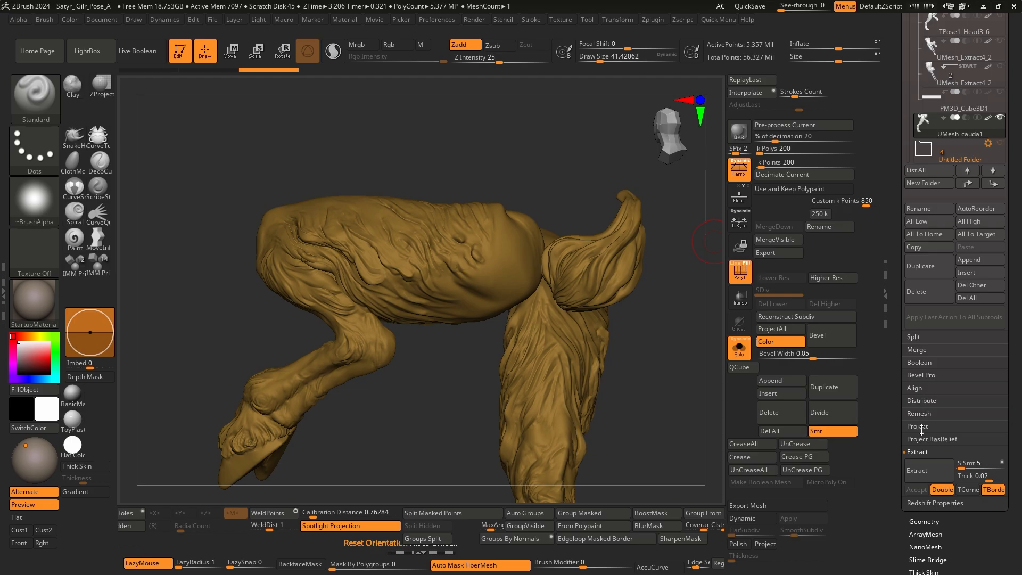
{"action": "left_click", "coordinate": [927, 364]}
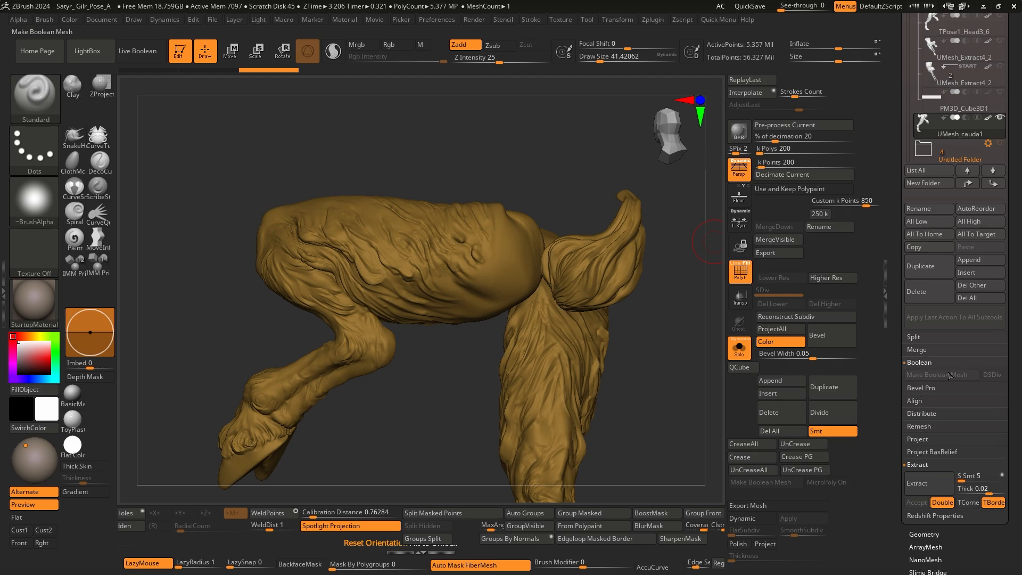
{"action": "left_click", "coordinate": [740, 349]}
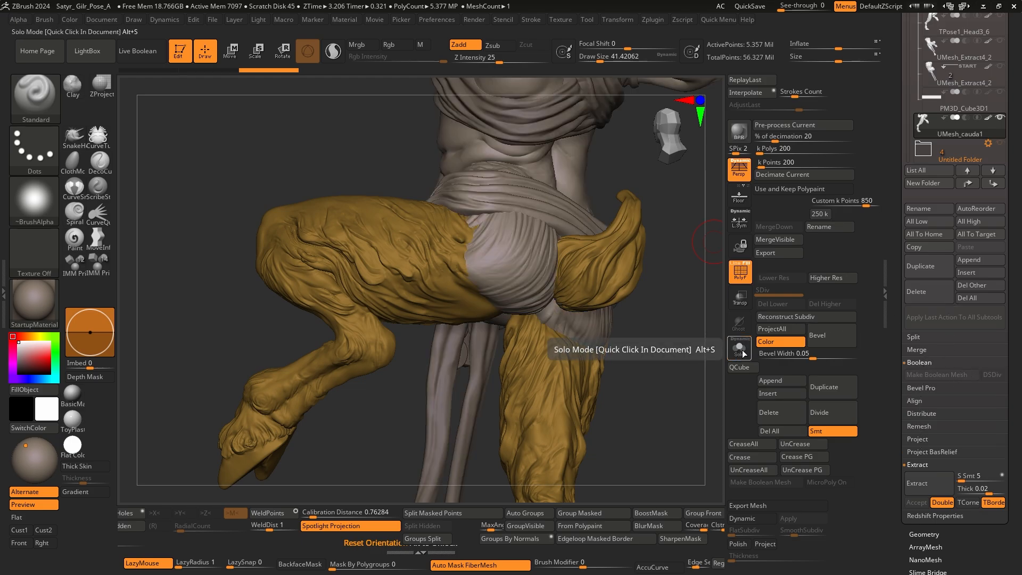
Select the cauda1 subtool, turn on Live Boolean and make a Boolean mesh from the visible subtools
{"action": "scroll", "coordinate": [934, 223], "scroll_direction": "up", "scroll_amount": 3}
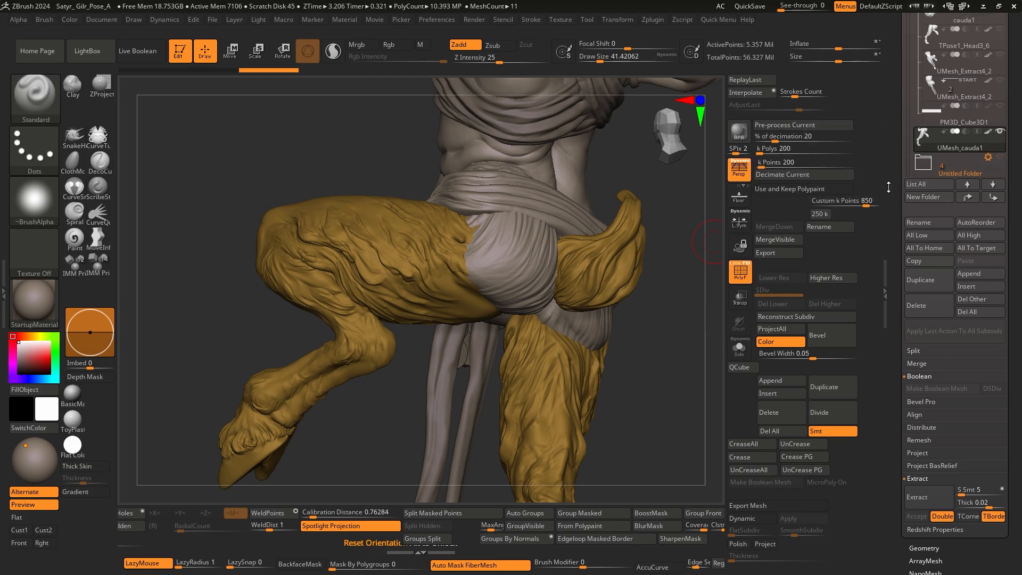
{"action": "left_click", "coordinate": [951, 144]}
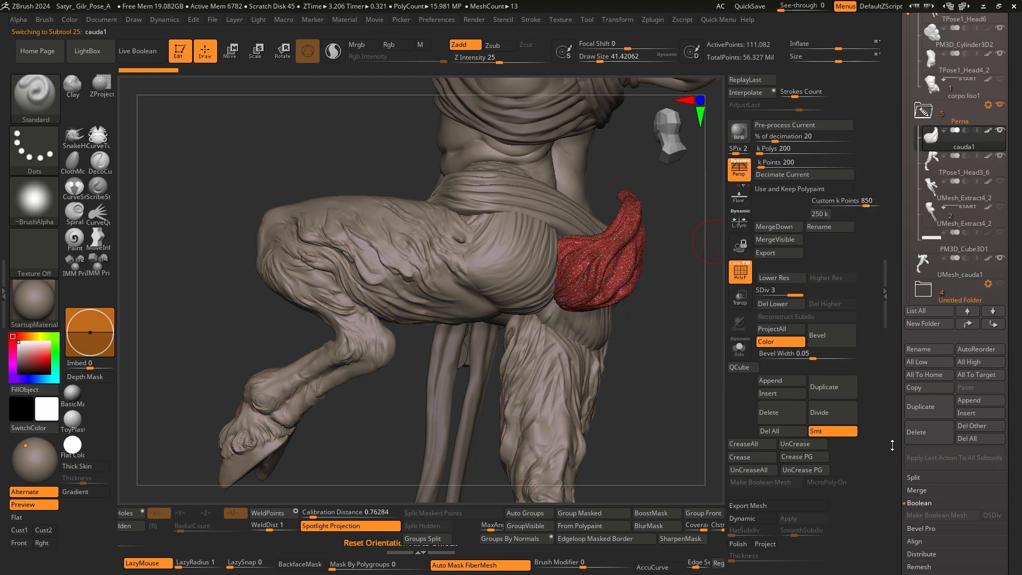
{"action": "left_click", "coordinate": [139, 52]}
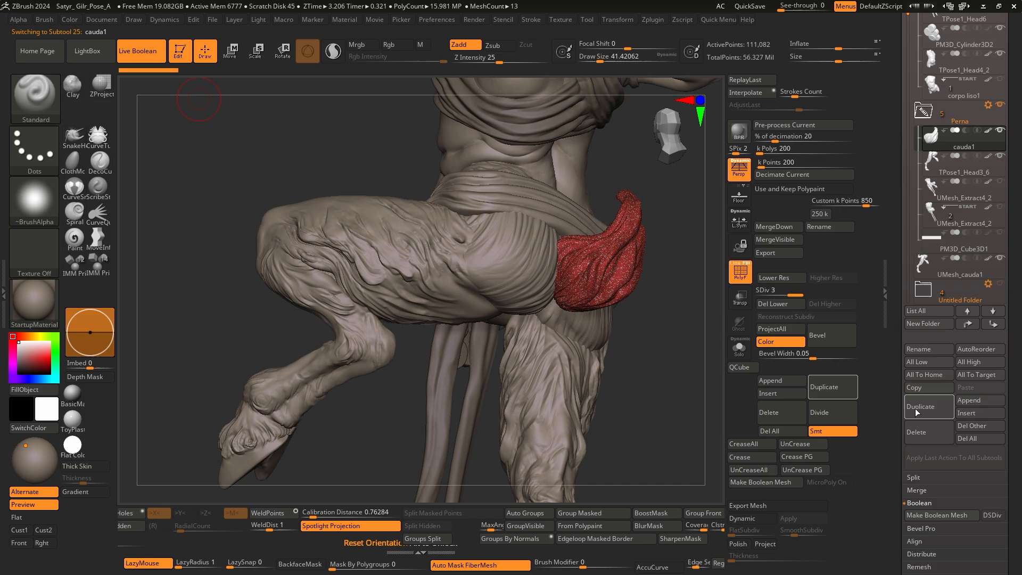
{"action": "left_click", "coordinate": [942, 515]}
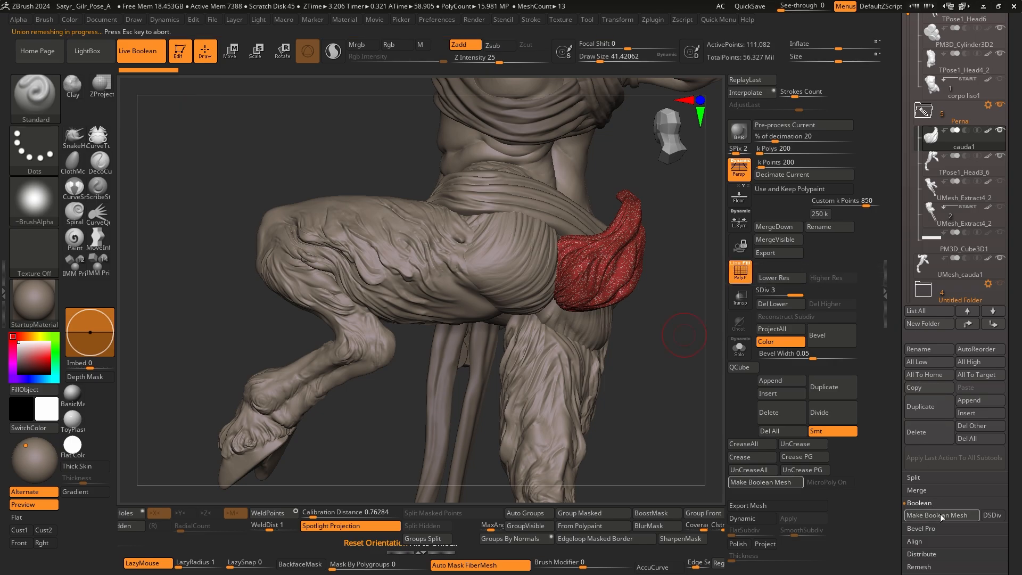
Switch to the newly generated Boolean tool and select its UMesh_Extract4_2 and UMesh_cauda1 subtools in turn
{"action": "scroll", "coordinate": [911, 209], "scroll_direction": "up", "scroll_amount": 8}
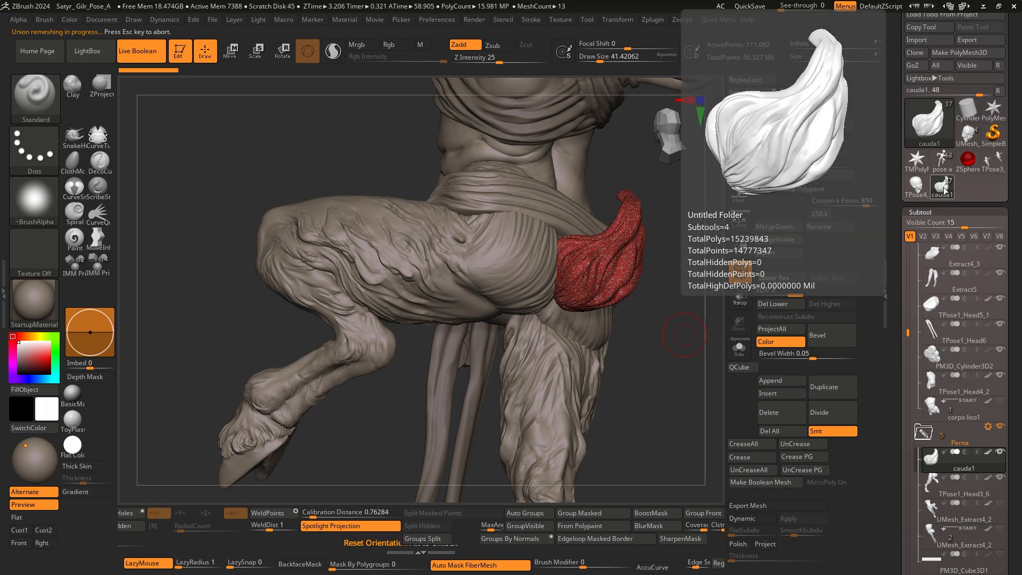
{"action": "mouse_move", "coordinate": [922, 165]}
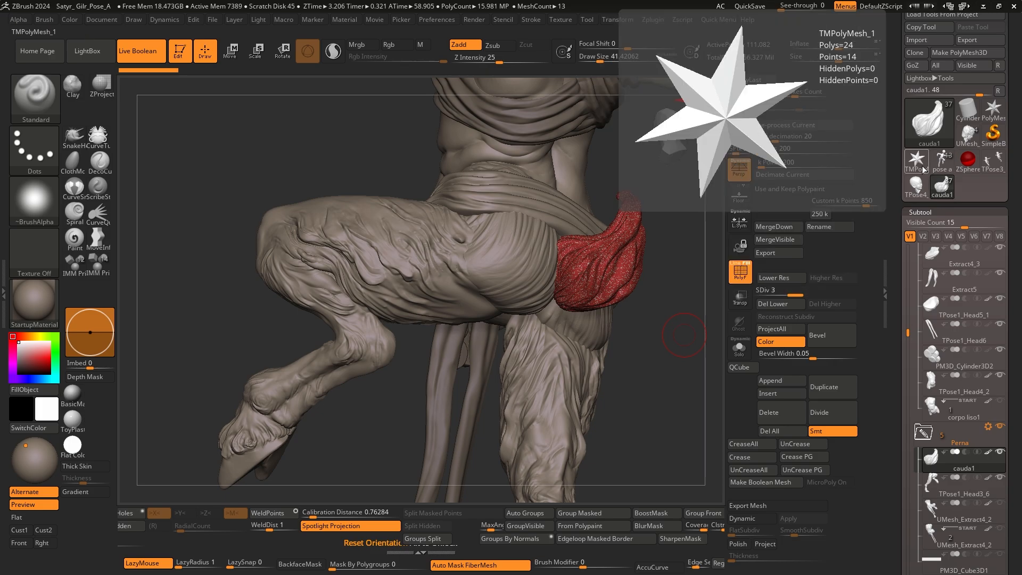
{"action": "left_click", "coordinate": [967, 136]}
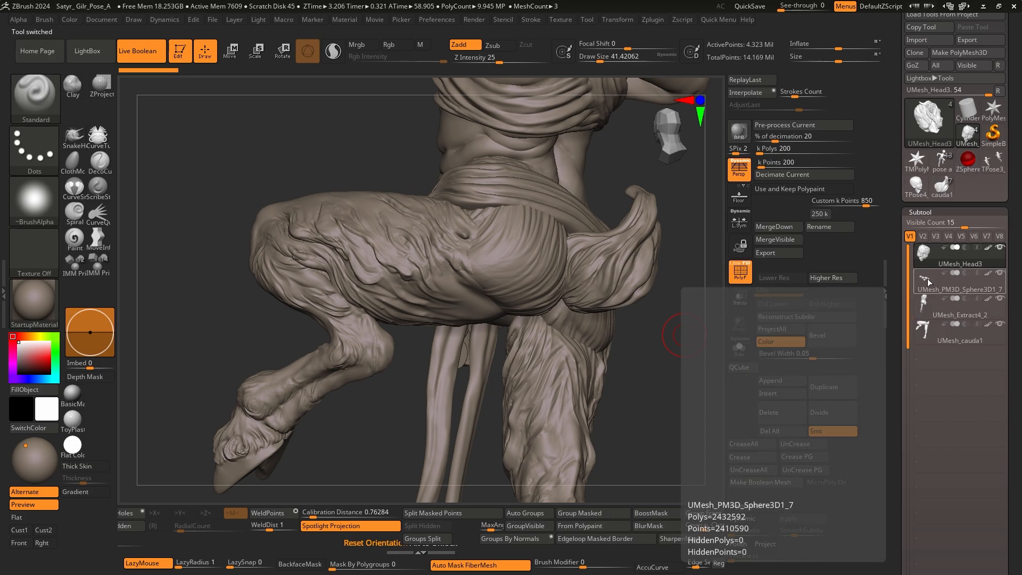
{"action": "left_click", "coordinate": [927, 307]}
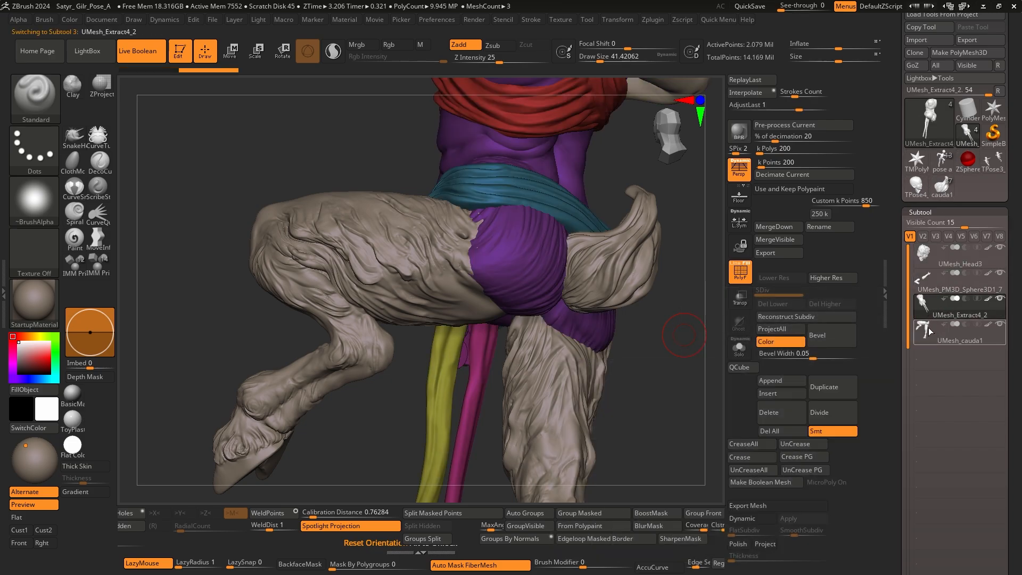
{"action": "left_click", "coordinate": [930, 333]}
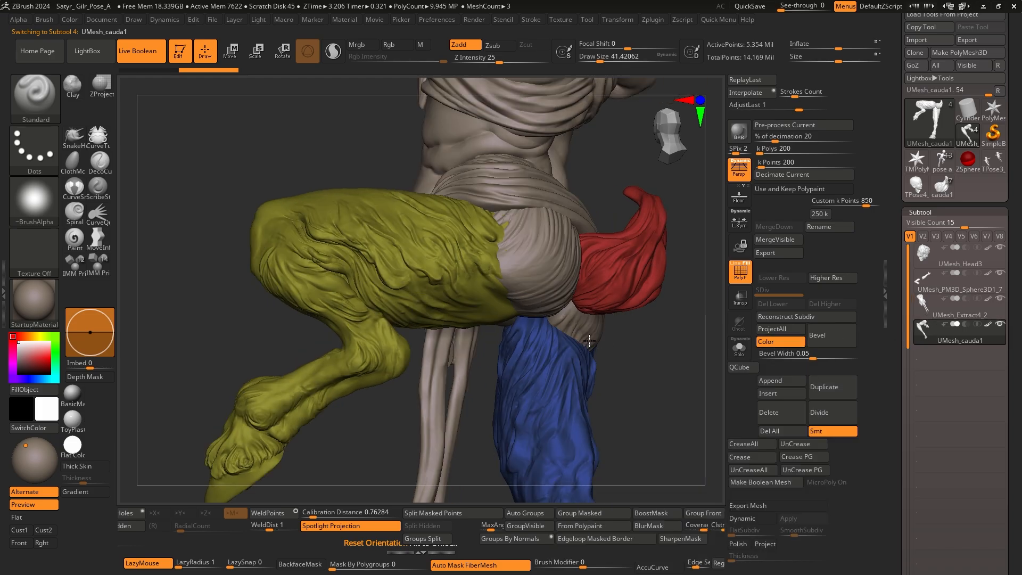
Examine the UMesh_cauda1 legs-and-tail mesh in solo mode from behind, then show the other subtools again
{"action": "left_click", "coordinate": [739, 347]}
{"action": "left_click_drag", "start_coordinate": [718, 354], "coordinate": [671, 357]}
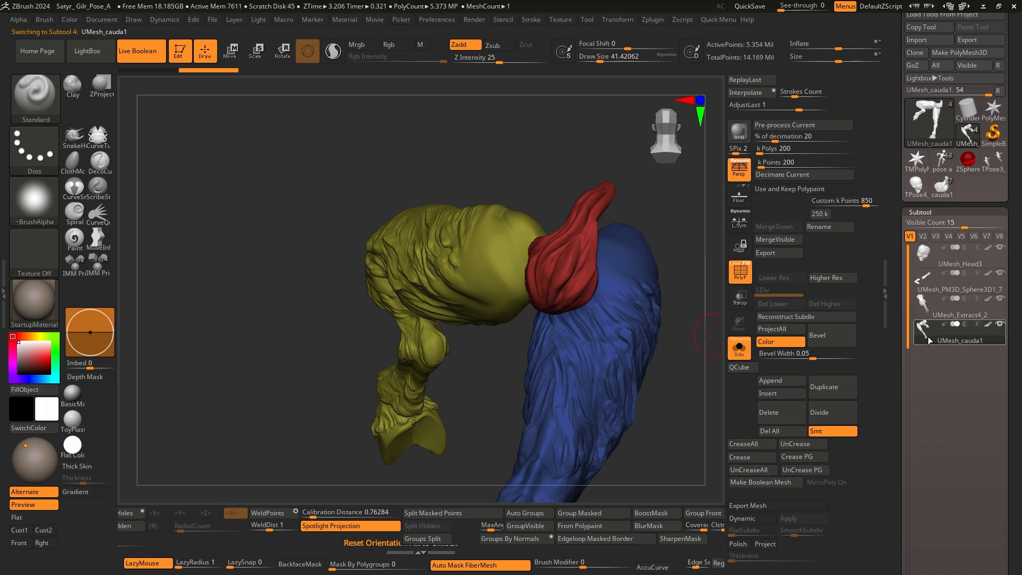
{"action": "mouse_move", "coordinate": [932, 337]}
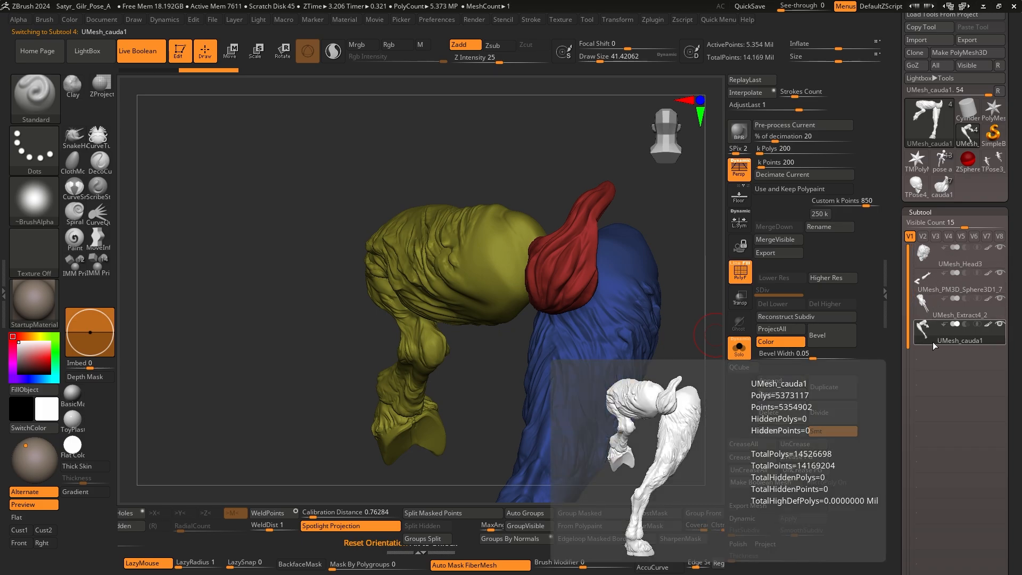
{"action": "left_click", "coordinate": [751, 358]}
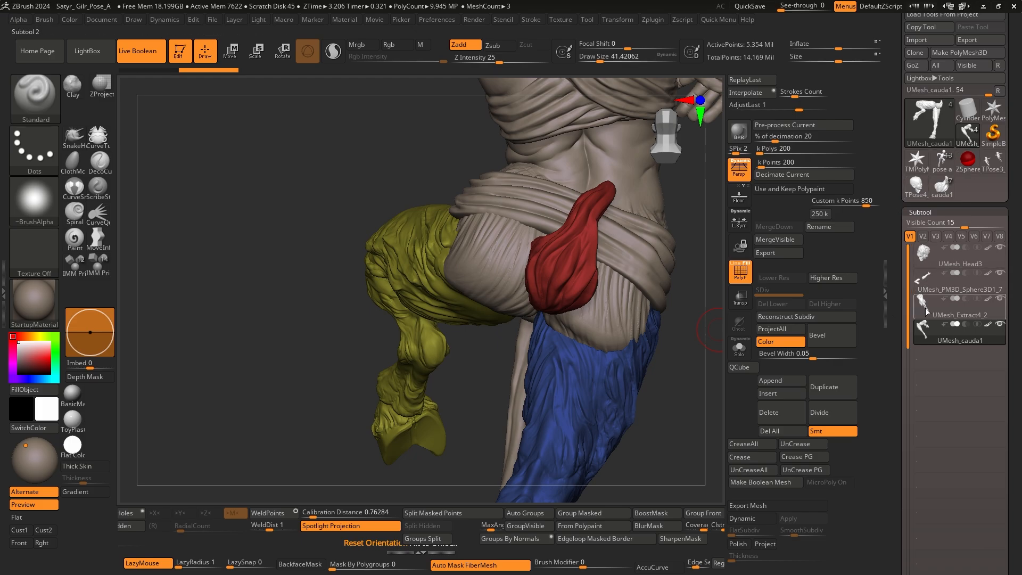
Compare the original cauda1 tool with the generated Boolean tool and view the latter's whole figure
{"action": "left_click_drag", "start_coordinate": [890, 415], "coordinate": [879, 388]}
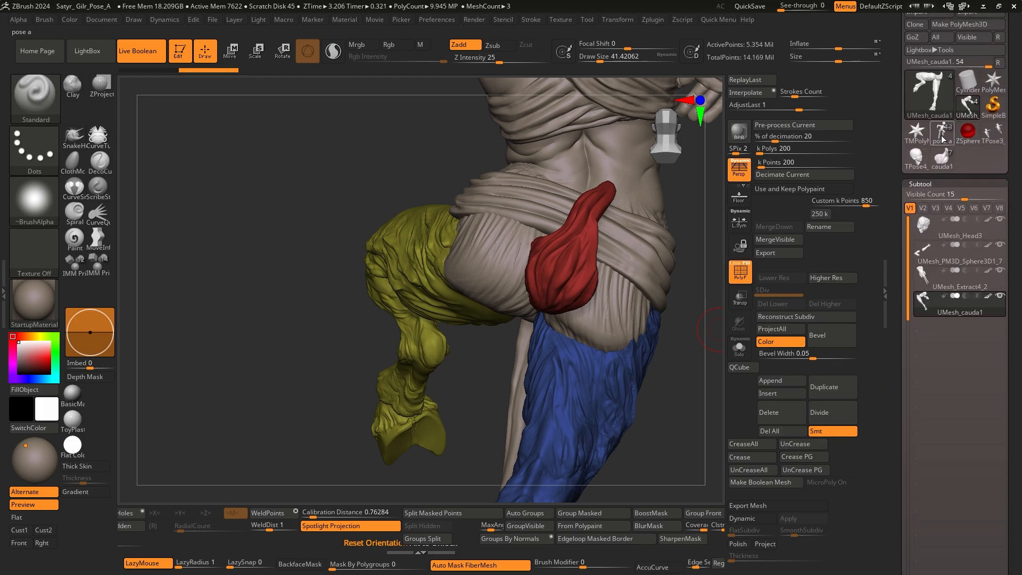
{"action": "left_click", "coordinate": [944, 135]}
{"action": "left_click", "coordinate": [942, 158]}
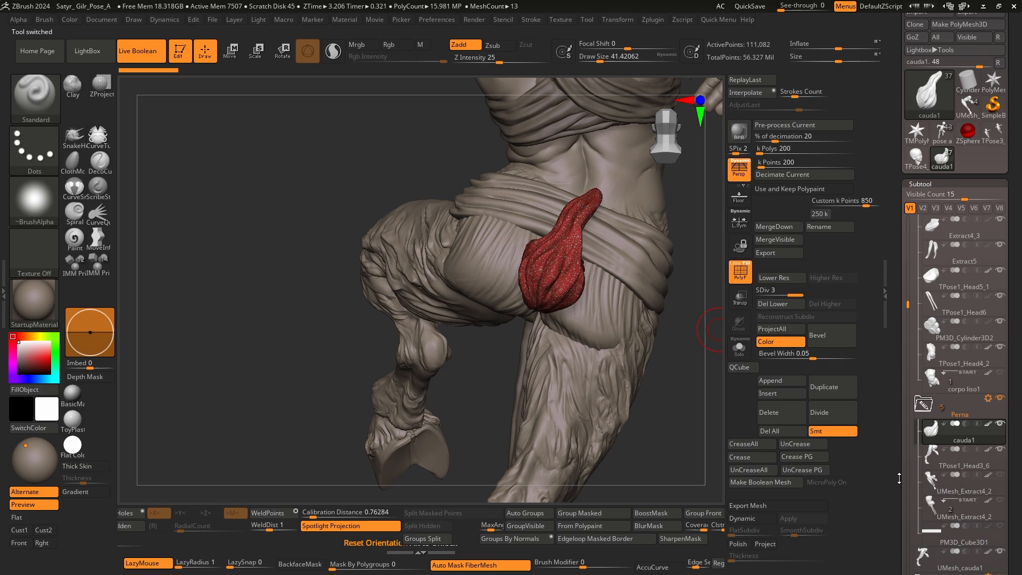
{"action": "left_click_drag", "start_coordinate": [901, 478], "coordinate": [901, 369]}
{"action": "left_click_drag", "start_coordinate": [907, 58], "coordinate": [908, 26]}
{"action": "left_click_drag", "start_coordinate": [899, 107], "coordinate": [903, 212]}
{"action": "left_click", "coordinate": [967, 182]}
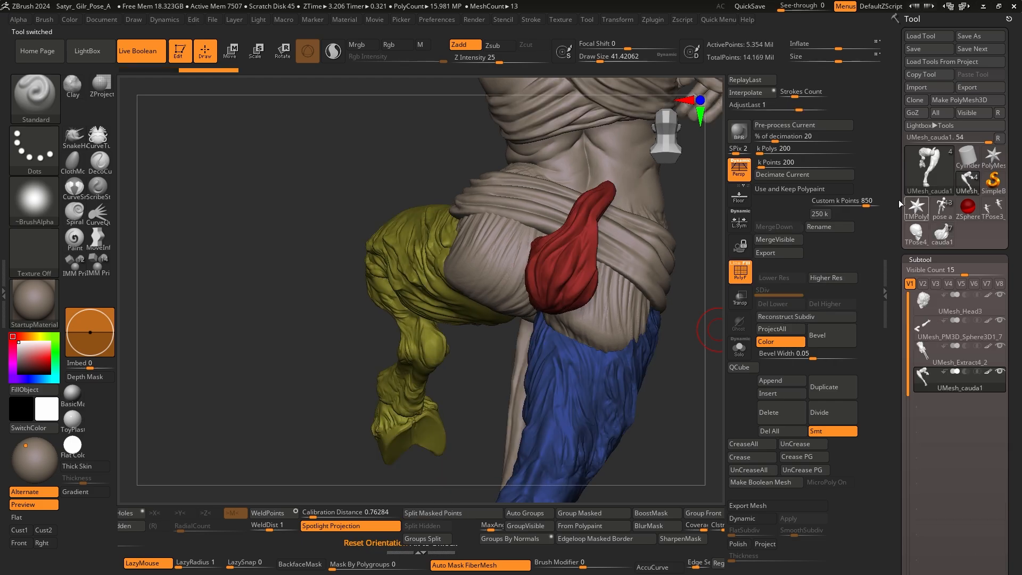
{"action": "right_click_drag", "start_coordinate": [666, 358], "coordinate": [684, 400], "text": "ctrl"}
{"action": "right_click_drag", "start_coordinate": [684, 399], "coordinate": [644, 319], "text": "alt"}
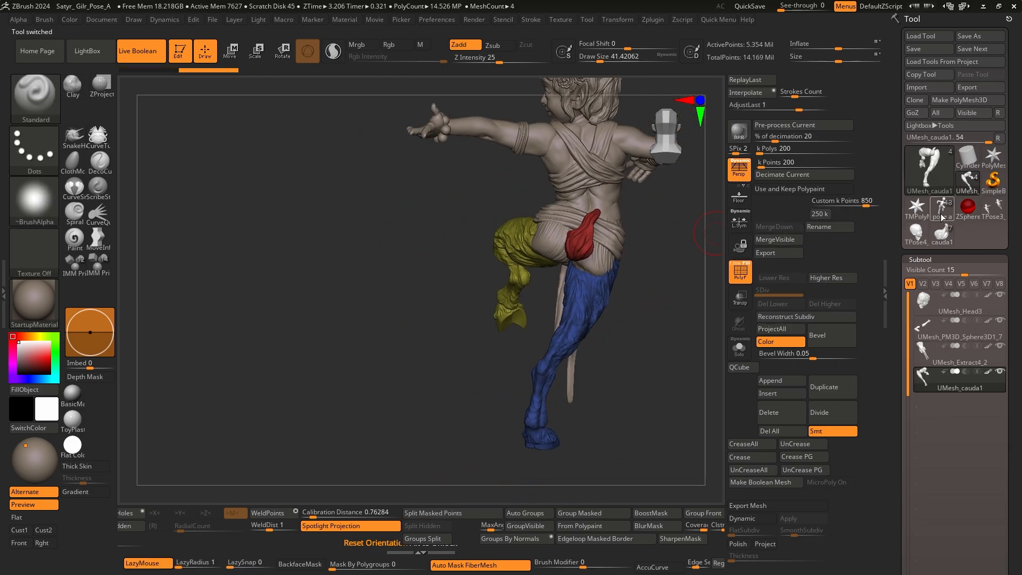
Return to the cauda1 tool and delete the lower subdivision levels of the TPose1_Head3_6 and cauda1 subtools
{"action": "left_click", "coordinate": [942, 234]}
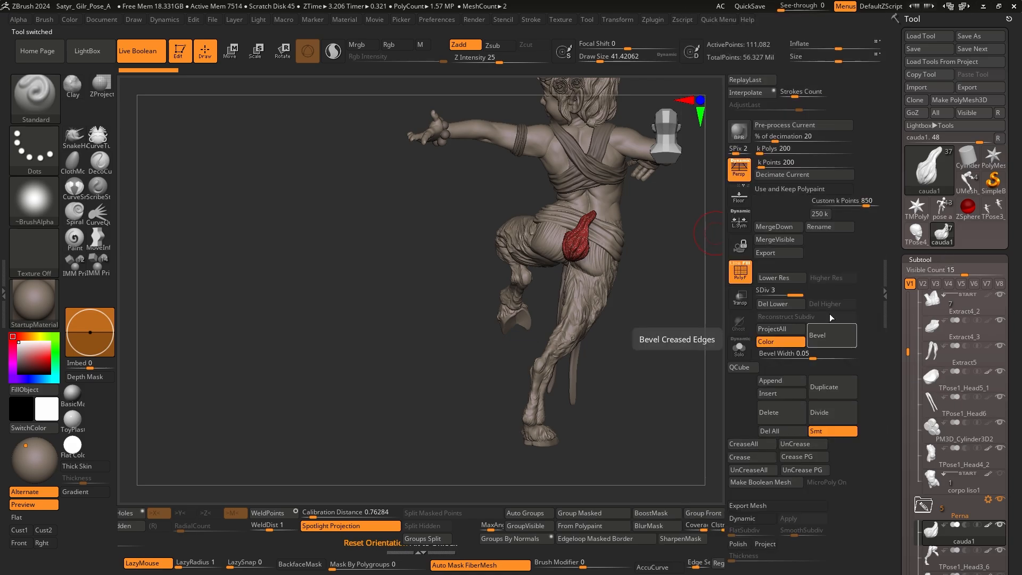
{"action": "left_click_drag", "start_coordinate": [907, 356], "coordinate": [902, 430]}
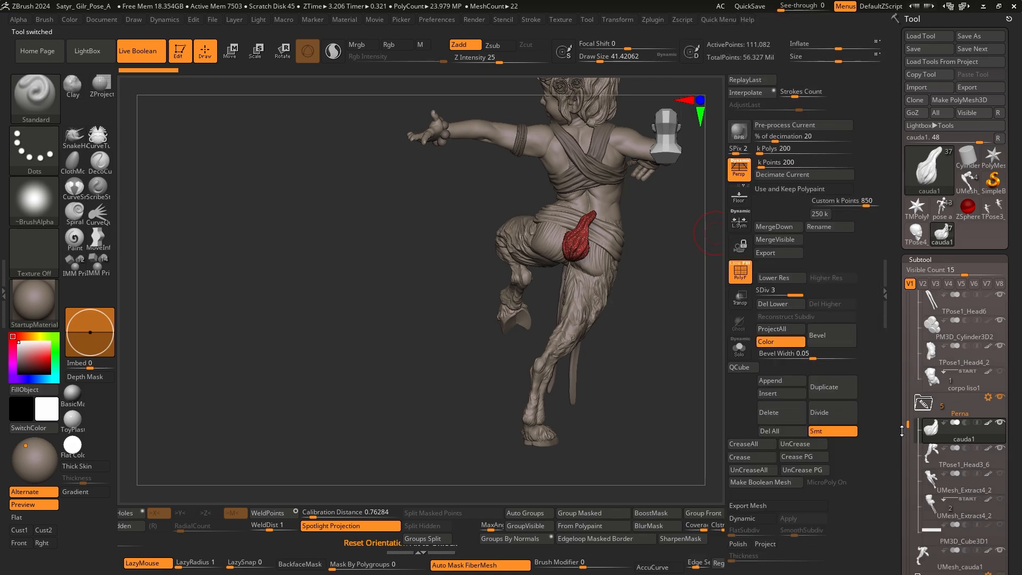
{"action": "left_click", "coordinate": [938, 465]}
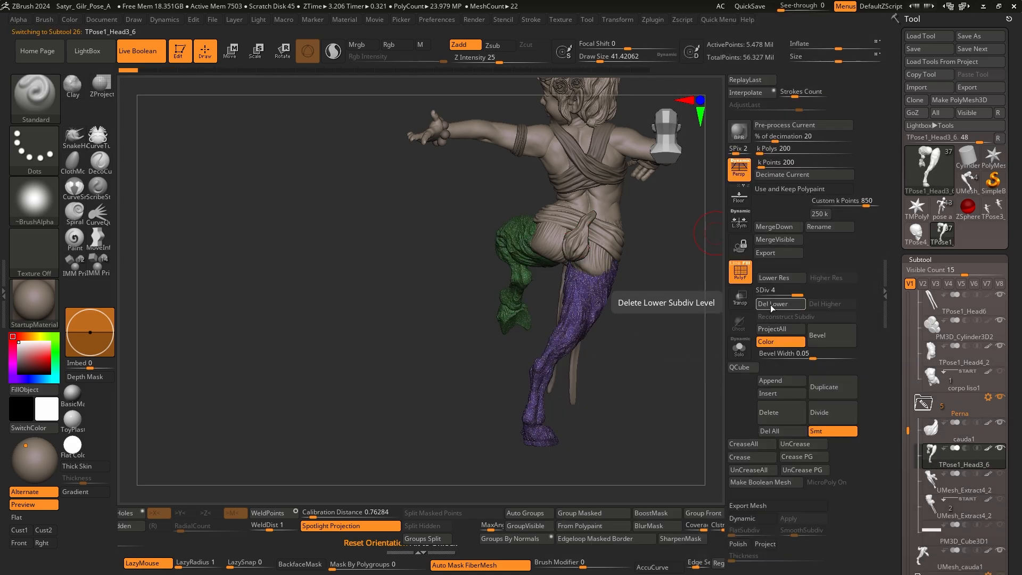
{"action": "left_click", "coordinate": [768, 306]}
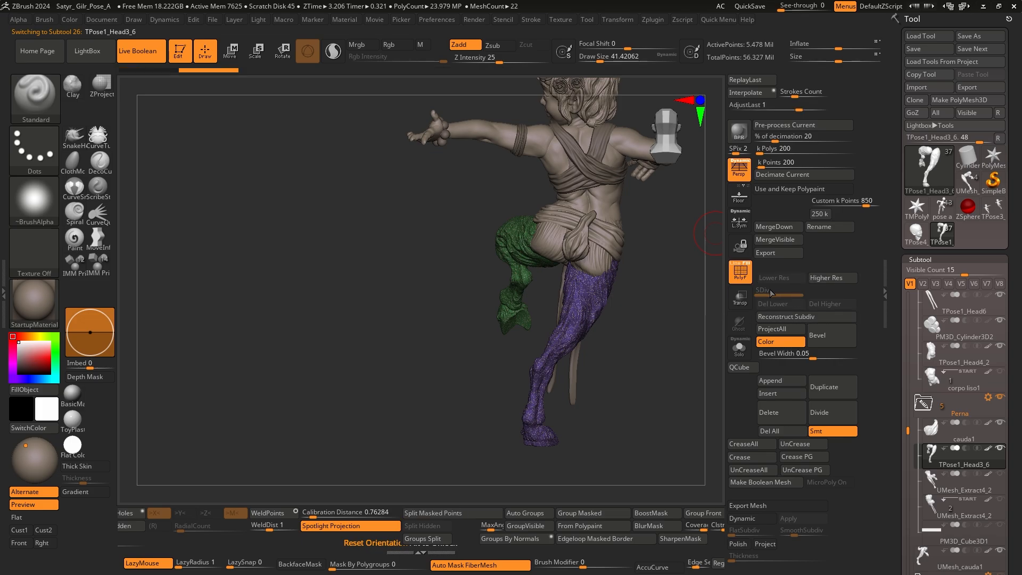
{"action": "left_click", "coordinate": [931, 431]}
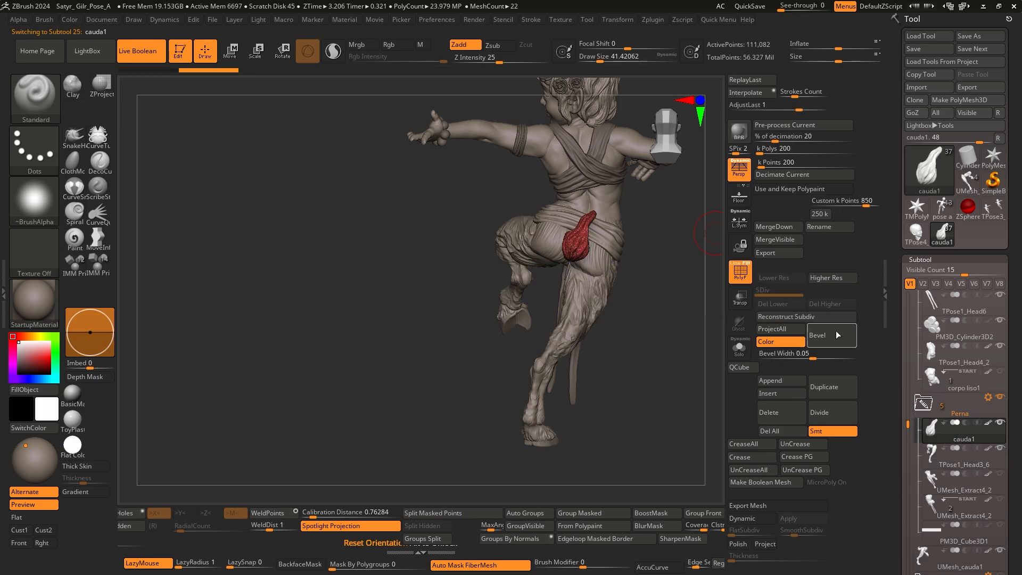
Merge the cauda1 tail down into the TPose1_Head3_6 legs subtool and isolate the merged mesh in solo mode
{"action": "left_click", "coordinate": [778, 226]}
{"action": "left_click", "coordinate": [746, 249]}
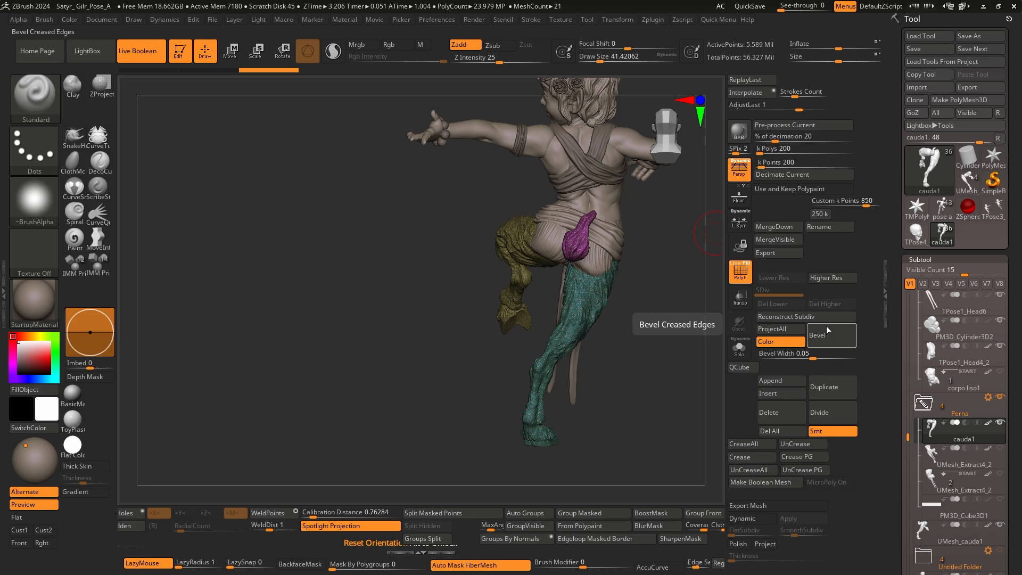
{"action": "mouse_move", "coordinate": [932, 434]}
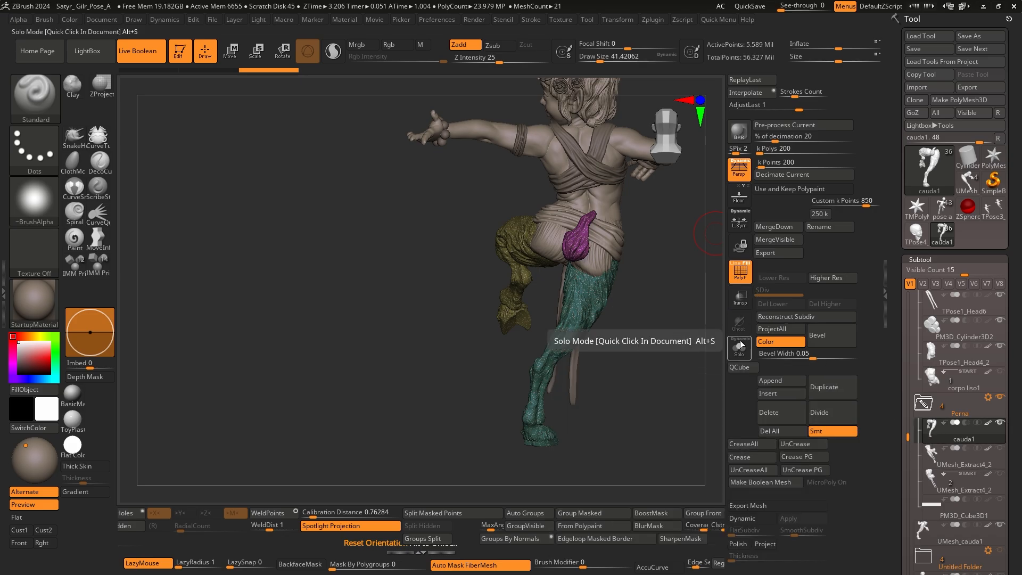
{"action": "left_click", "coordinate": [739, 347]}
{"action": "key", "text": "f"}
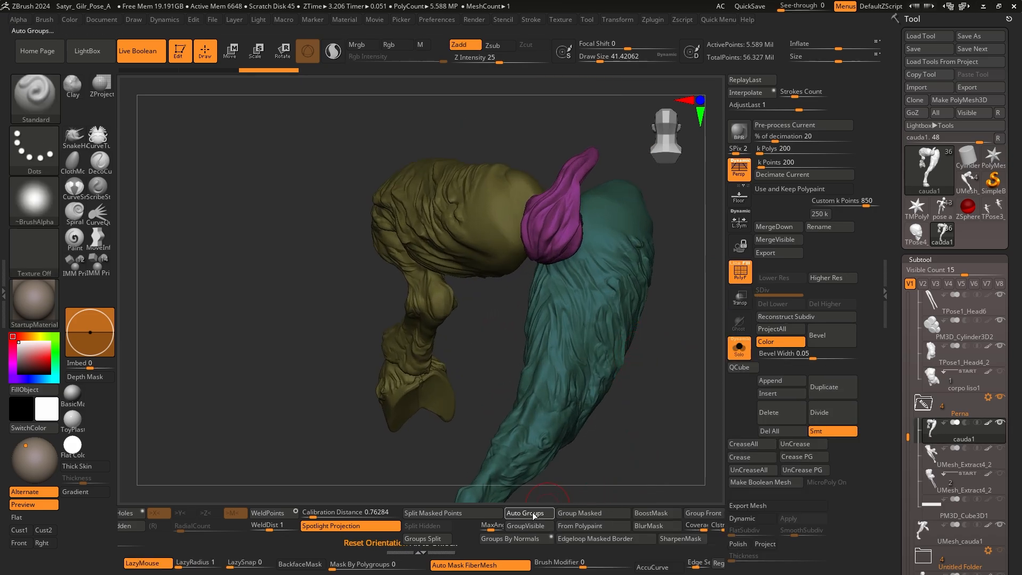
Inspect the merged mesh from several sides and run Auto Groups on its legs and tail
{"action": "right_click_drag", "start_coordinate": [626, 308], "coordinate": [639, 354], "text": "ctrl"}
{"action": "mouse_move", "coordinate": [639, 355]}
{"action": "right_mouse_down"}
{"action": "mouse_move", "coordinate": [548, 305]}
{"action": "mouse_move", "coordinate": [616, 315]}
{"action": "mouse_move", "coordinate": [522, 263]}
{"action": "mouse_move", "coordinate": [551, 243]}
{"action": "mouse_move", "coordinate": [515, 224]}
{"action": "right_mouse_up"}
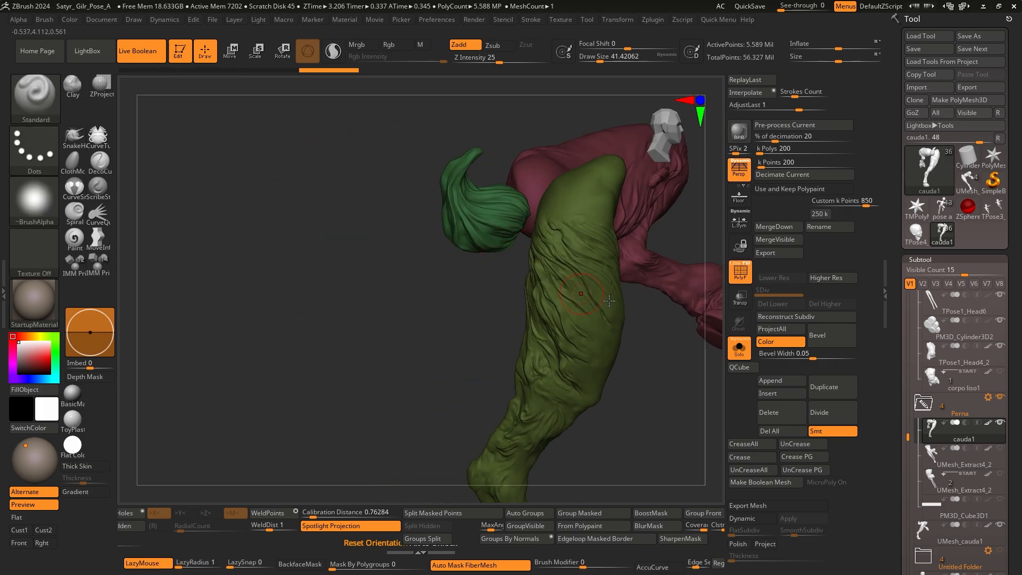
{"action": "left_click", "coordinate": [935, 457]}
{"action": "left_click", "coordinate": [935, 434]}
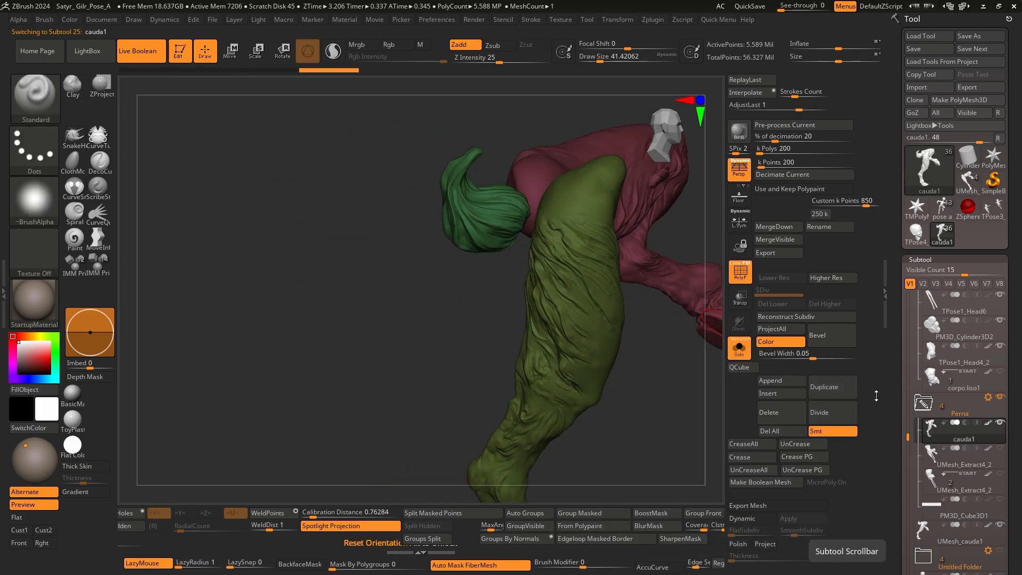
{"action": "right_click_drag", "start_coordinate": [494, 222], "coordinate": [563, 286]}
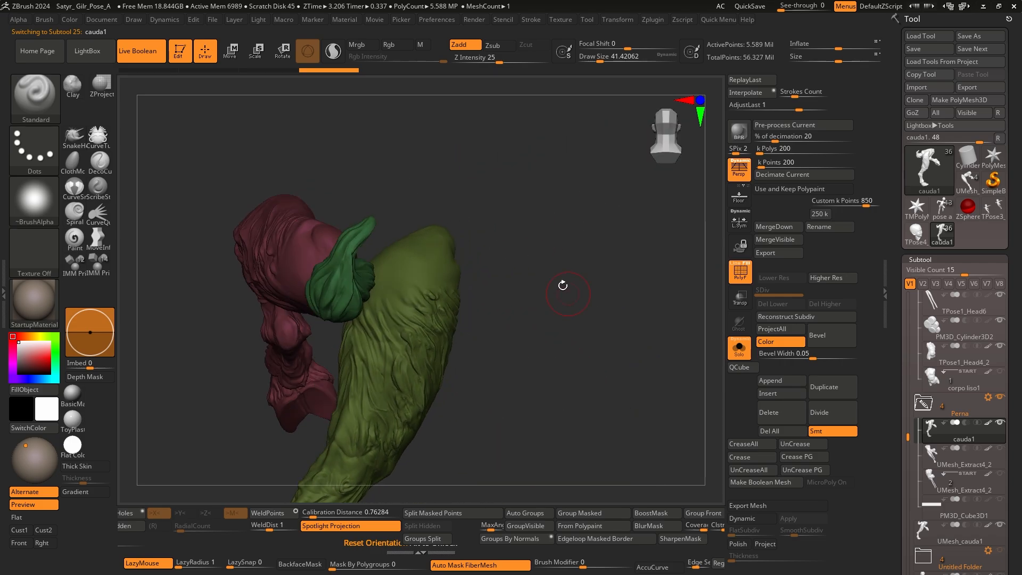
{"action": "right_click_drag", "start_coordinate": [424, 273], "coordinate": [591, 260], "text": "alt"}
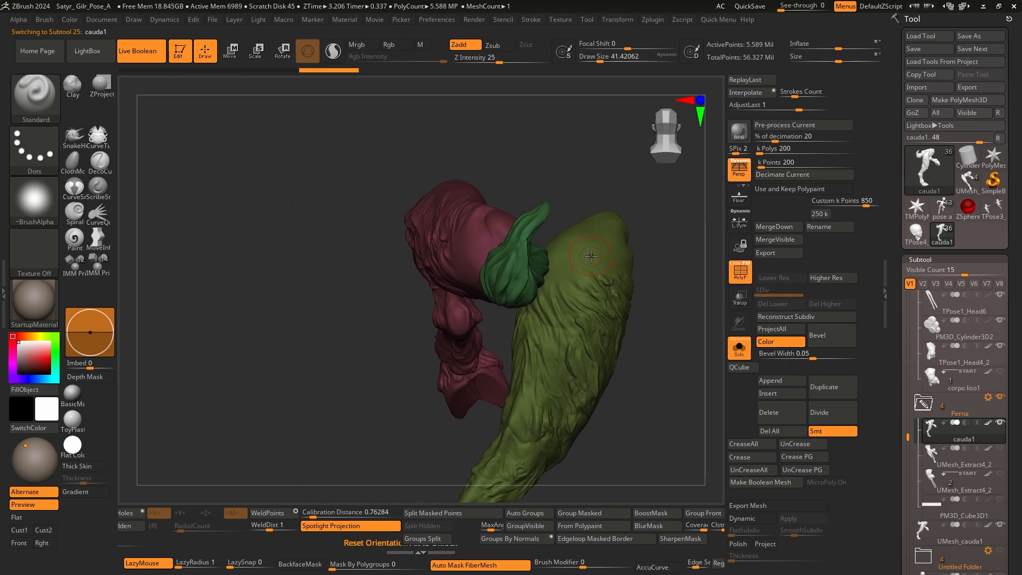
{"action": "right_click_drag", "start_coordinate": [569, 297], "coordinate": [615, 488]}
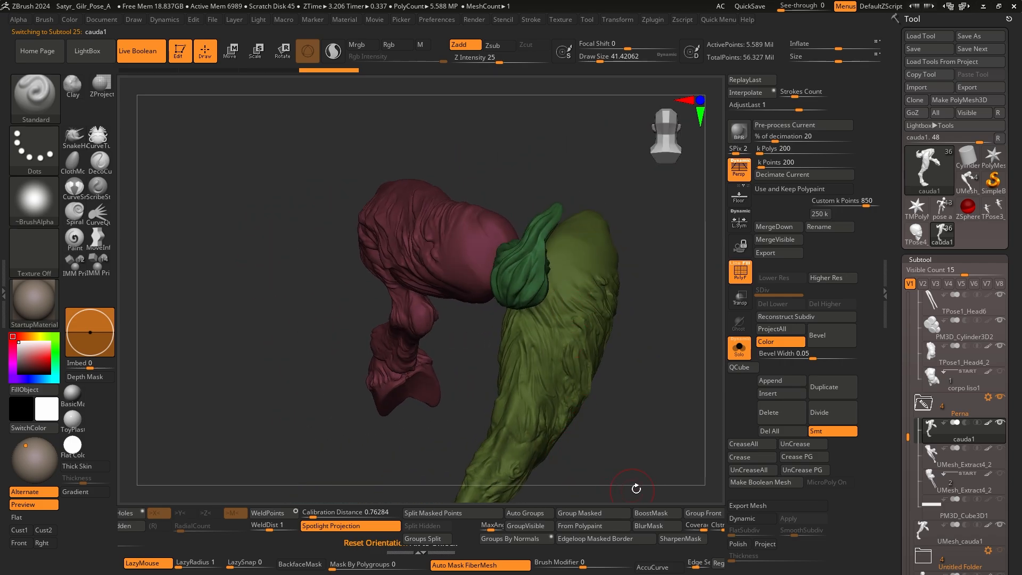
{"action": "left_click", "coordinate": [540, 514]}
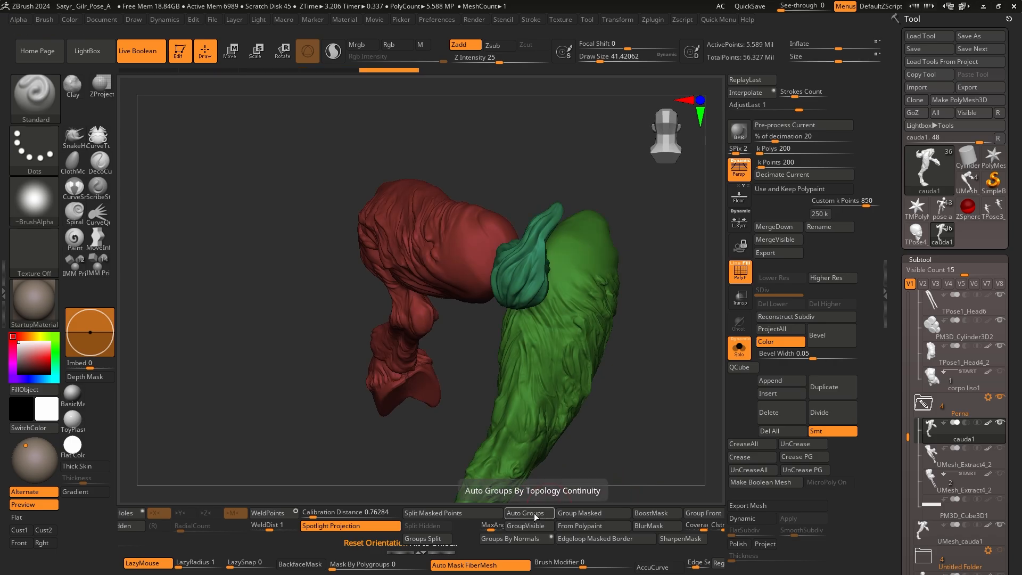
{"action": "left_click", "coordinate": [537, 516]}
{"action": "left_click", "coordinate": [536, 515]}
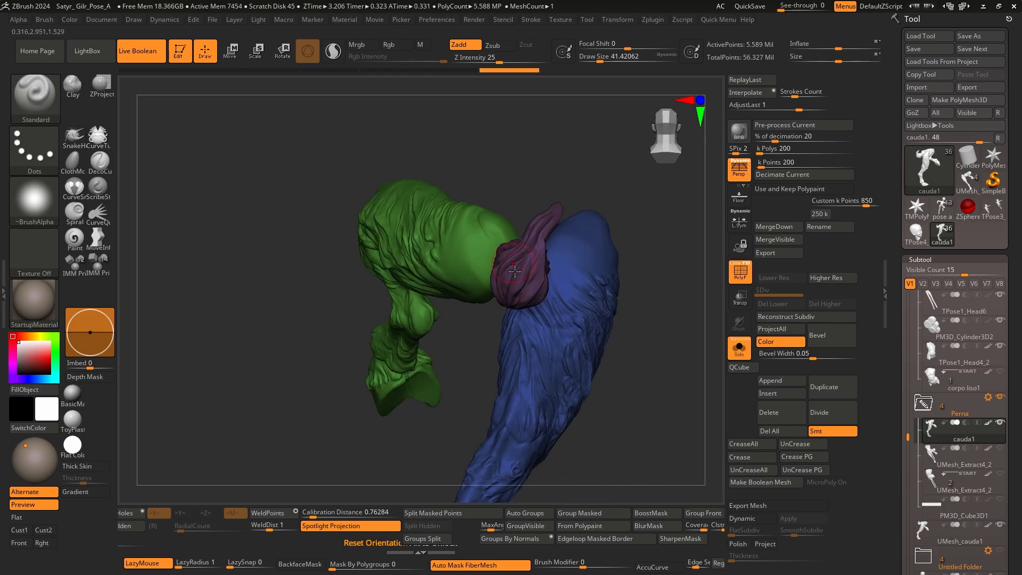
Check where the tail meets the legs and apply the Gizmo's Remesh By Union to the merged mesh
{"action": "mouse_move", "coordinate": [530, 386]}
{"action": "right_mouse_down"}
{"action": "mouse_move", "coordinate": [534, 263]}
{"action": "mouse_move", "coordinate": [457, 270]}
{"action": "right_mouse_up"}
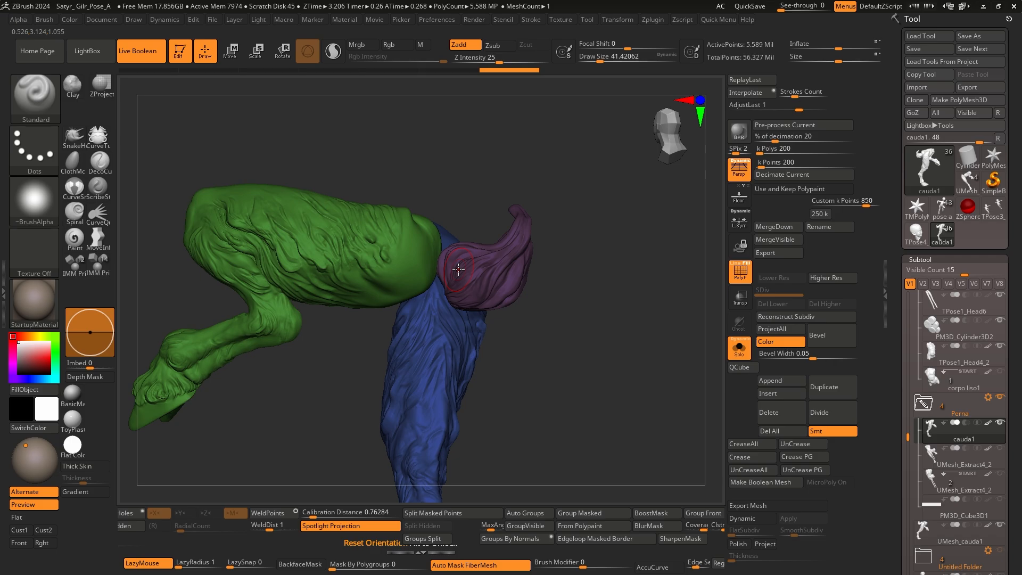
{"action": "right_click_drag", "start_coordinate": [458, 270], "coordinate": [426, 255], "text": "ctrl"}
{"action": "left_click_drag", "start_coordinate": [409, 216], "coordinate": [446, 317], "text": "ctrl+shift"}
{"action": "right_click_drag", "start_coordinate": [446, 317], "coordinate": [482, 312]}
{"action": "left_click", "coordinate": [575, 308], "text": "ctrl+shift"}
{"action": "mouse_move", "coordinate": [575, 309]}
{"action": "right_mouse_down"}
{"action": "mouse_move", "coordinate": [501, 306]}
{"action": "mouse_move", "coordinate": [446, 243]}
{"action": "mouse_move", "coordinate": [538, 254]}
{"action": "right_mouse_up"}
{"action": "key", "text": "w"}
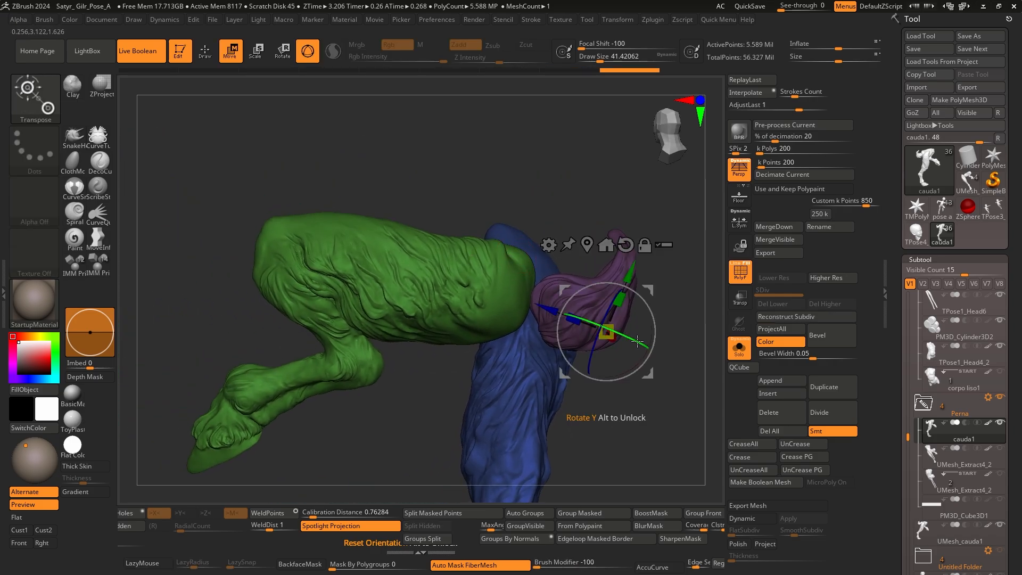
{"action": "left_click", "coordinate": [549, 245]}
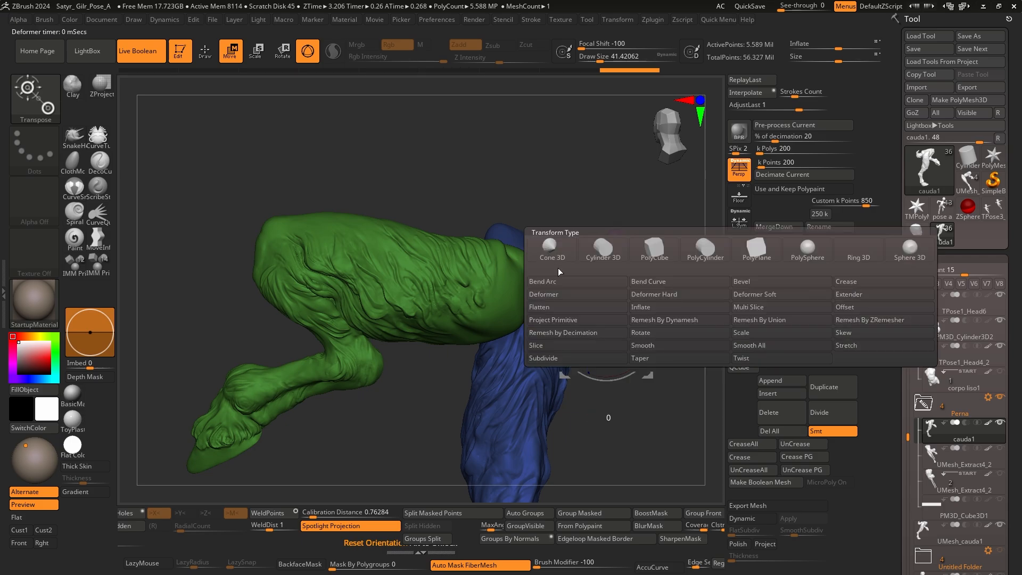
{"action": "left_click", "coordinate": [763, 320]}
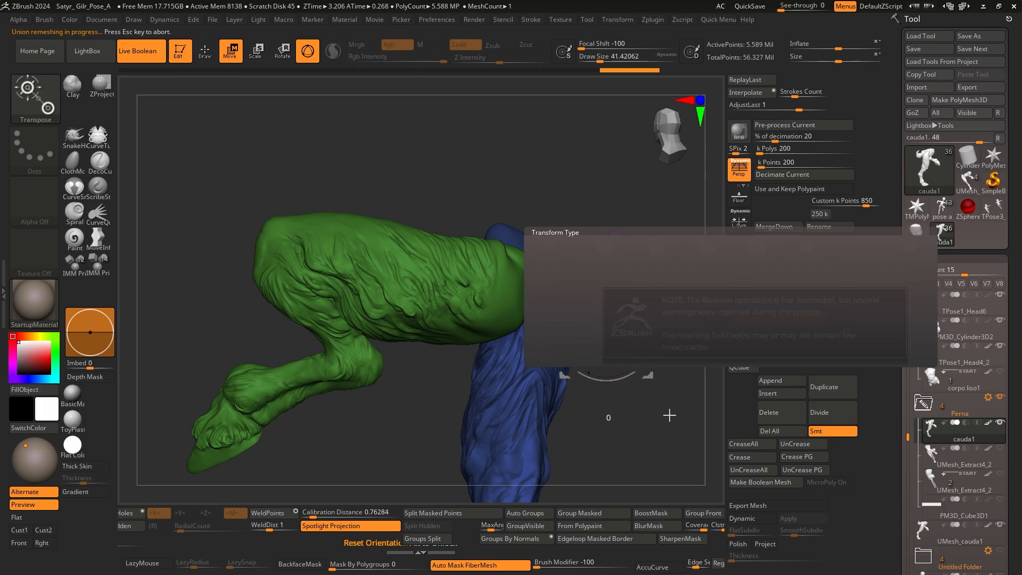
Run Auto Groups on the fused legs and tail mesh and check the joint from several angles
{"action": "left_click", "coordinate": [538, 515]}
{"action": "left_click_drag", "start_coordinate": [641, 380], "coordinate": [614, 313]}
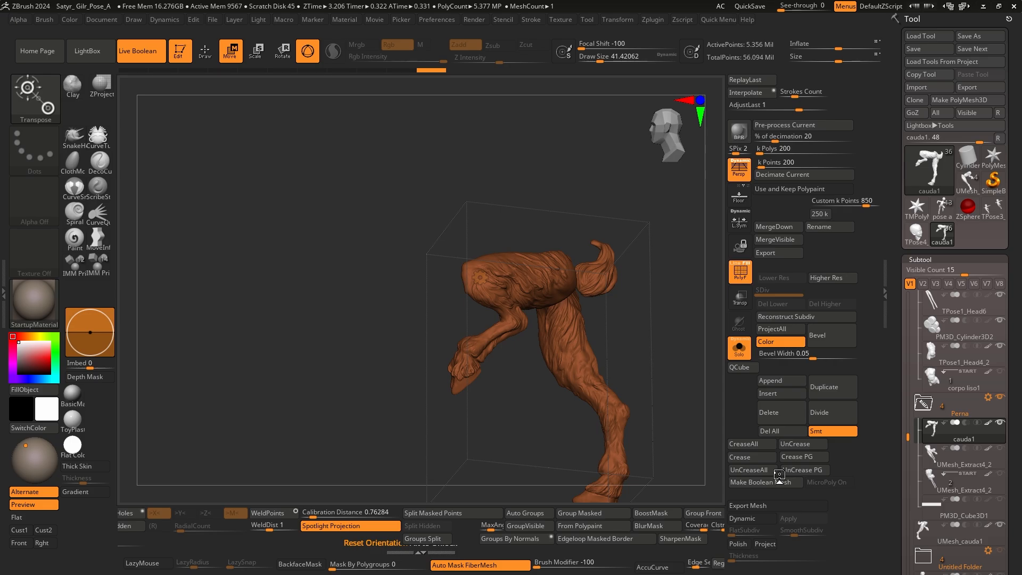
{"action": "left_click_drag", "start_coordinate": [624, 251], "coordinate": [641, 264]}
{"action": "left_click_drag", "start_coordinate": [665, 297], "coordinate": [589, 244]}
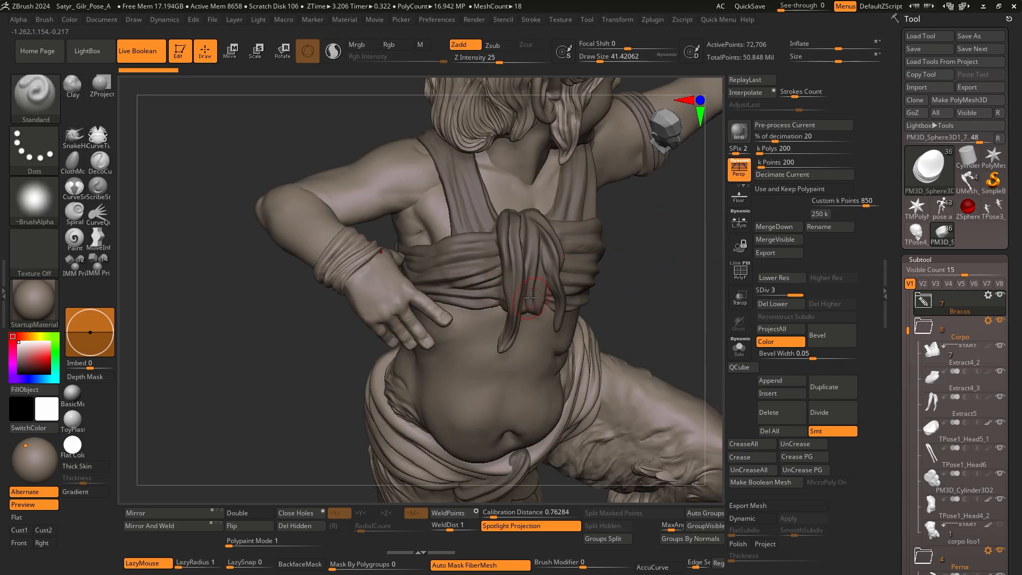
Open the Geometry settings of the wrist wrap subtool to show the Proxy Pose options
{"action": "left_click", "coordinate": [765, 290]}
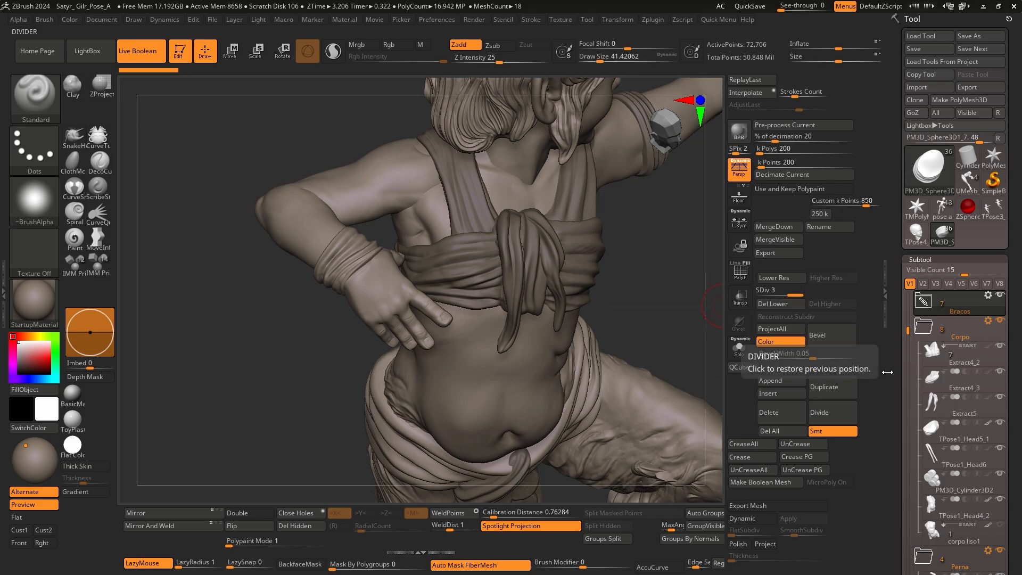
{"action": "scroll", "coordinate": [906, 278], "scroll_direction": "down", "scroll_amount": 10}
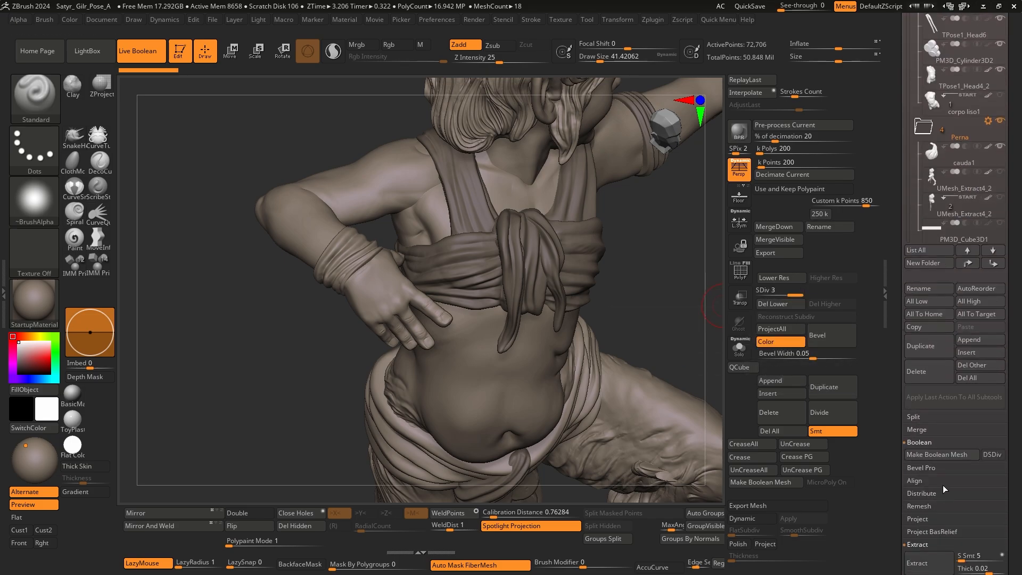
{"action": "scroll", "coordinate": [897, 484], "scroll_direction": "down", "scroll_amount": 8}
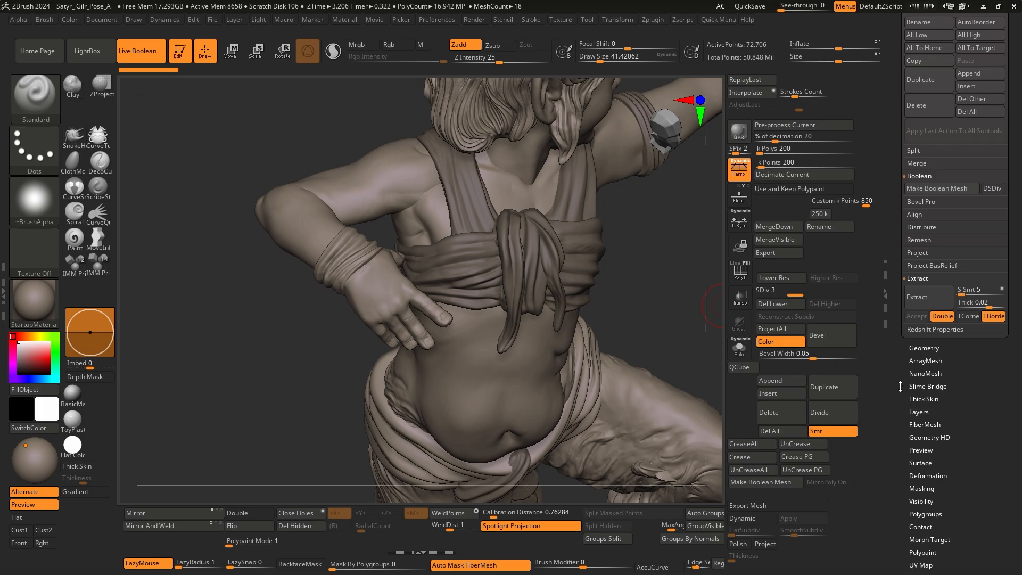
{"action": "left_click", "coordinate": [927, 349]}
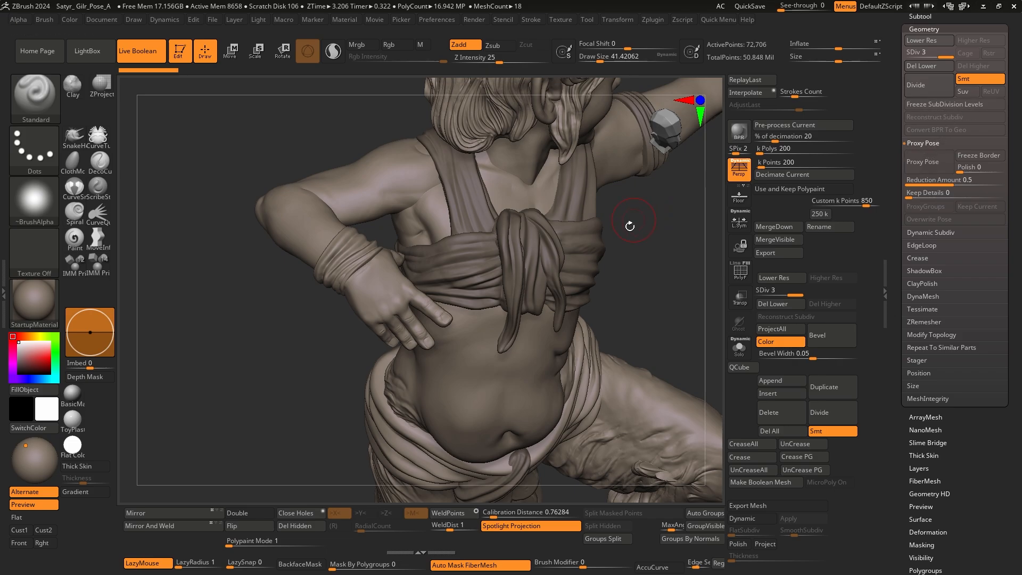
Frame the satyr girl's wrist wrap and isolate it in solo mode
{"action": "key", "text": "f"}
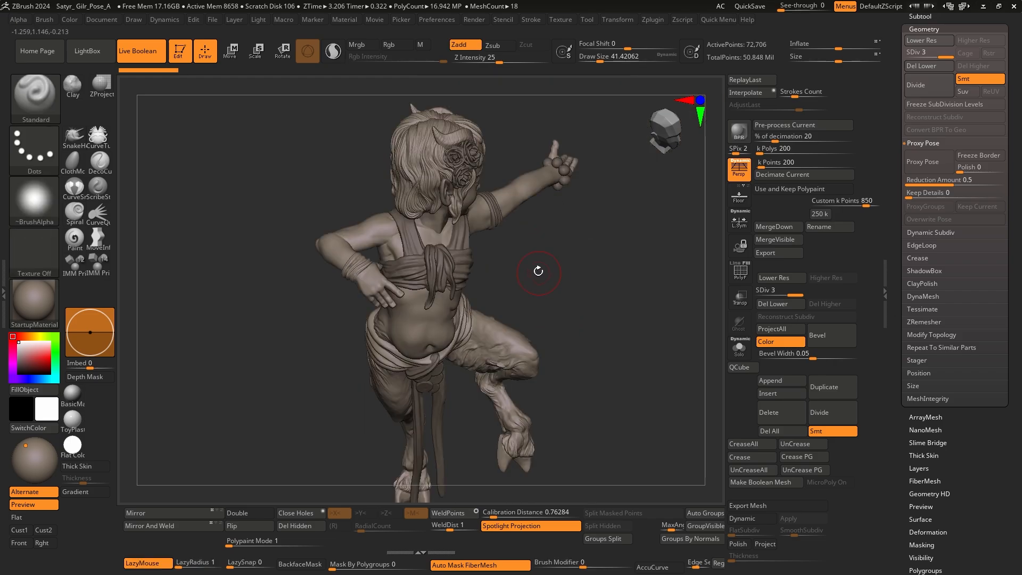
{"action": "left_click_drag", "start_coordinate": [527, 289], "coordinate": [638, 284], "text": "alt"}
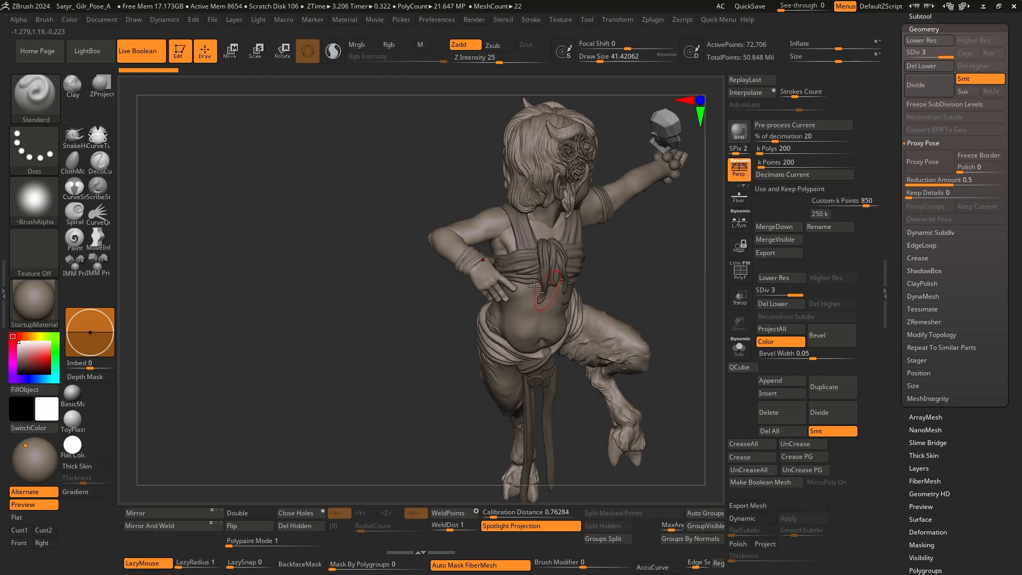
{"action": "right_click_drag", "start_coordinate": [472, 268], "coordinate": [500, 327], "text": "ctrl"}
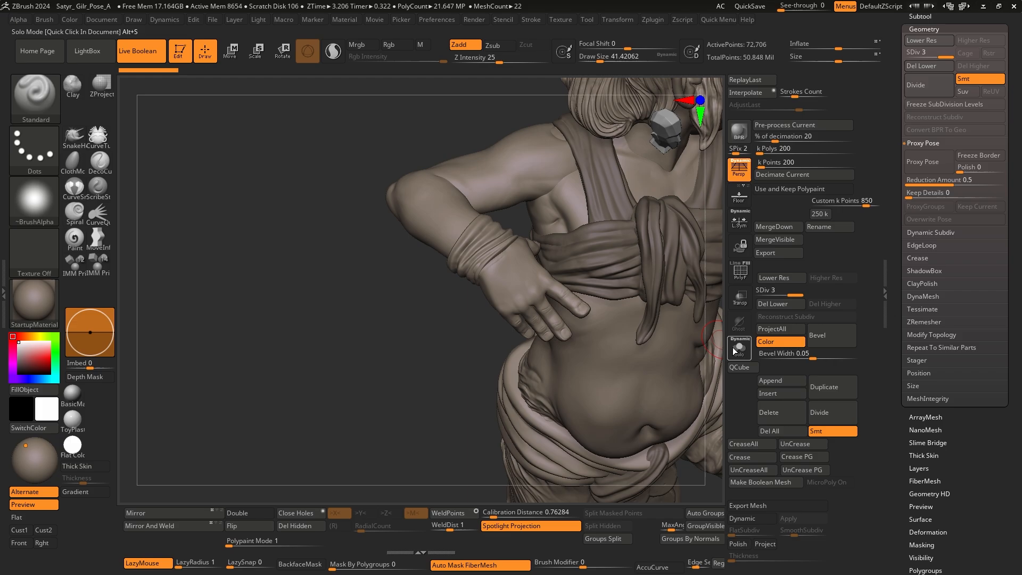
{"action": "left_click", "coordinate": [739, 349]}
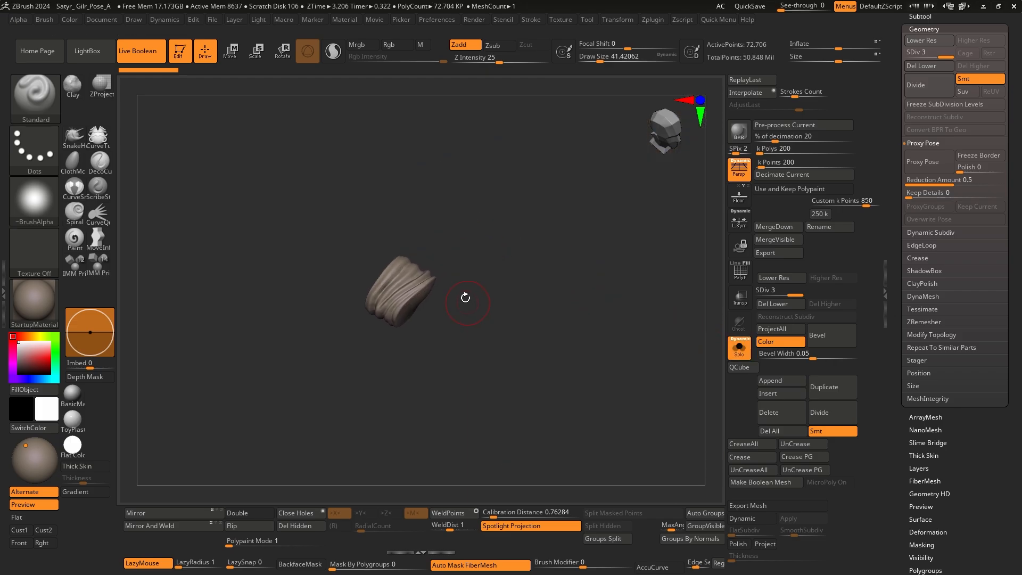
Try to apply Mirror And Weld to the isolated wrist wrap
{"action": "left_click", "coordinate": [164, 526]}
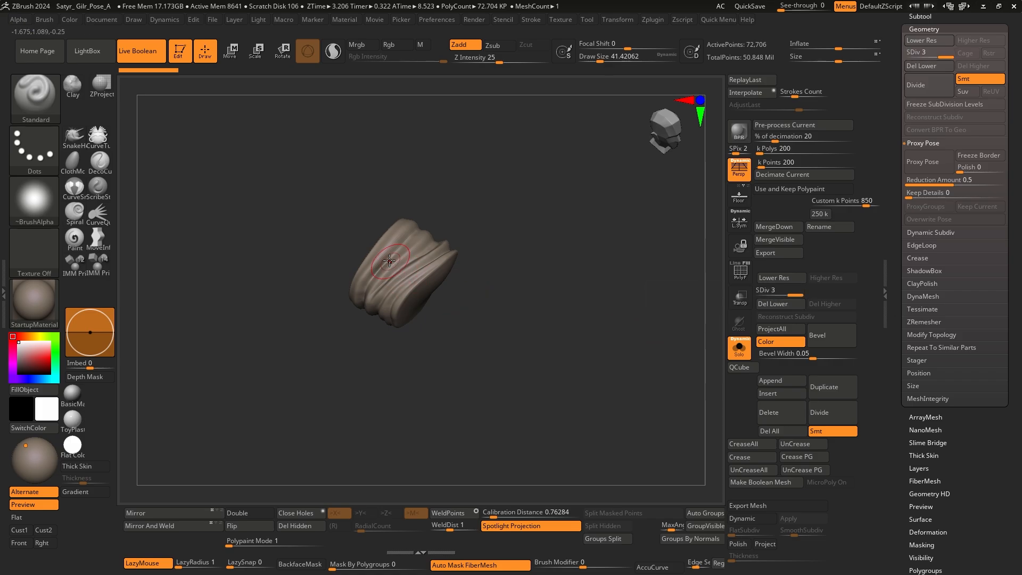
{"action": "key", "text": "f"}
{"action": "key", "text": "shift+f"}
{"action": "mouse_move", "coordinate": [469, 322]}
{"action": "right_mouse_down", "text": "ctrl"}
{"action": "mouse_move", "coordinate": [537, 320]}
{"action": "mouse_move", "coordinate": [578, 258]}
{"action": "mouse_move", "coordinate": [527, 256]}
{"action": "right_mouse_up", "text": "ctrl"}
{"action": "key", "text": "shift+f"}
{"action": "right_click_drag", "start_coordinate": [651, 235], "coordinate": [660, 234]}
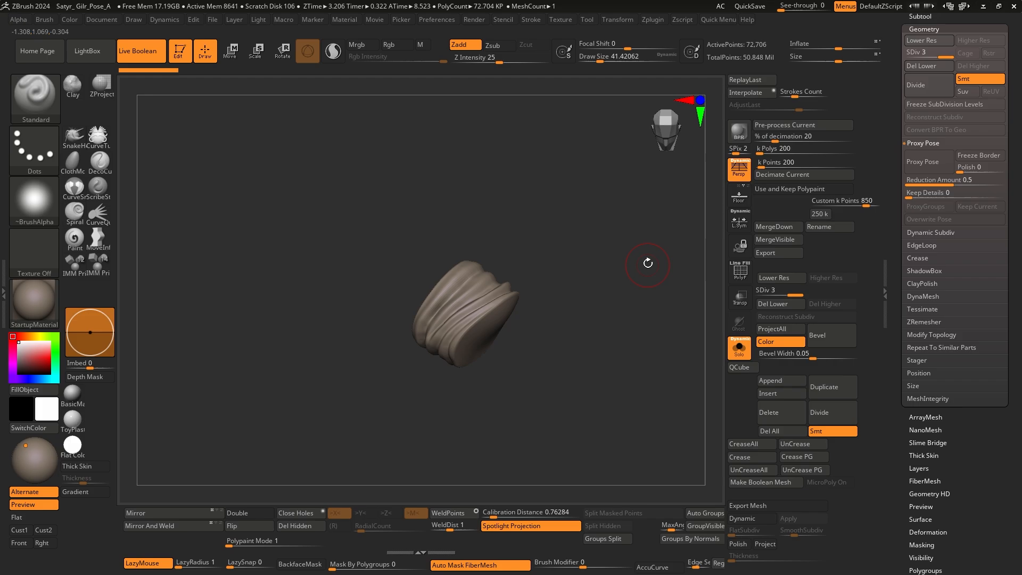
Mirror the wrist wrap across the X axis with SubTool Master, merging into one subtool and accepting the folder duplication
{"action": "left_click", "coordinate": [653, 20]}
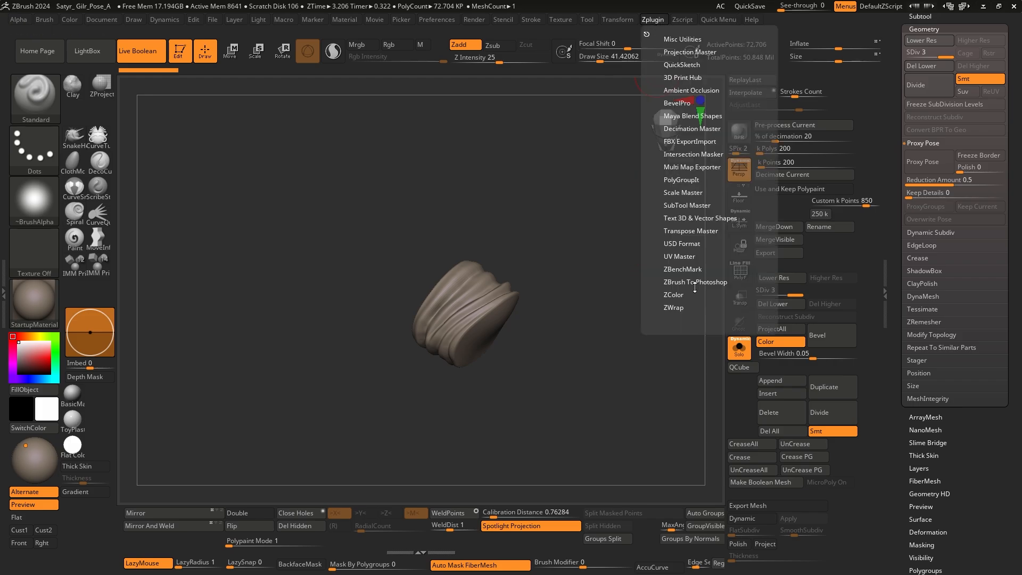
{"action": "left_click", "coordinate": [697, 205]}
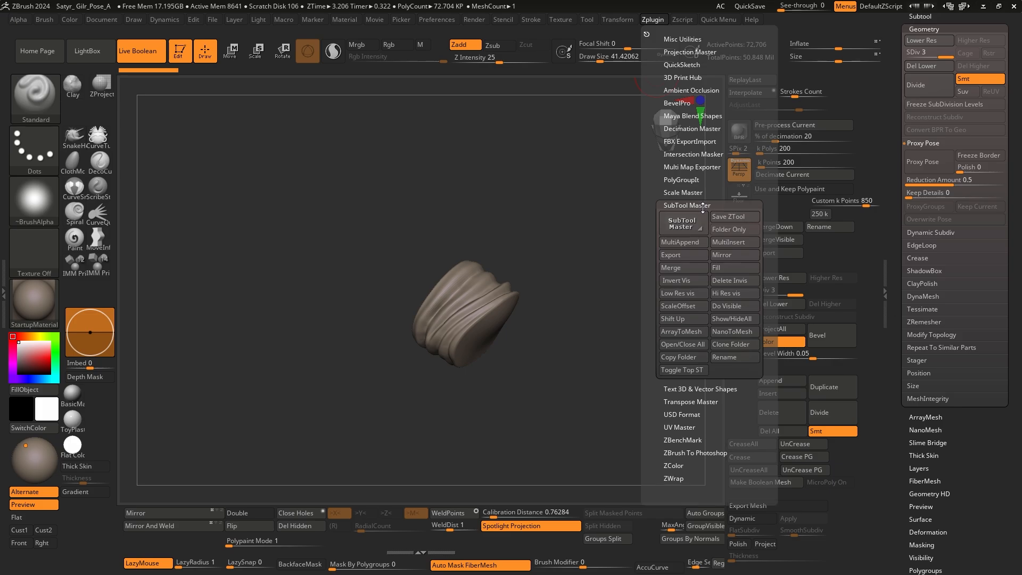
{"action": "left_click", "coordinate": [734, 254]}
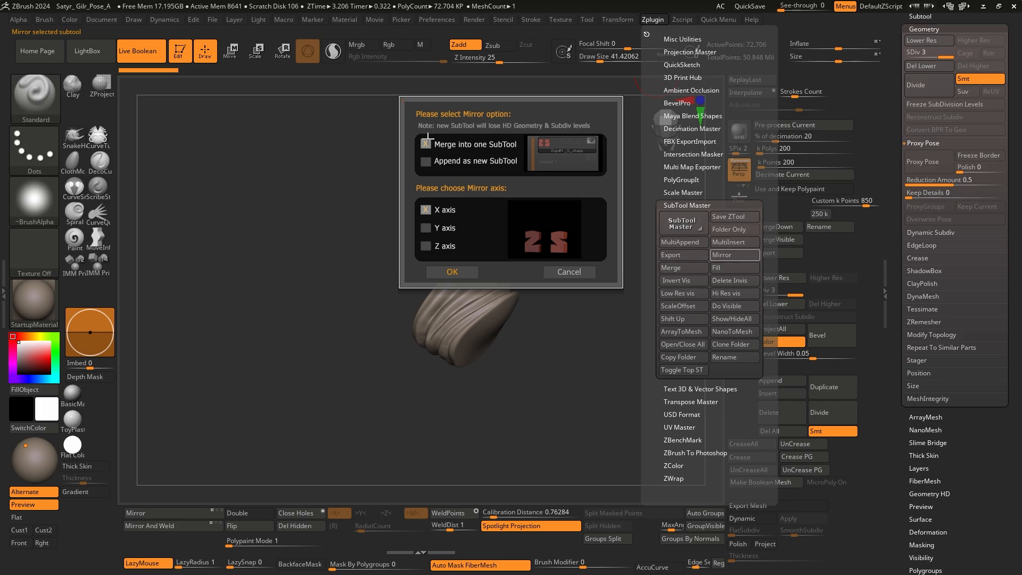
{"action": "left_click", "coordinate": [426, 162]}
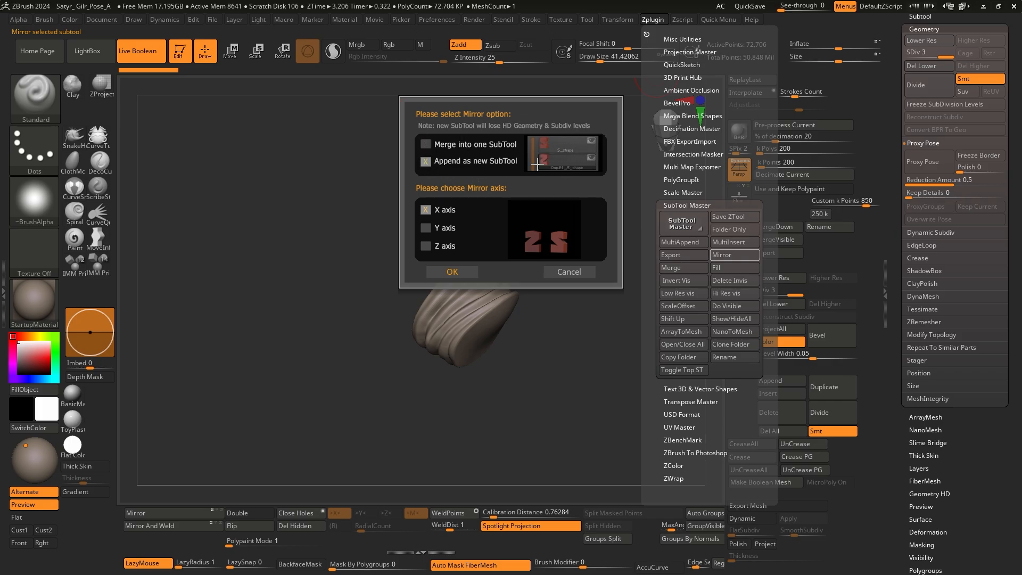
{"action": "left_click", "coordinate": [426, 145]}
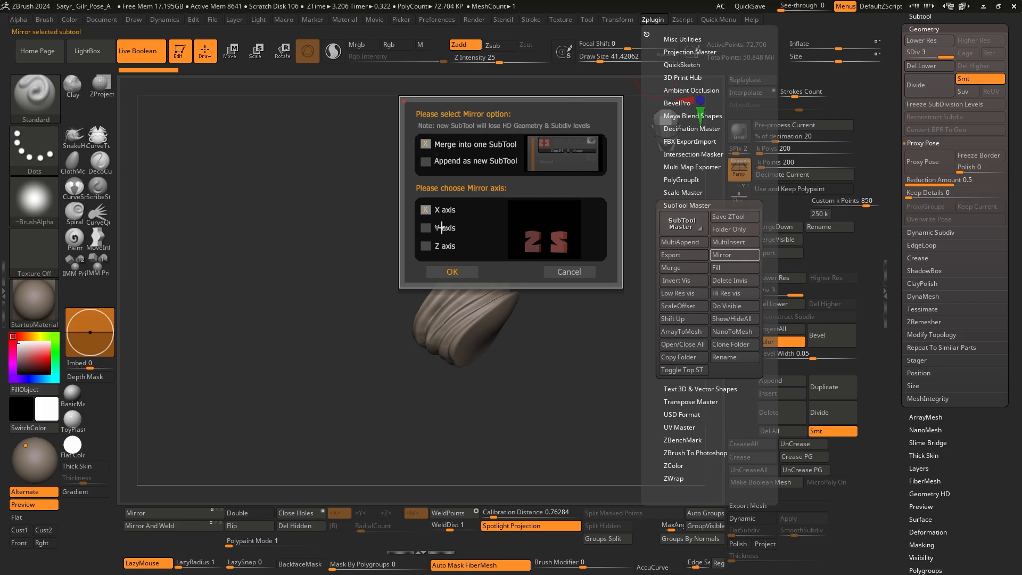
{"action": "left_click", "coordinate": [427, 228]}
{"action": "left_click", "coordinate": [426, 246]}
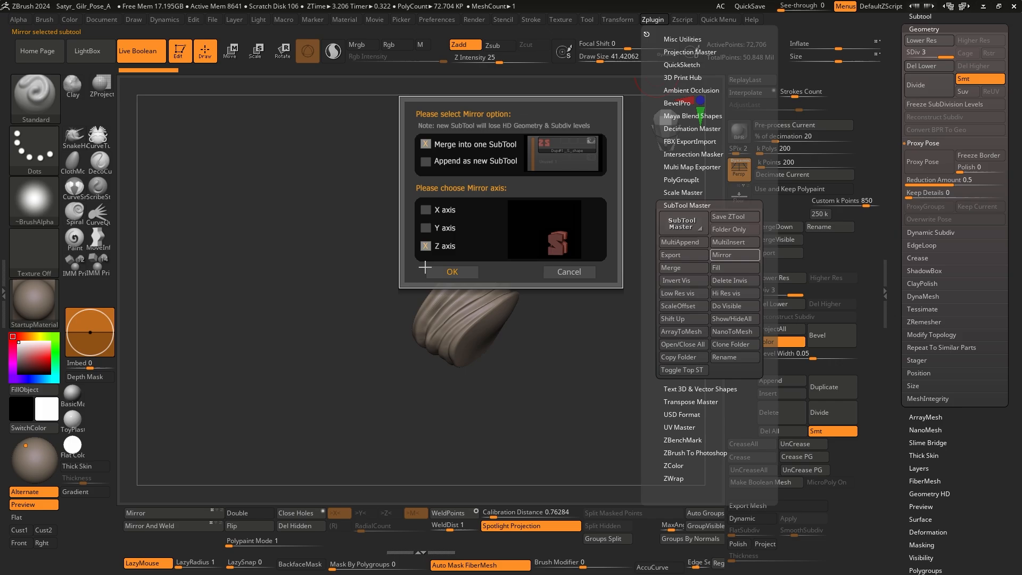
{"action": "left_click", "coordinate": [426, 210]}
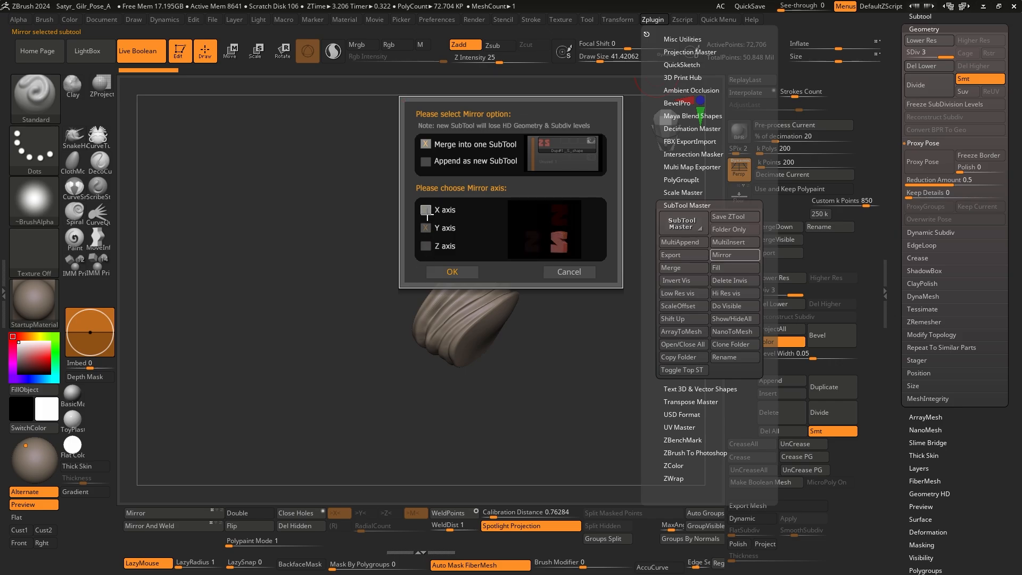
{"action": "left_click", "coordinate": [474, 271]}
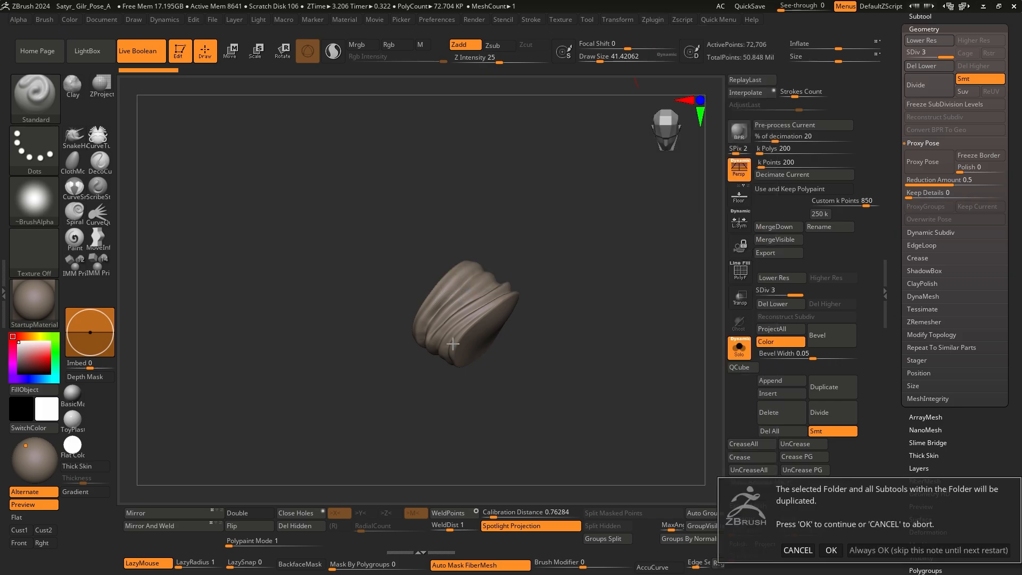
{"action": "left_click", "coordinate": [886, 550]}
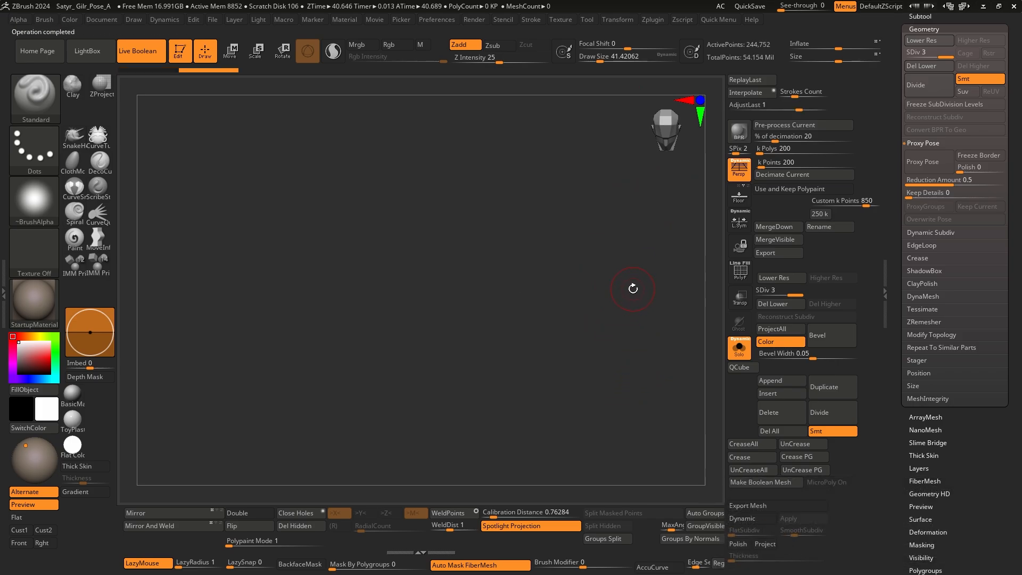
Examine the mirror result in the viewport and the contents of the duplicated Bracos folder
{"action": "key", "text": "f"}
{"action": "key", "text": "f"}
{"action": "mouse_move", "coordinate": [556, 314]}
{"action": "right_mouse_down", "text": "ctrl"}
{"action": "mouse_move", "coordinate": [526, 257]}
{"action": "mouse_move", "coordinate": [542, 212]}
{"action": "right_mouse_up", "text": "ctrl"}
{"action": "mouse_move", "coordinate": [565, 362]}
{"action": "right_mouse_down", "text": "ctrl"}
{"action": "mouse_move", "coordinate": [550, 306]}
{"action": "mouse_move", "coordinate": [523, 320]}
{"action": "mouse_move", "coordinate": [543, 368]}
{"action": "right_mouse_up", "text": "ctrl"}
{"action": "left_click", "coordinate": [920, 16]}
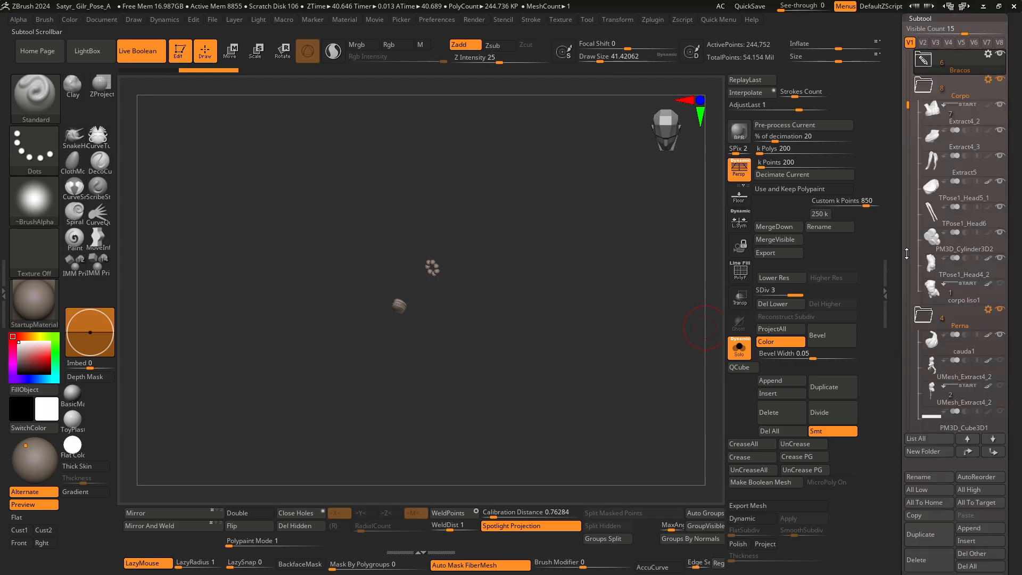
{"action": "left_click_drag", "start_coordinate": [907, 109], "coordinate": [907, 61]}
{"action": "left_click", "coordinate": [922, 113]}
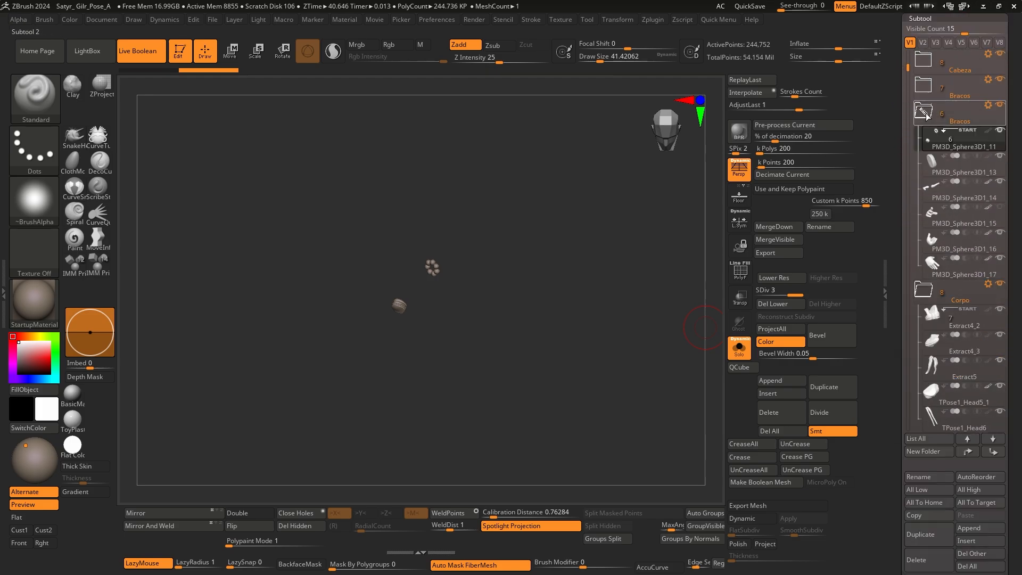
{"action": "left_click", "coordinate": [931, 141]}
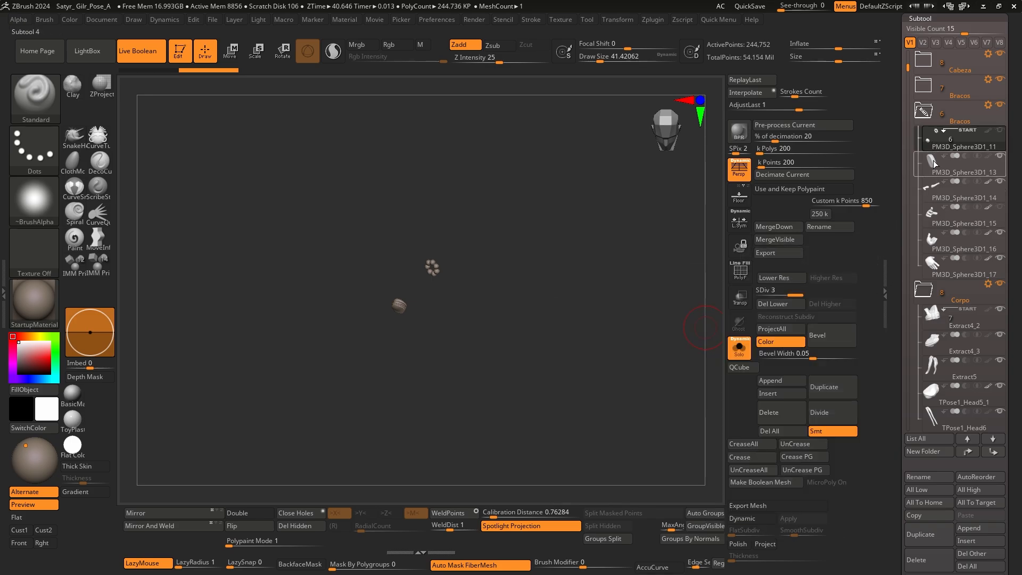
{"action": "right_click_drag", "start_coordinate": [510, 277], "coordinate": [495, 306], "text": "alt"}
{"action": "right_click_drag", "start_coordinate": [507, 216], "coordinate": [561, 244], "text": "alt"}
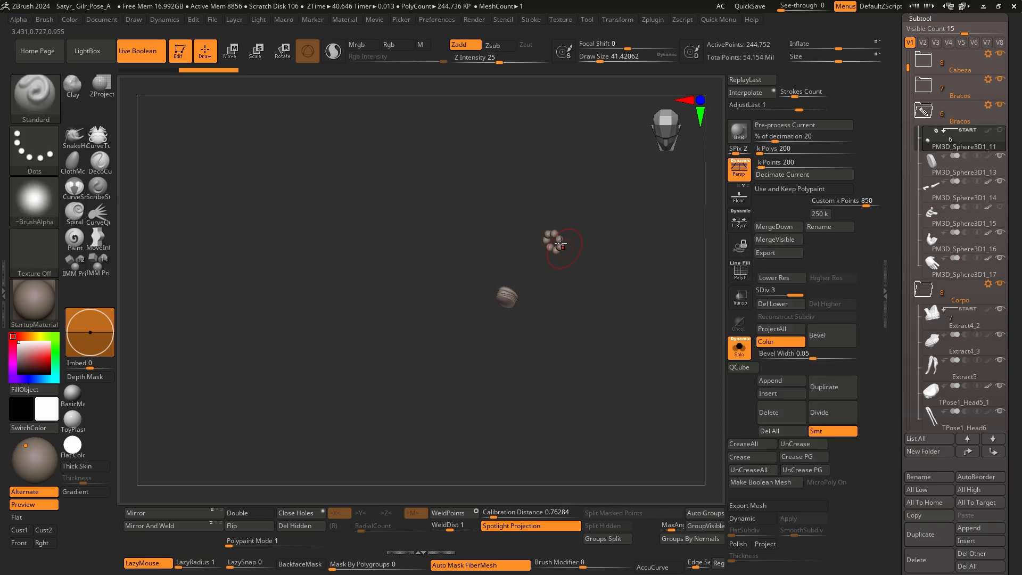
Select the PM3D_Sphere3D1_15 hand subtool and subdivide it once, checking its topology with the polyframe
{"action": "left_click", "coordinate": [933, 218]}
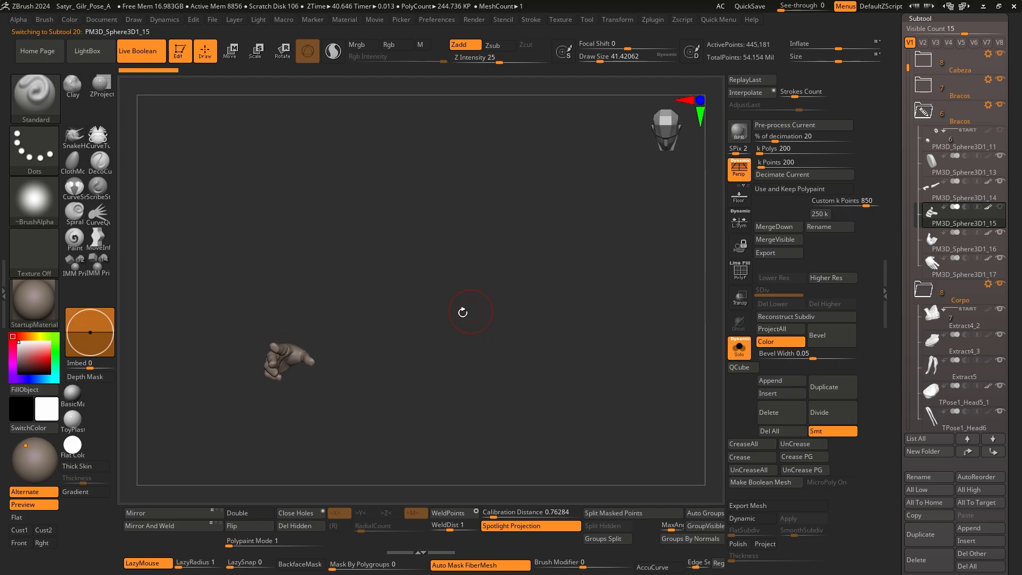
{"action": "right_click_drag", "start_coordinate": [315, 394], "coordinate": [482, 344], "text": "alt"}
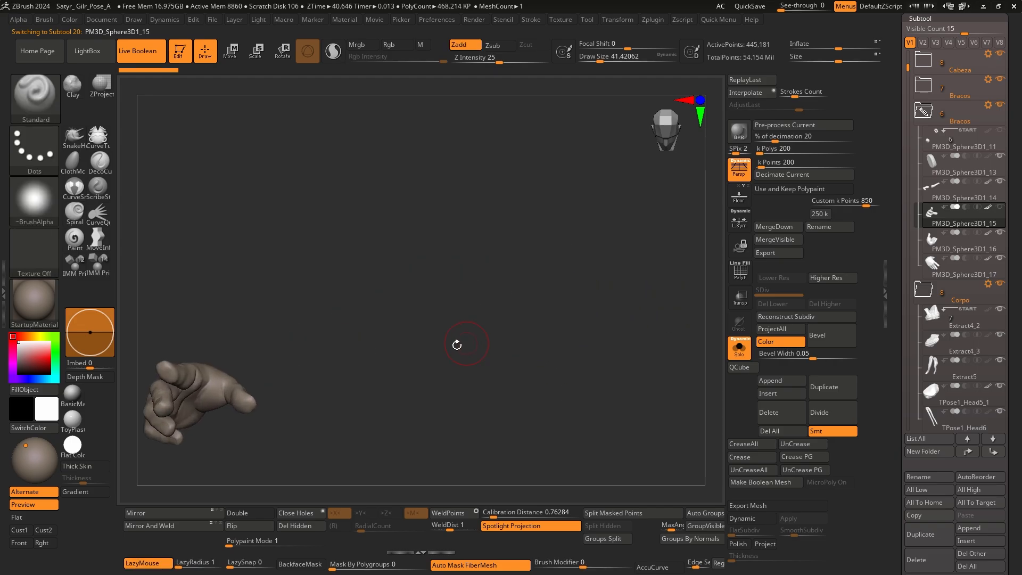
{"action": "right_click_drag", "start_coordinate": [290, 418], "coordinate": [566, 269], "text": "alt"}
{"action": "right_click_drag", "start_coordinate": [506, 240], "coordinate": [497, 272], "text": "ctrl"}
{"action": "right_click_drag", "start_coordinate": [504, 210], "coordinate": [574, 373]}
{"action": "key", "text": "shift+f"}
{"action": "key", "text": "ctrl+d"}
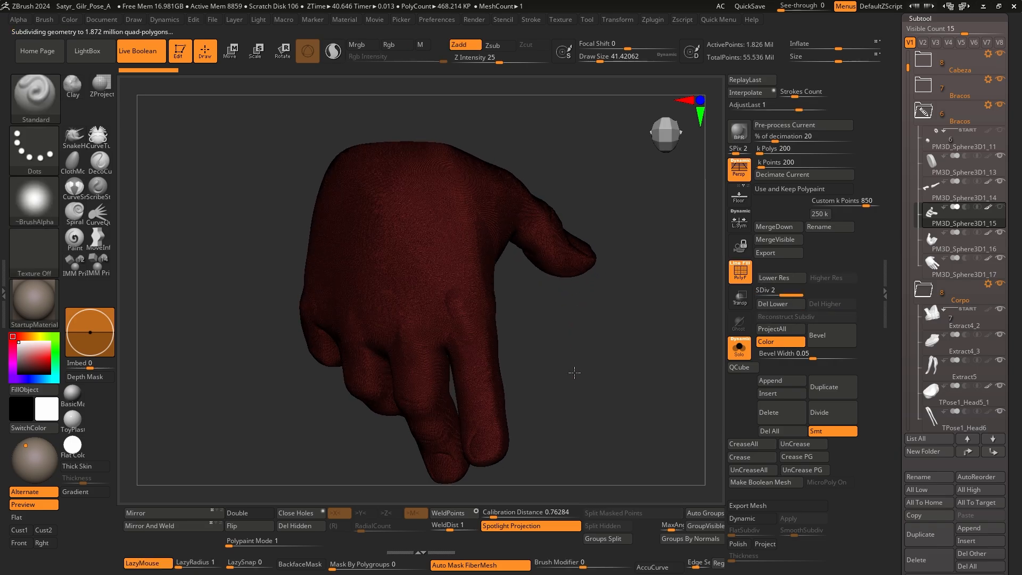
{"action": "key", "text": "shift+f"}
{"action": "right_click_drag", "start_coordinate": [536, 317], "coordinate": [557, 282], "text": "alt"}
{"action": "right_click_drag", "start_coordinate": [557, 283], "coordinate": [562, 258], "text": "ctrl"}
{"action": "right_click_drag", "start_coordinate": [562, 258], "coordinate": [572, 240]}
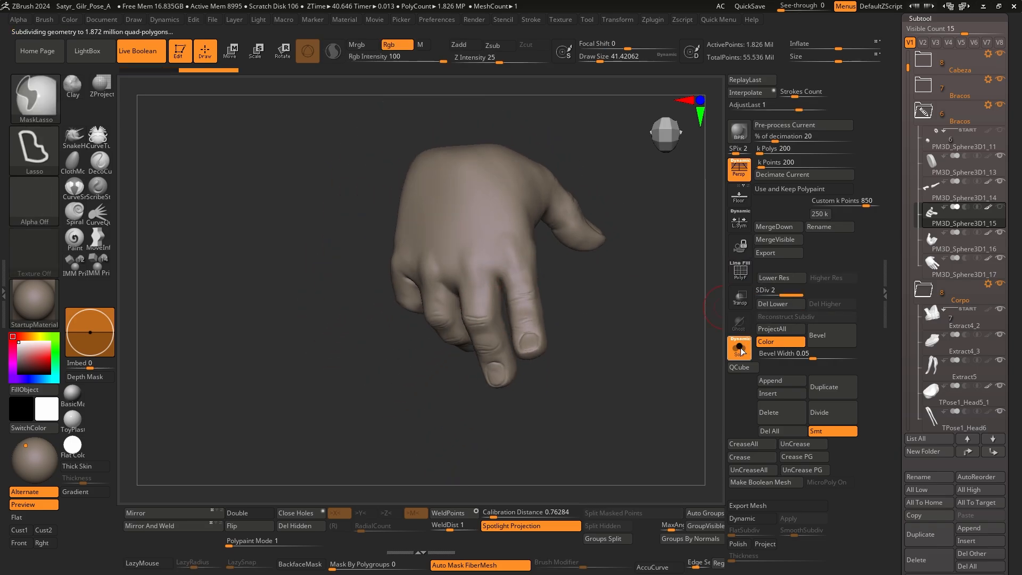
Try to apply Mirror And Weld to the subdivided hand
{"action": "right_click_drag", "start_coordinate": [539, 344], "coordinate": [529, 272], "text": "ctrl"}
{"action": "right_click_drag", "start_coordinate": [529, 309], "coordinate": [395, 339], "text": "alt"}
{"action": "right_click_drag", "start_coordinate": [505, 303], "coordinate": [527, 249], "text": "alt"}
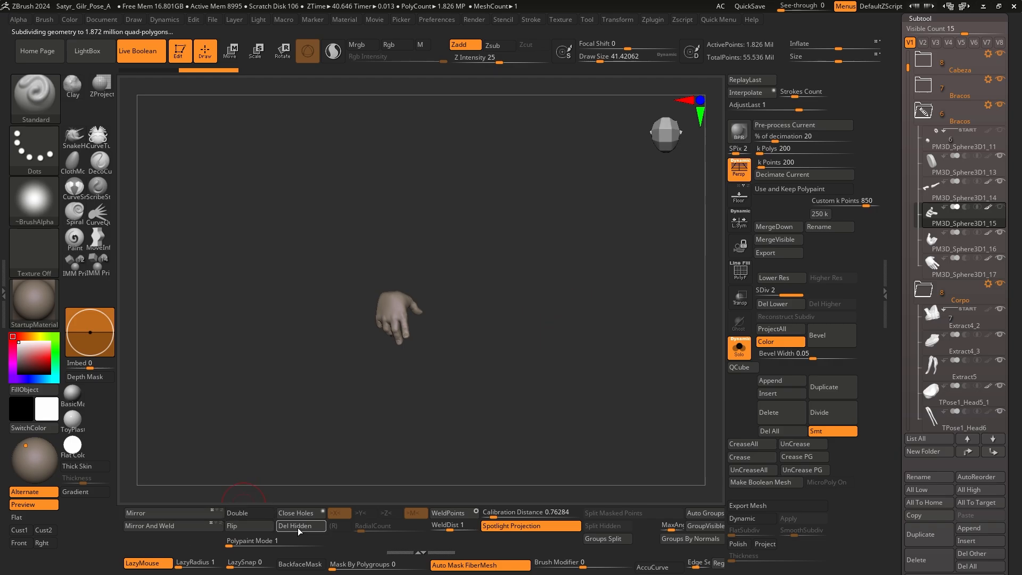
{"action": "left_click", "coordinate": [178, 525]}
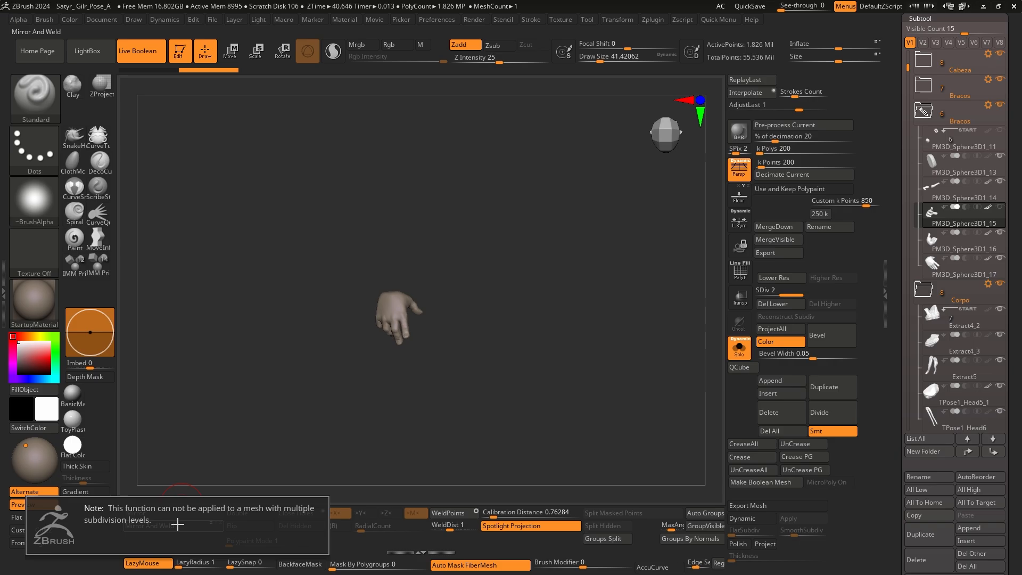
Mirror the hand across the X axis with SubTool Master, merging it into one subtool and accepting the combined polygon count
{"action": "left_click", "coordinate": [653, 20]}
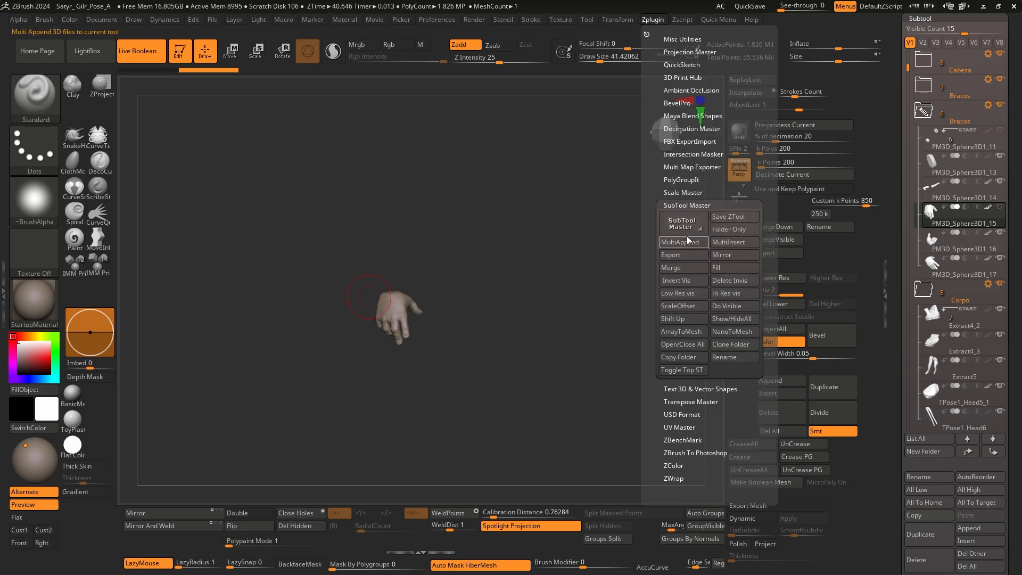
{"action": "left_click", "coordinate": [730, 254]}
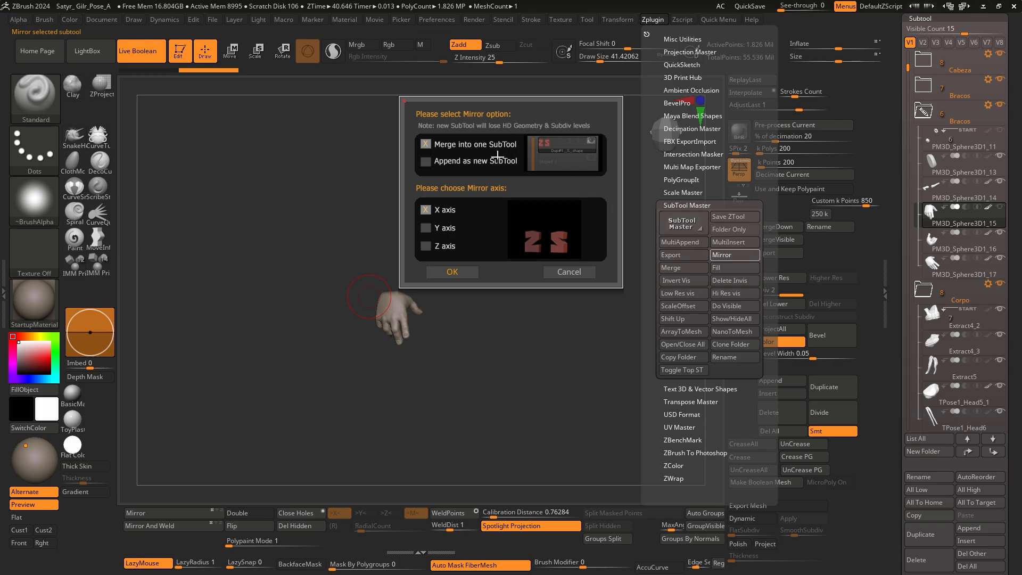
{"action": "left_click", "coordinate": [453, 272]}
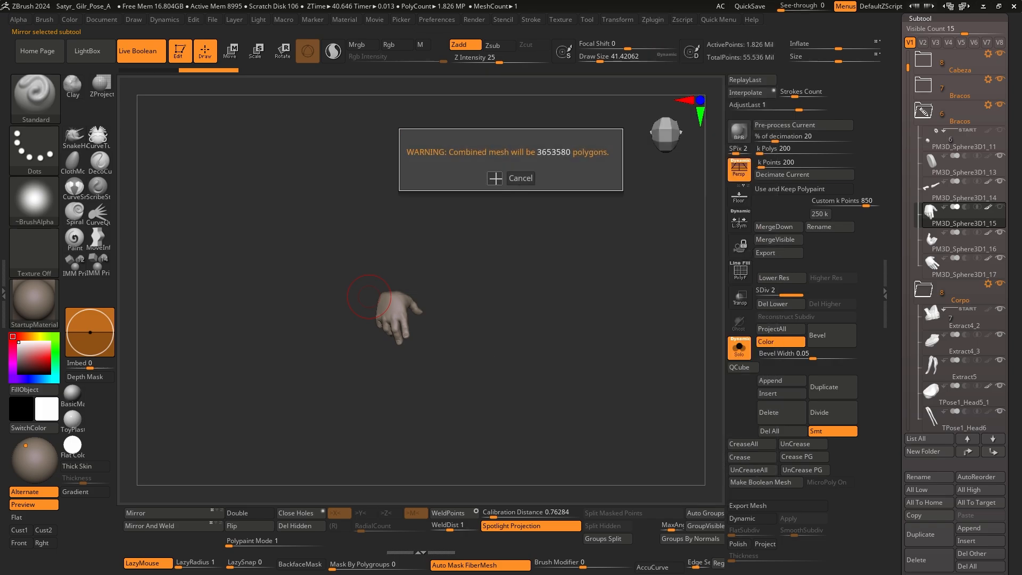
{"action": "left_click", "coordinate": [495, 179]}
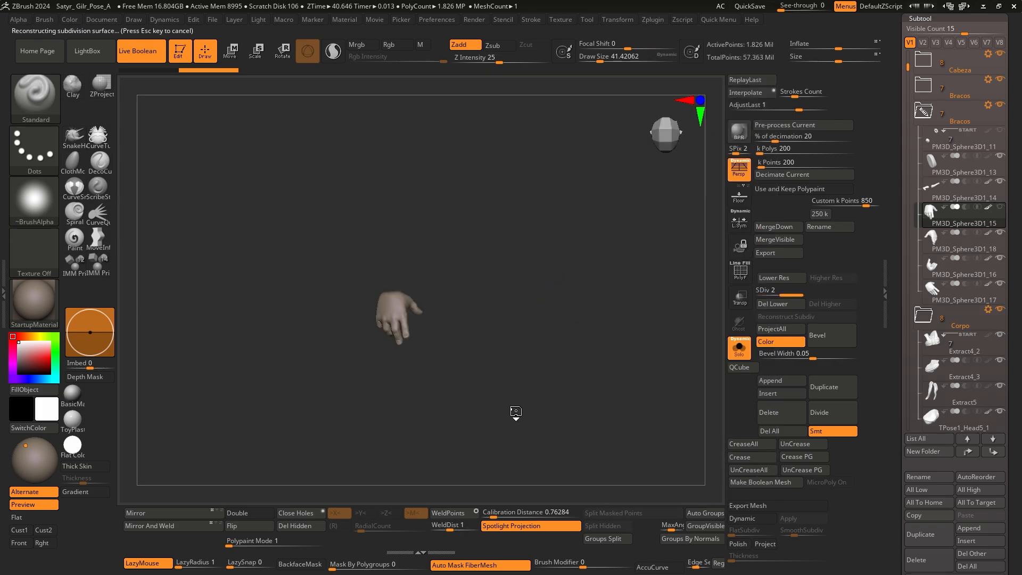
Check the mirrored hands' topology with the polyframe and step them down to subdivision level 1
{"action": "right_click_drag", "start_coordinate": [424, 306], "coordinate": [536, 335]}
{"action": "right_click_drag", "start_coordinate": [602, 298], "coordinate": [388, 339], "text": "alt"}
{"action": "mouse_move", "coordinate": [388, 339]}
{"action": "right_mouse_down"}
{"action": "mouse_move", "coordinate": [481, 253]}
{"action": "mouse_move", "coordinate": [592, 210]}
{"action": "mouse_move", "coordinate": [654, 350]}
{"action": "right_mouse_up"}
{"action": "key", "text": "shift+f"}
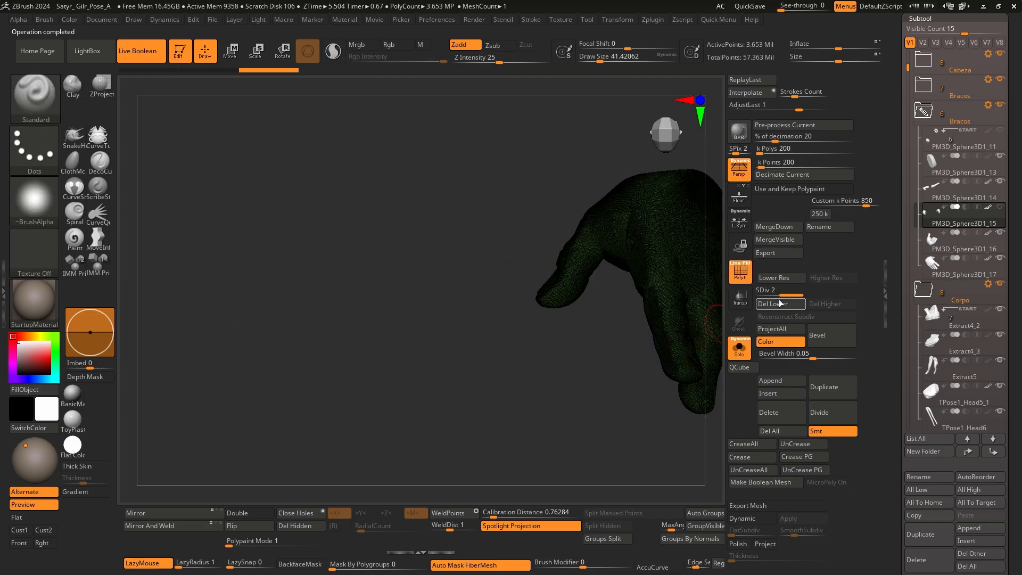
{"action": "key", "text": "shift+d"}
{"action": "key", "text": "f"}
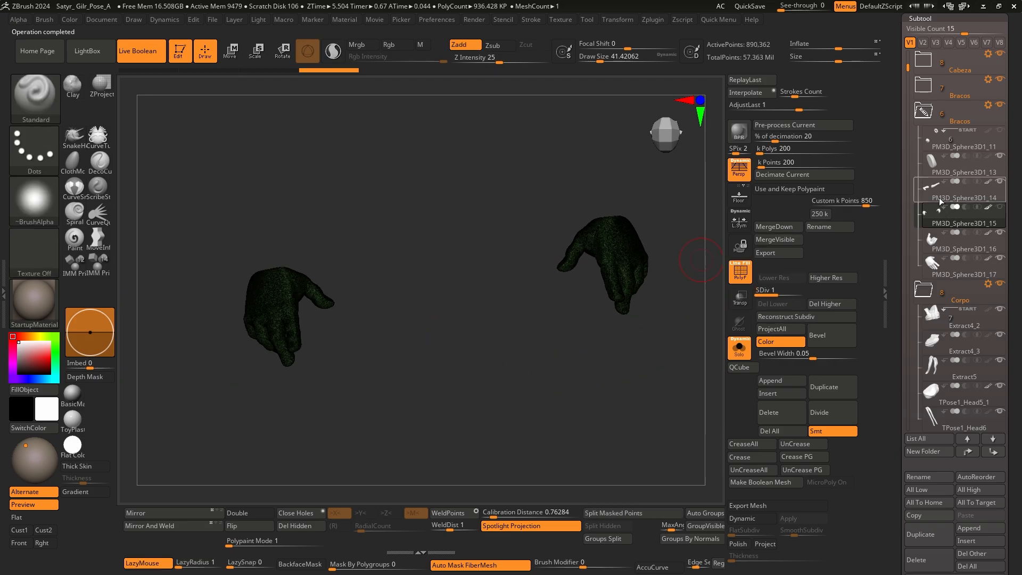
Select the PM3D_Sphere3D1_11 subtool and examine its parts with and without the polyframe
{"action": "left_click", "coordinate": [936, 135]}
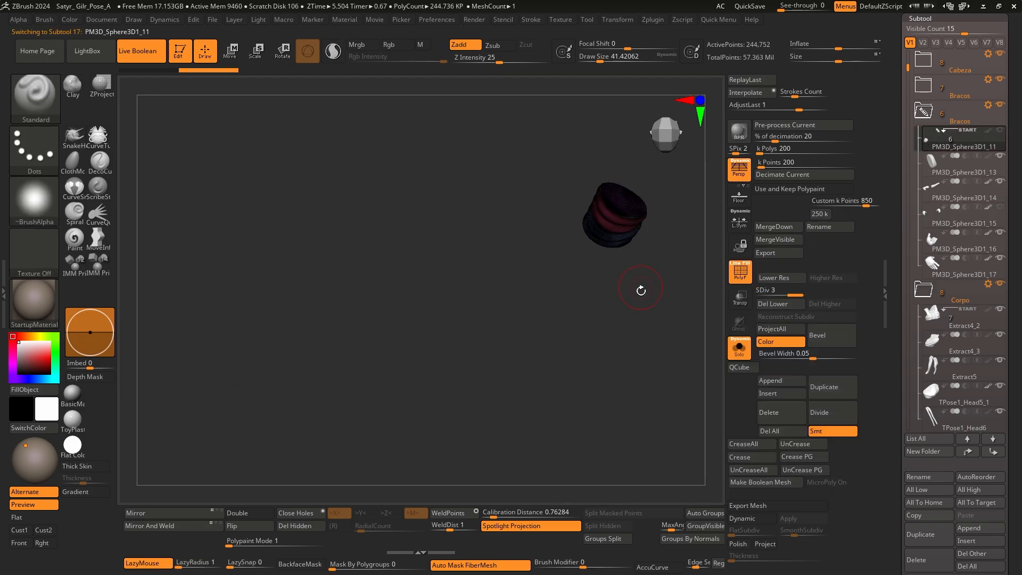
{"action": "left_click_drag", "start_coordinate": [669, 306], "coordinate": [454, 190]}
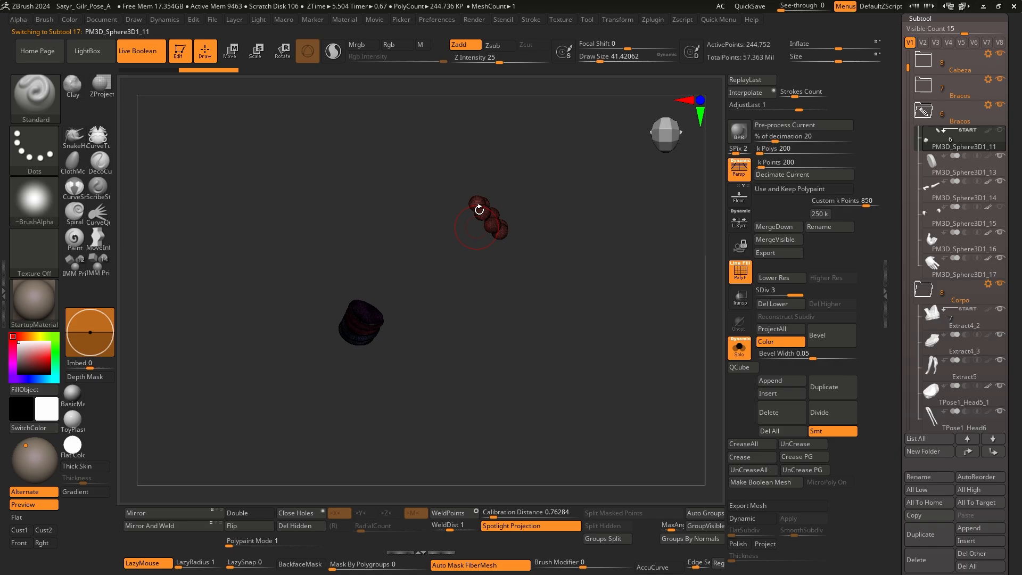
{"action": "mouse_move", "coordinate": [478, 255]}
{"action": "right_mouse_down", "text": "ctrl"}
{"action": "mouse_move", "coordinate": [516, 256]}
{"action": "mouse_move", "coordinate": [463, 270]}
{"action": "right_mouse_up", "text": "ctrl"}
{"action": "key", "text": "shift+f"}
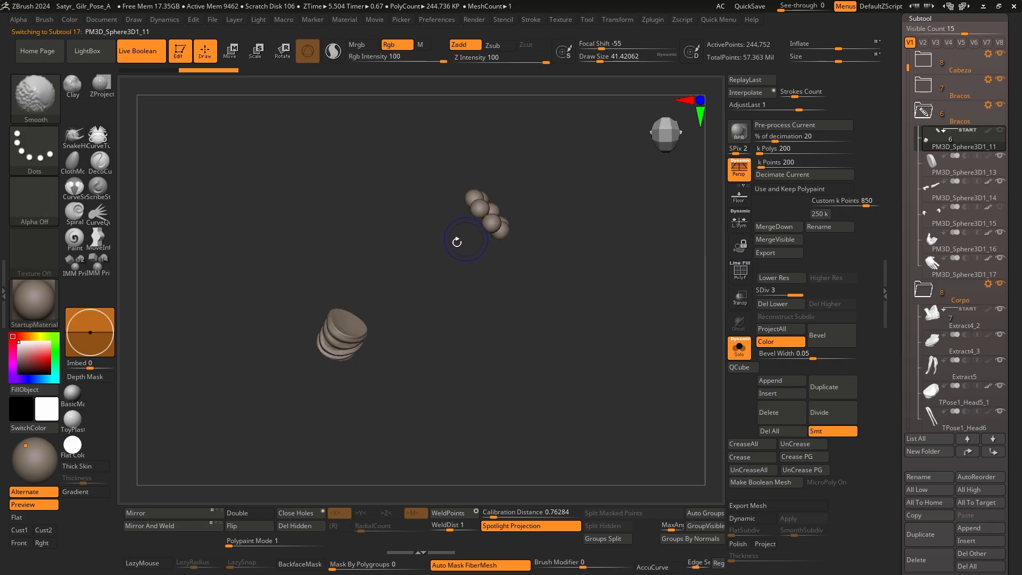
{"action": "key", "text": "shift+f"}
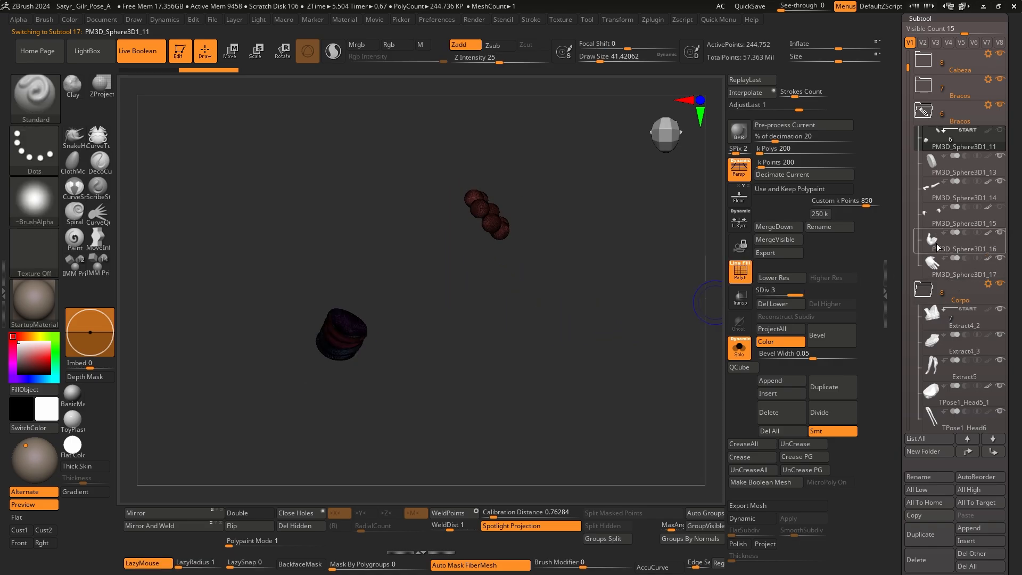
Return to the PM3D_Sphere3D1_15 hands subtool and compare both hands with and without the polyframe
{"action": "left_click", "coordinate": [943, 215]}
{"action": "left_click_drag", "start_coordinate": [449, 297], "coordinate": [621, 233]}
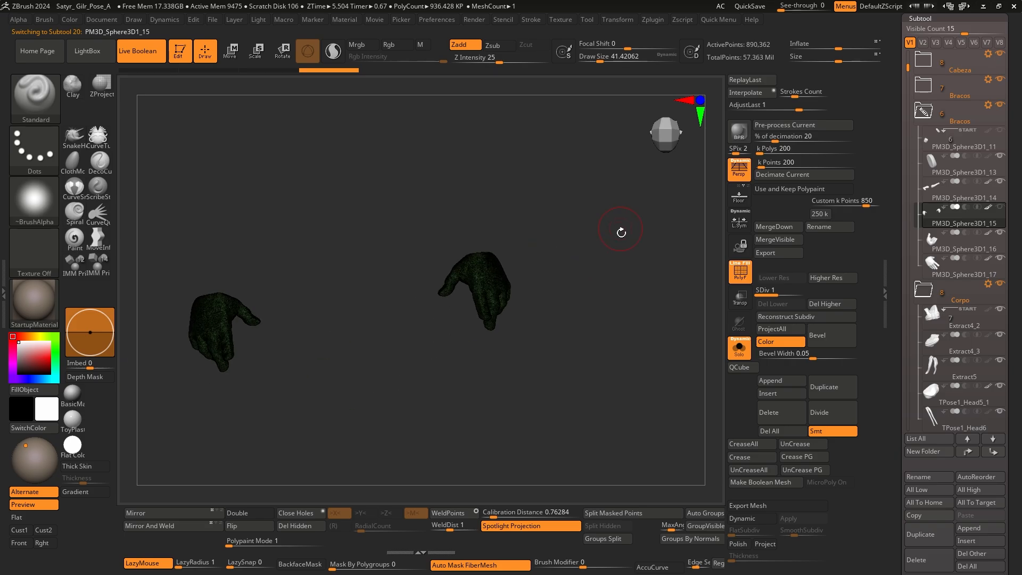
{"action": "key", "text": "shift+f"}
{"action": "key", "text": "shift+f"}
{"action": "right_click_drag", "start_coordinate": [438, 305], "coordinate": [547, 302], "text": "ctrl"}
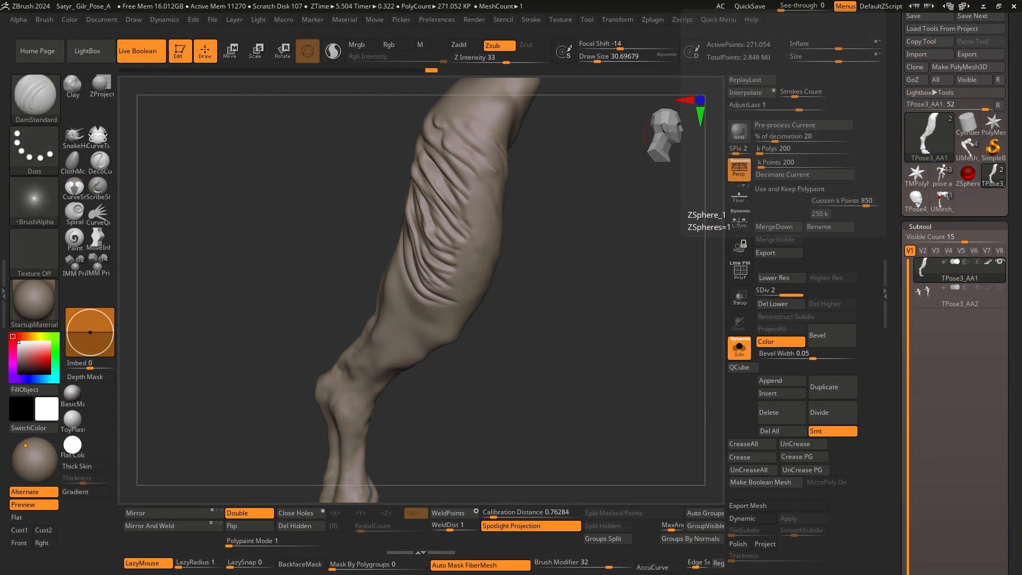
Examine the wrinkled thigh and lower leg of the TPose3_AA1 subtool from several angles
{"action": "left_click_drag", "start_coordinate": [648, 268], "coordinate": [655, 272]}
{"action": "right_click_drag", "start_coordinate": [623, 302], "coordinate": [579, 295]}
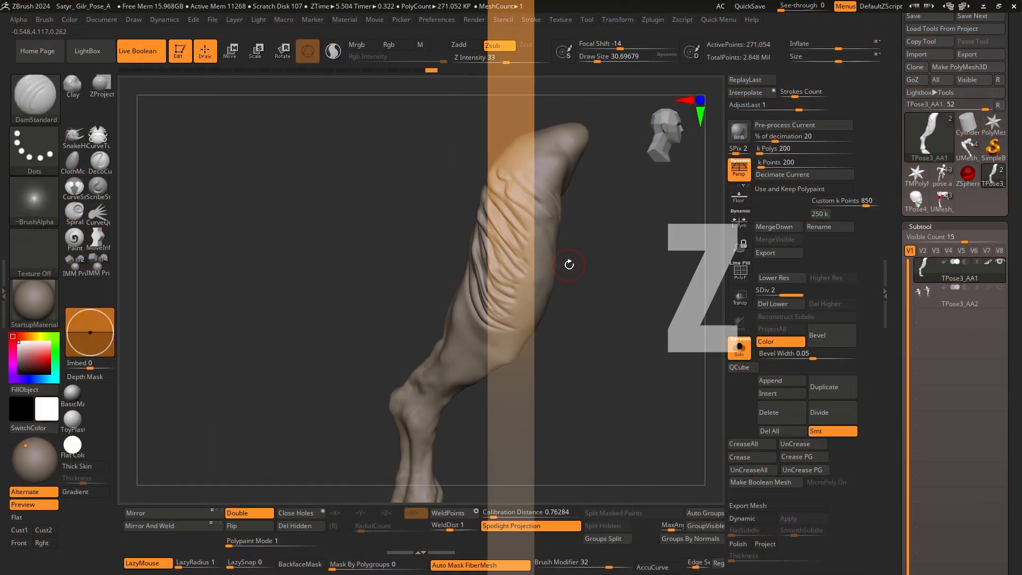
{"action": "right_click_drag", "start_coordinate": [502, 267], "coordinate": [551, 261]}
{"action": "right_click_drag", "start_coordinate": [504, 213], "coordinate": [558, 317]}
{"action": "right_click_drag", "start_coordinate": [532, 425], "coordinate": [542, 324], "text": "alt"}
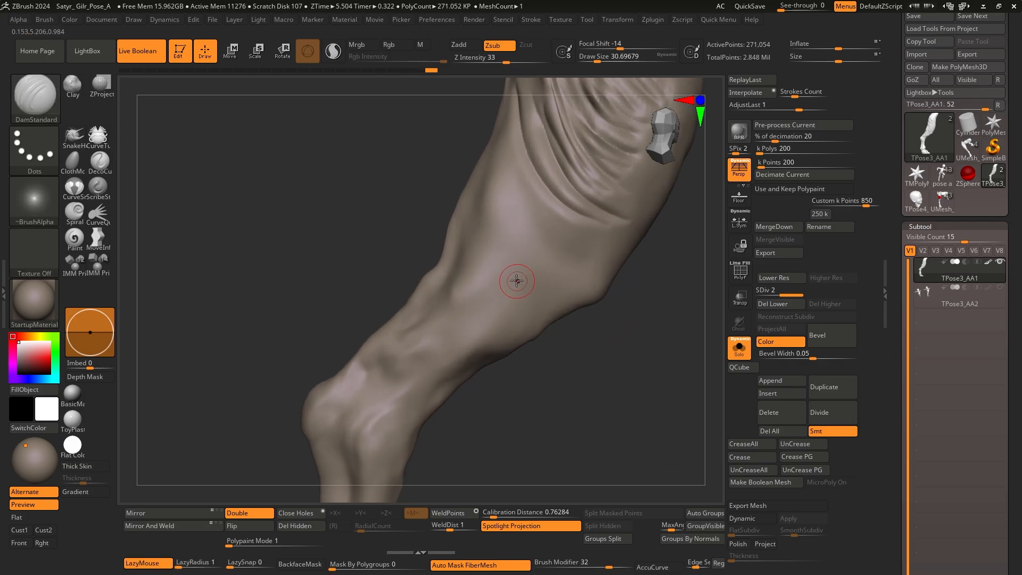
Switch to the ClayBuildup brush and smooth the surface of the lower leg above the ankle
{"action": "key", "text": "shift"}
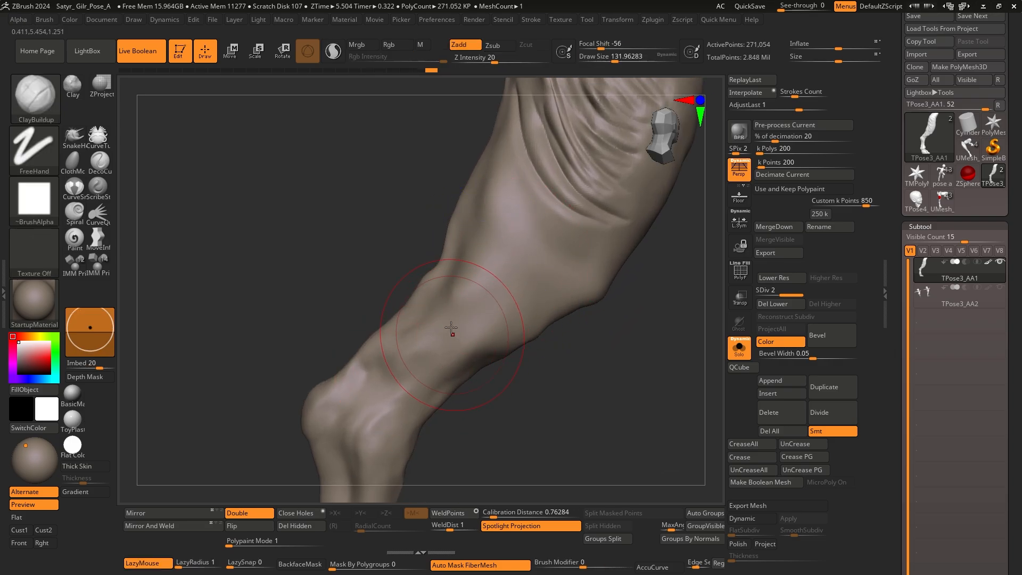
{"action": "key", "text": "shift"}
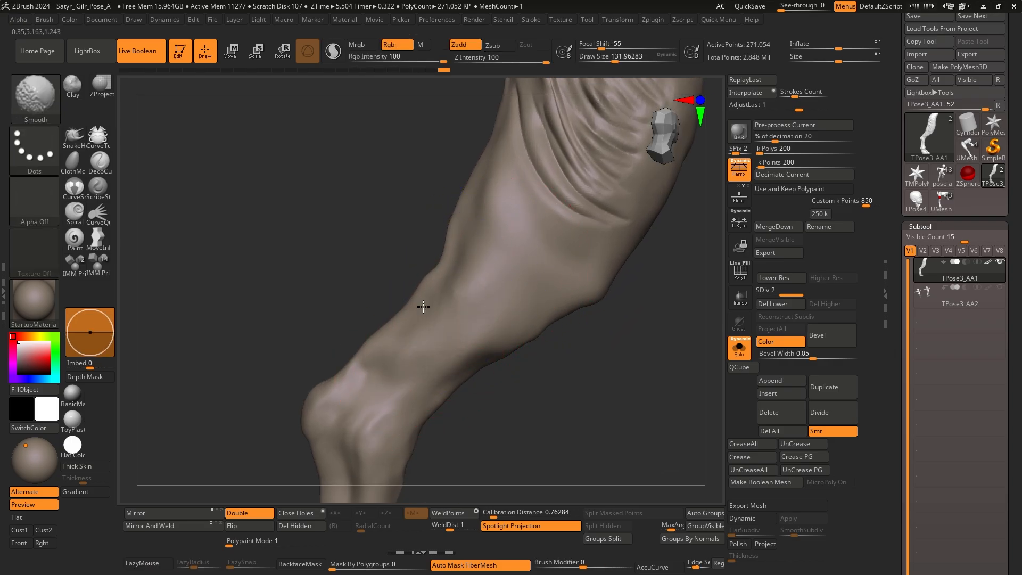
{"action": "right_click_drag", "start_coordinate": [423, 307], "coordinate": [489, 321]}
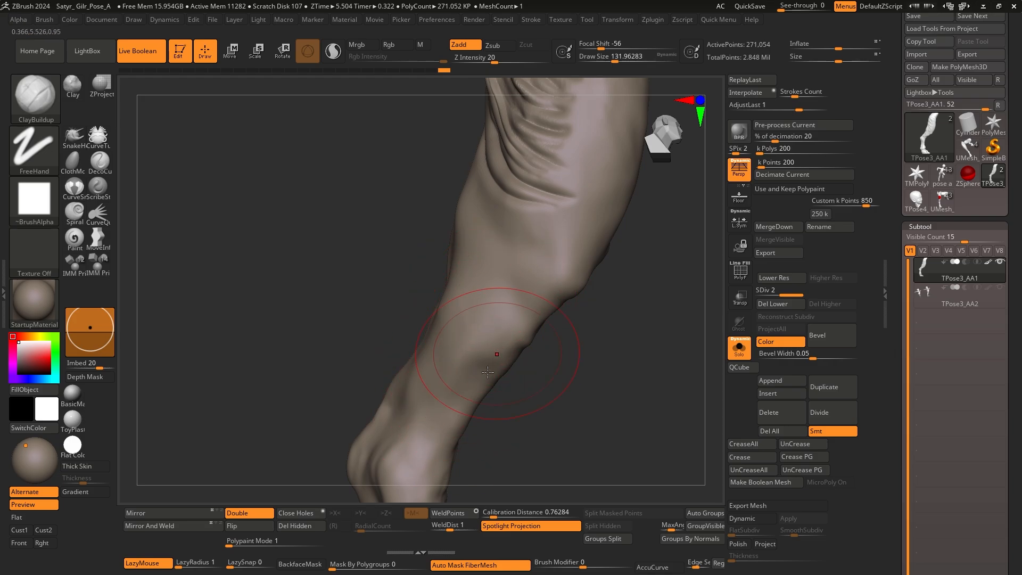
{"action": "right_click_drag", "start_coordinate": [410, 360], "coordinate": [488, 321]}
{"action": "key", "text": "ctrl"}
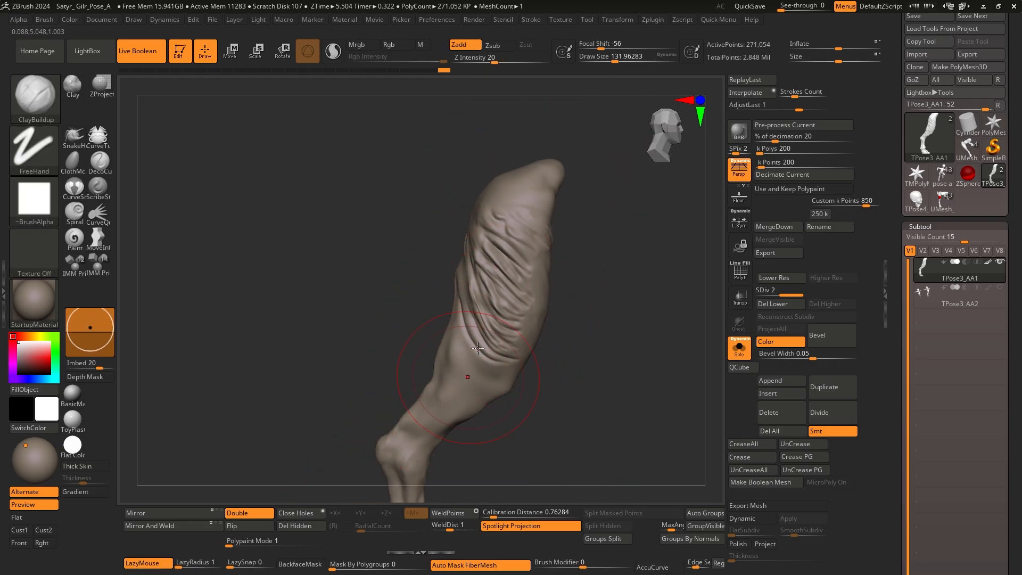
Inspect the leg's wrinkles and smooth areas up close, checking its topology with the polyframe
{"action": "right_click_drag", "start_coordinate": [468, 377], "coordinate": [460, 255], "text": "alt"}
{"action": "right_click_drag", "start_coordinate": [451, 305], "coordinate": [481, 350], "text": "ctrl"}
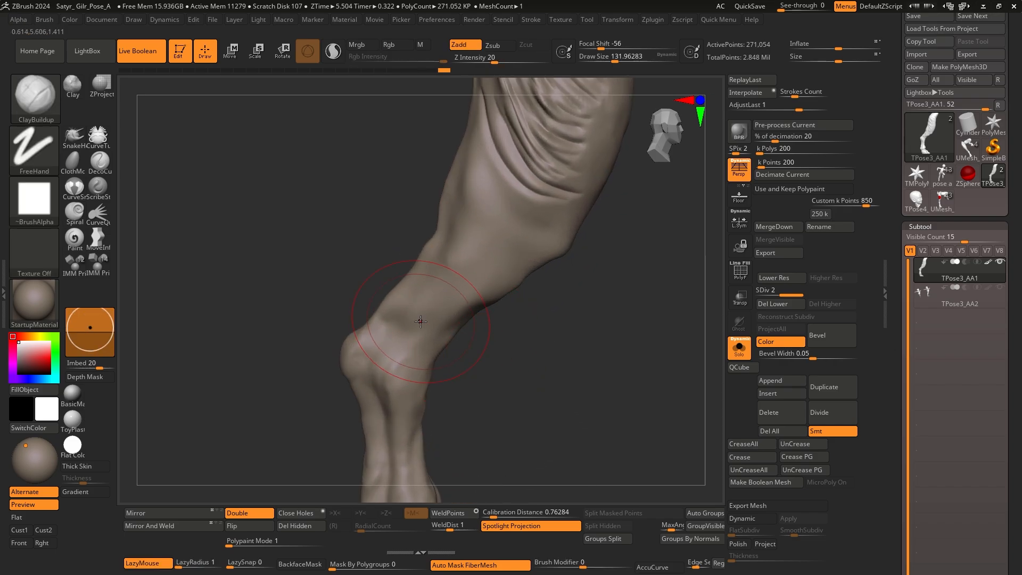
{"action": "right_click_drag", "start_coordinate": [551, 198], "coordinate": [482, 311], "text": "alt"}
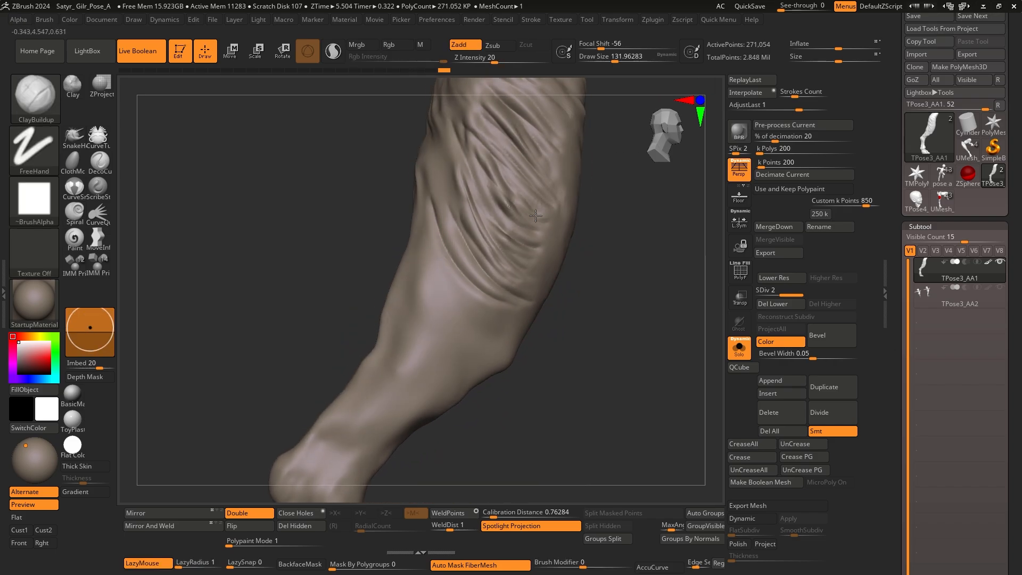
{"action": "right_click_drag", "start_coordinate": [512, 239], "coordinate": [498, 225]}
{"action": "mouse_move", "coordinate": [537, 293]}
{"action": "right_mouse_down"}
{"action": "mouse_move", "coordinate": [474, 293]}
{"action": "mouse_move", "coordinate": [541, 302]}
{"action": "mouse_move", "coordinate": [504, 285]}
{"action": "mouse_move", "coordinate": [529, 317]}
{"action": "right_mouse_up"}
{"action": "key", "text": "shift+f"}
{"action": "key", "text": "shift+f"}
{"action": "mouse_move", "coordinate": [566, 380]}
{"action": "right_mouse_down", "text": "ctrl"}
{"action": "mouse_move", "coordinate": [532, 324]}
{"action": "mouse_move", "coordinate": [601, 328]}
{"action": "right_mouse_up", "text": "ctrl"}
{"action": "mouse_move", "coordinate": [574, 193]}
{"action": "right_mouse_down"}
{"action": "mouse_move", "coordinate": [588, 216]}
{"action": "mouse_move", "coordinate": [551, 205]}
{"action": "mouse_move", "coordinate": [532, 282]}
{"action": "mouse_move", "coordinate": [557, 273]}
{"action": "right_mouse_up"}
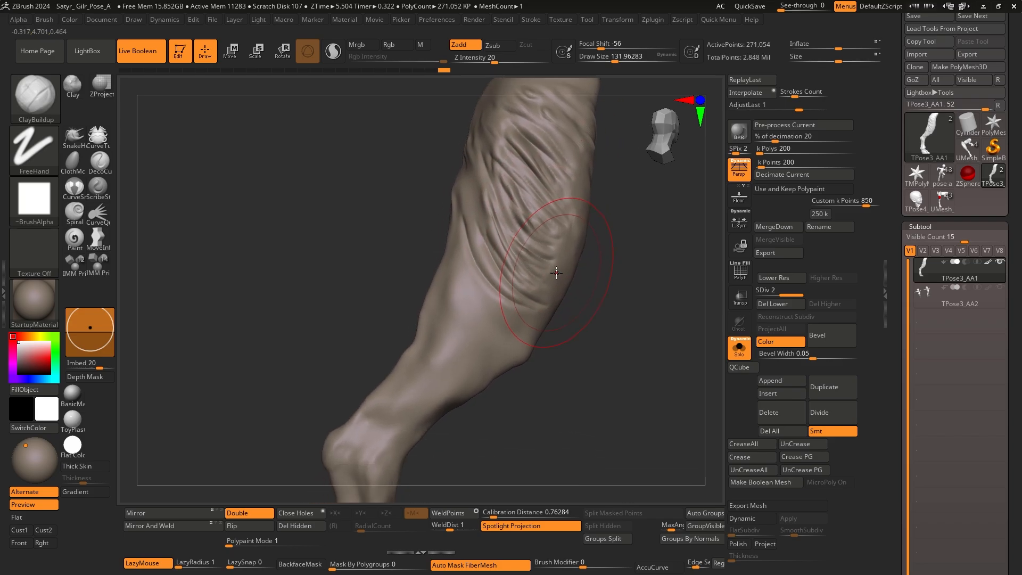
Delete the leg's lower subdivision levels, keeping only the current high-resolution mesh
{"action": "key", "text": "shift+d"}
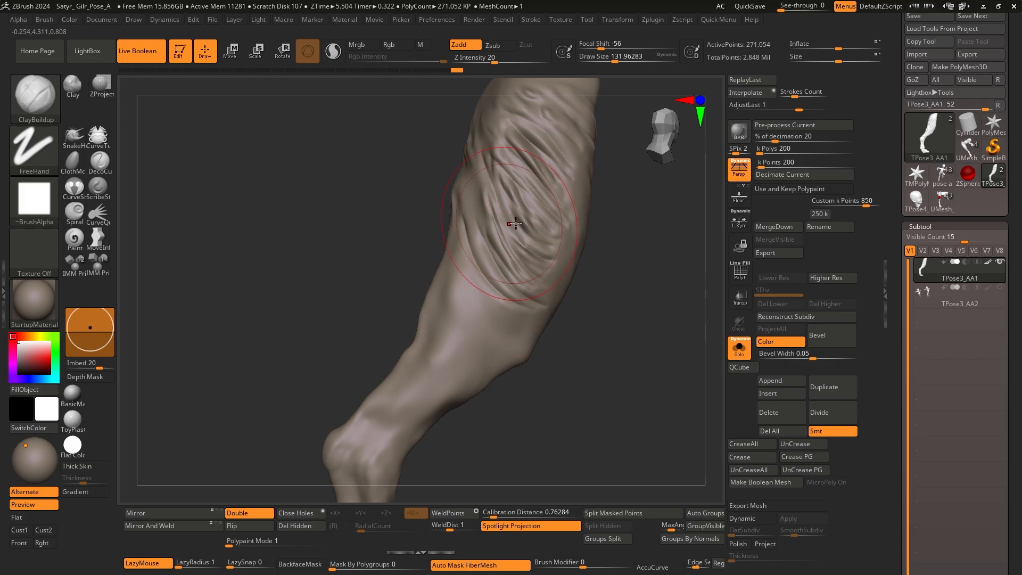
{"action": "right_click_drag", "start_coordinate": [534, 351], "coordinate": [476, 266], "text": "alt"}
{"action": "right_click_drag", "start_coordinate": [476, 266], "coordinate": [452, 300], "text": "alt"}
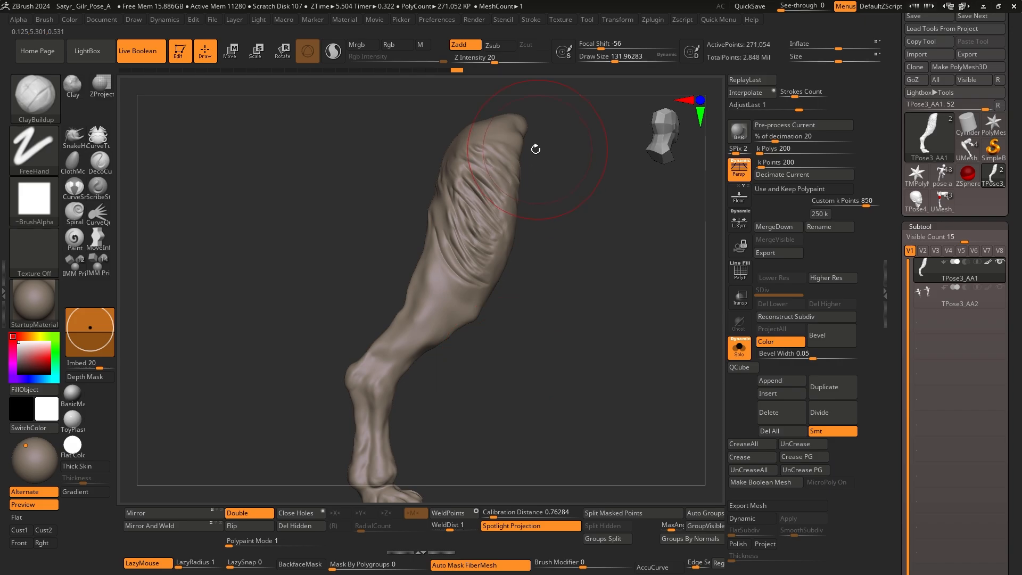
Set red as the current color and choose the Paint brush for marking the wrinkled thigh
{"action": "key", "text": "s"}
{"action": "left_click_drag", "start_coordinate": [563, 221], "coordinate": [551, 219]}
{"action": "key", "text": "s"}
{"action": "mouse_move", "coordinate": [495, 186]}
{"action": "left_mouse_down"}
{"action": "mouse_move", "coordinate": [474, 172]}
{"action": "mouse_move", "coordinate": [455, 243]}
{"action": "mouse_move", "coordinate": [494, 173]}
{"action": "mouse_move", "coordinate": [485, 150]}
{"action": "mouse_move", "coordinate": [468, 160]}
{"action": "mouse_move", "coordinate": [490, 229]}
{"action": "mouse_move", "coordinate": [480, 266]}
{"action": "left_mouse_up"}
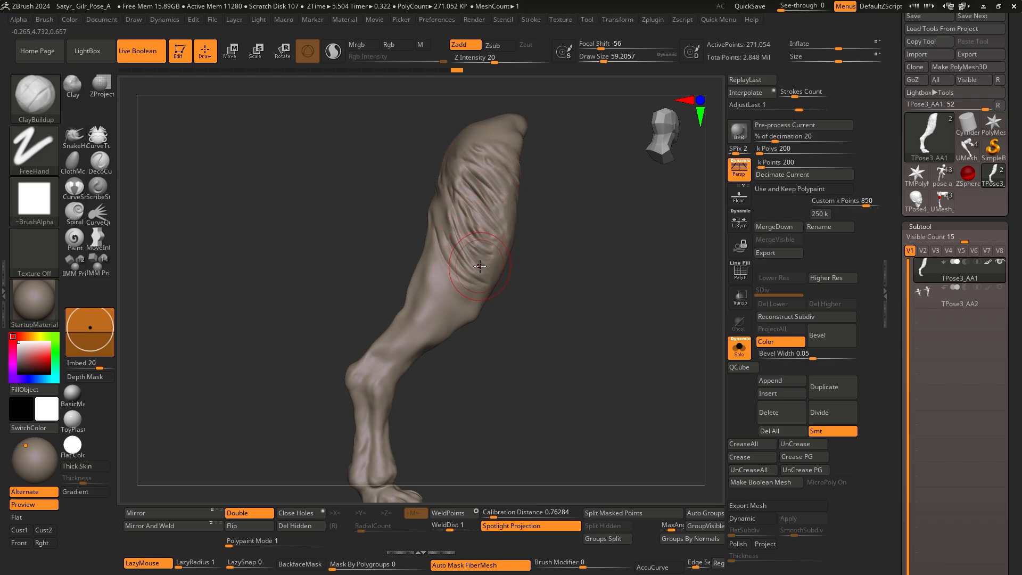
{"action": "left_click", "coordinate": [51, 357]}
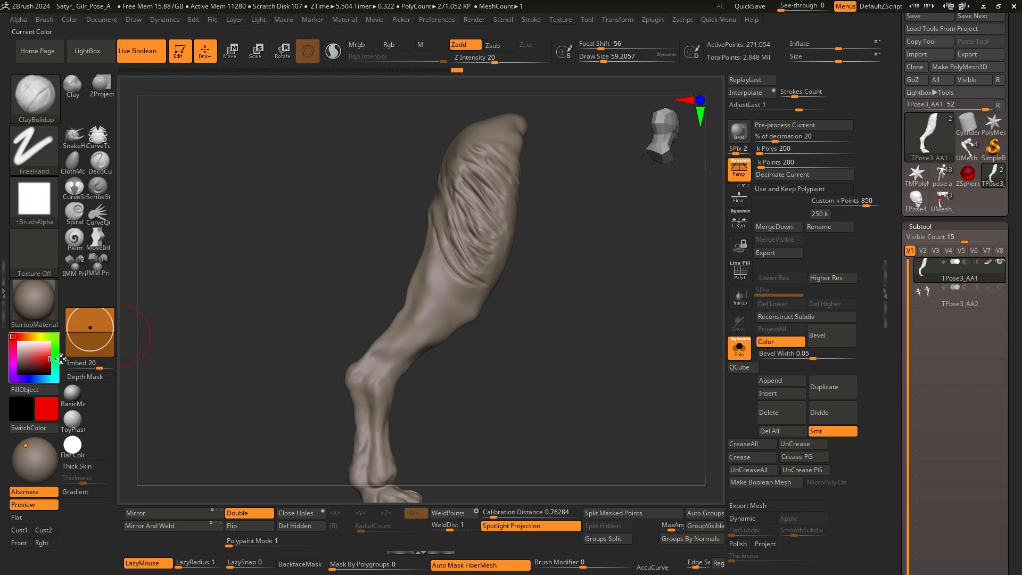
{"action": "key", "text": "s"}
{"action": "left_click_drag", "start_coordinate": [538, 229], "coordinate": [535, 229]}
{"action": "mouse_move", "coordinate": [479, 210]}
{"action": "left_mouse_down"}
{"action": "mouse_move", "coordinate": [488, 195]}
{"action": "mouse_move", "coordinate": [477, 138]}
{"action": "mouse_move", "coordinate": [506, 133]}
{"action": "mouse_move", "coordinate": [486, 222]}
{"action": "mouse_move", "coordinate": [472, 175]}
{"action": "mouse_move", "coordinate": [445, 218]}
{"action": "mouse_move", "coordinate": [458, 261]}
{"action": "mouse_move", "coordinate": [515, 273]}
{"action": "mouse_move", "coordinate": [471, 208]}
{"action": "mouse_move", "coordinate": [419, 245]}
{"action": "mouse_move", "coordinate": [426, 266]}
{"action": "left_mouse_up"}
{"action": "left_click", "coordinate": [74, 237]}
Paint the wrinkled thigh area red and enlarge the Paint brush's draw size to about 90
{"action": "mouse_move", "coordinate": [373, 261]}
{"action": "left_mouse_down"}
{"action": "mouse_move", "coordinate": [447, 256]}
{"action": "mouse_move", "coordinate": [395, 237]}
{"action": "mouse_move", "coordinate": [428, 114]}
{"action": "left_mouse_up"}
{"action": "mouse_move", "coordinate": [358, 190]}
{"action": "left_mouse_down"}
{"action": "mouse_move", "coordinate": [392, 240]}
{"action": "mouse_move", "coordinate": [368, 221]}
{"action": "mouse_move", "coordinate": [373, 178]}
{"action": "left_mouse_up"}
{"action": "mouse_move", "coordinate": [340, 238]}
{"action": "left_mouse_down"}
{"action": "mouse_move", "coordinate": [373, 242]}
{"action": "mouse_move", "coordinate": [331, 261]}
{"action": "mouse_move", "coordinate": [340, 173]}
{"action": "mouse_move", "coordinate": [306, 178]}
{"action": "mouse_move", "coordinate": [325, 187]}
{"action": "left_mouse_up"}
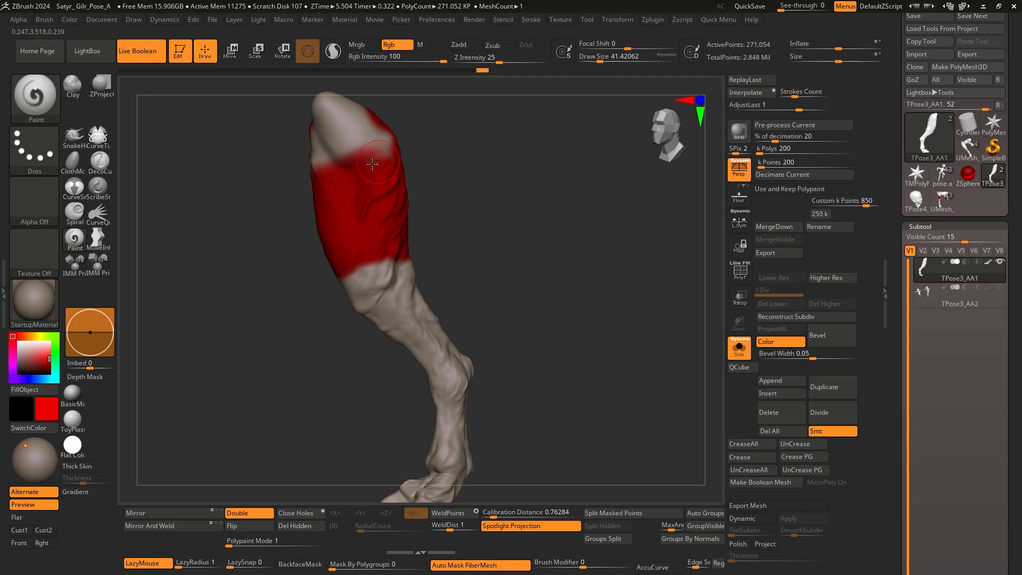
{"action": "mouse_move", "coordinate": [373, 164]}
{"action": "left_mouse_down"}
{"action": "mouse_move", "coordinate": [333, 141]}
{"action": "mouse_move", "coordinate": [341, 152]}
{"action": "left_mouse_up"}
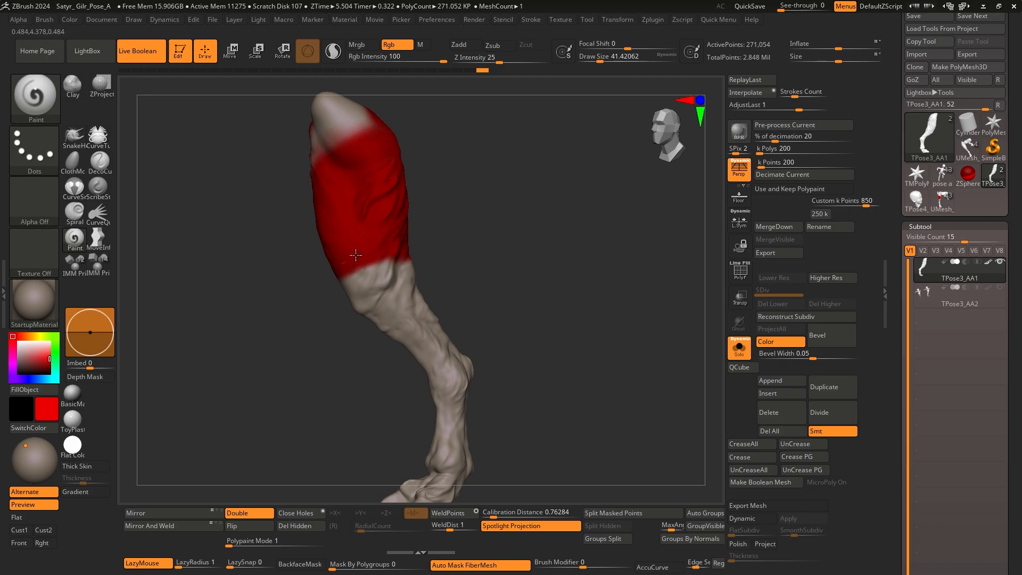
{"action": "mouse_move", "coordinate": [299, 326]}
{"action": "left_mouse_down"}
{"action": "mouse_move", "coordinate": [378, 276]}
{"action": "mouse_move", "coordinate": [308, 281]}
{"action": "left_mouse_up"}
{"action": "right_click_drag", "start_coordinate": [317, 290], "coordinate": [309, 267]}
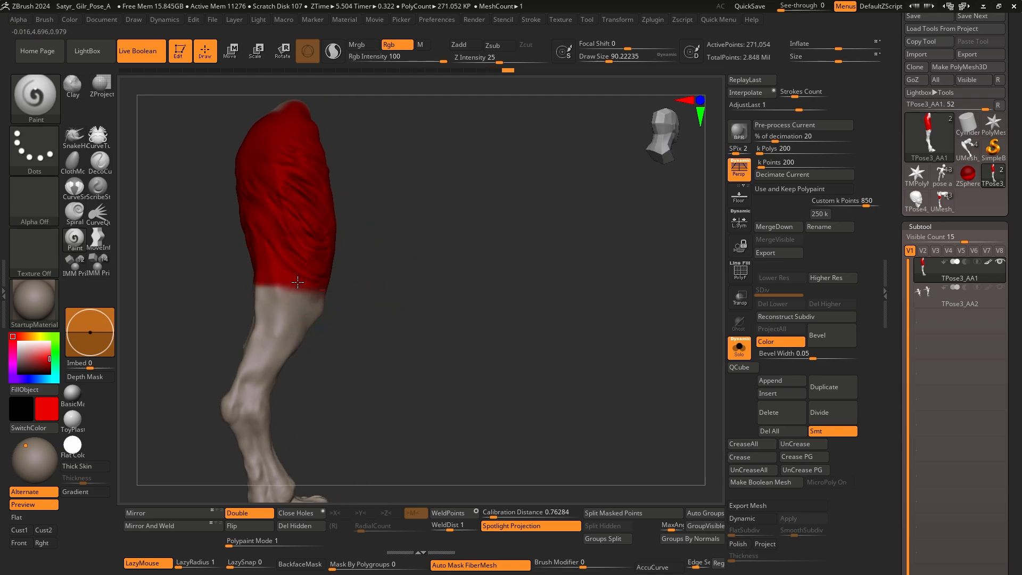
Extend the red paint around all sides of the leg down to the end of the wrinkles
{"action": "right_click_drag", "start_coordinate": [250, 303], "coordinate": [198, 281]}
{"action": "right_click_drag", "start_coordinate": [236, 270], "coordinate": [204, 271]}
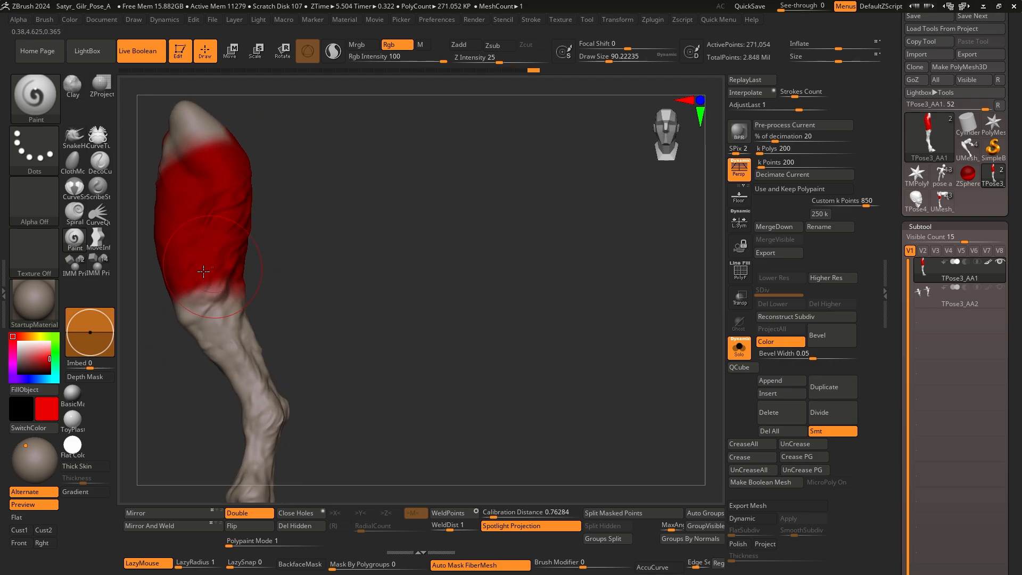
{"action": "right_click_drag", "start_coordinate": [248, 247], "coordinate": [424, 242]}
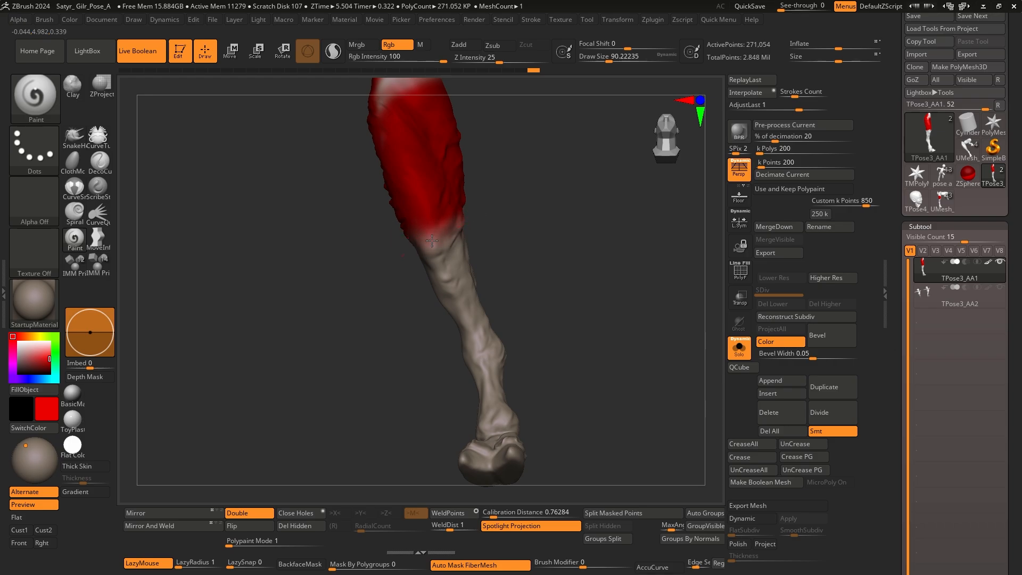
{"action": "right_click_drag", "start_coordinate": [454, 266], "coordinate": [447, 227]}
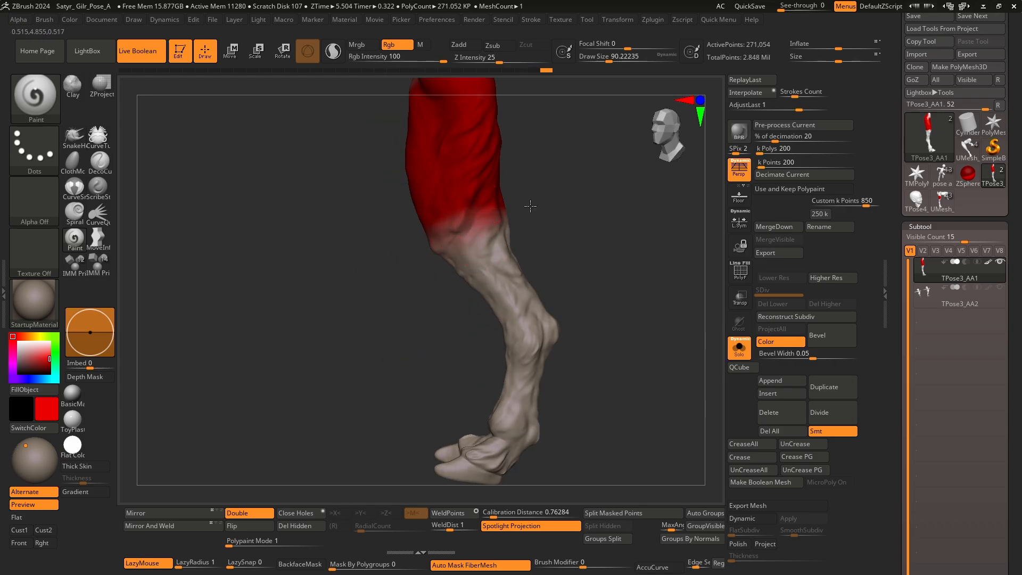
{"action": "right_click_drag", "start_coordinate": [432, 319], "coordinate": [484, 273]}
{"action": "right_click_drag", "start_coordinate": [529, 218], "coordinate": [521, 190]}
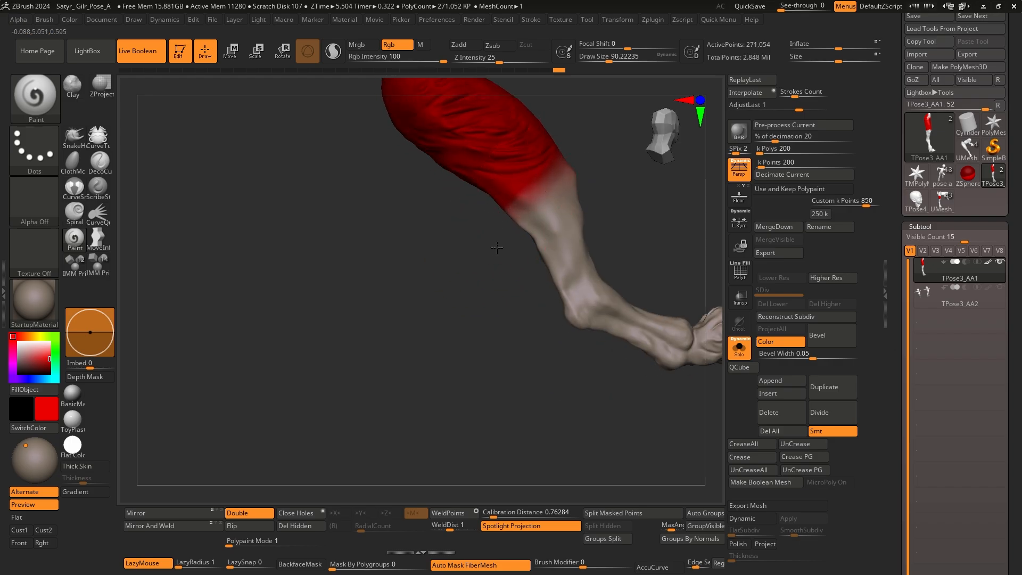
Smooth the lower border of the red paint so it fades into the unpainted leg
{"action": "key", "text": "shift"}
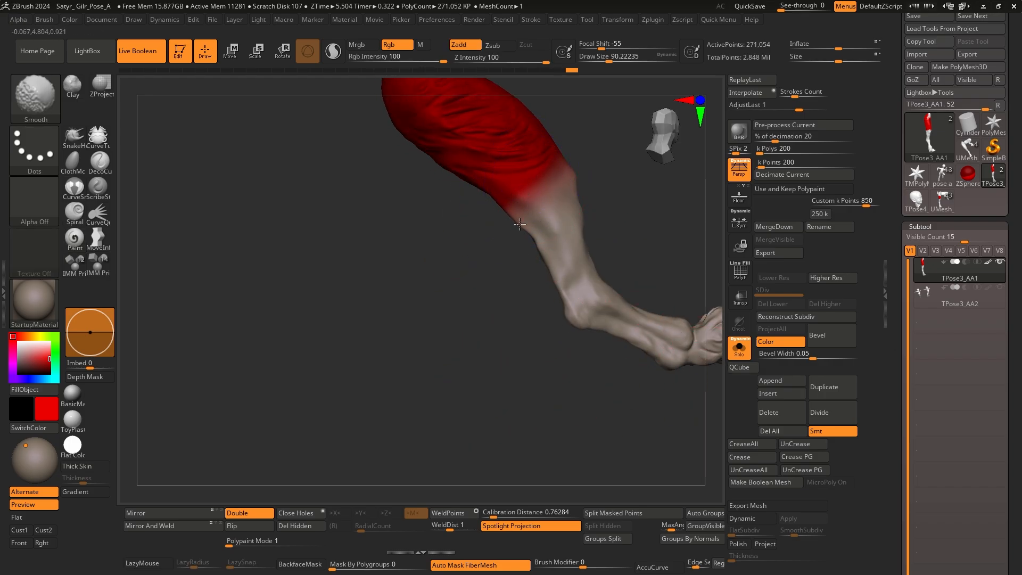
{"action": "right_click_drag", "start_coordinate": [520, 224], "coordinate": [535, 223], "text": "shift"}
{"action": "mouse_move", "coordinate": [523, 181]}
{"action": "right_mouse_down"}
{"action": "mouse_move", "coordinate": [532, 179]}
{"action": "mouse_move", "coordinate": [501, 261]}
{"action": "mouse_move", "coordinate": [554, 290]}
{"action": "right_mouse_up"}
Duplicate the painted leg subtool, select the copy and hide the original TPose3_AA1
{"action": "left_click", "coordinate": [819, 392]}
{"action": "left_click", "coordinate": [936, 300]}
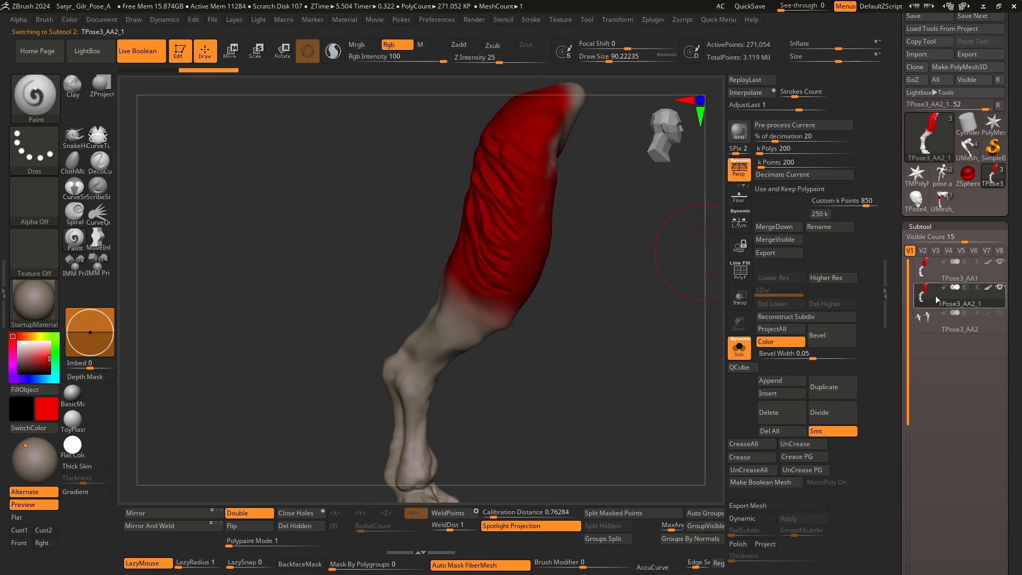
{"action": "key", "text": "shift+f"}
{"action": "mouse_move", "coordinate": [533, 307]}
{"action": "right_mouse_down"}
{"action": "mouse_move", "coordinate": [521, 262]}
{"action": "mouse_move", "coordinate": [597, 269]}
{"action": "right_mouse_up"}
{"action": "key", "text": "shift+f"}
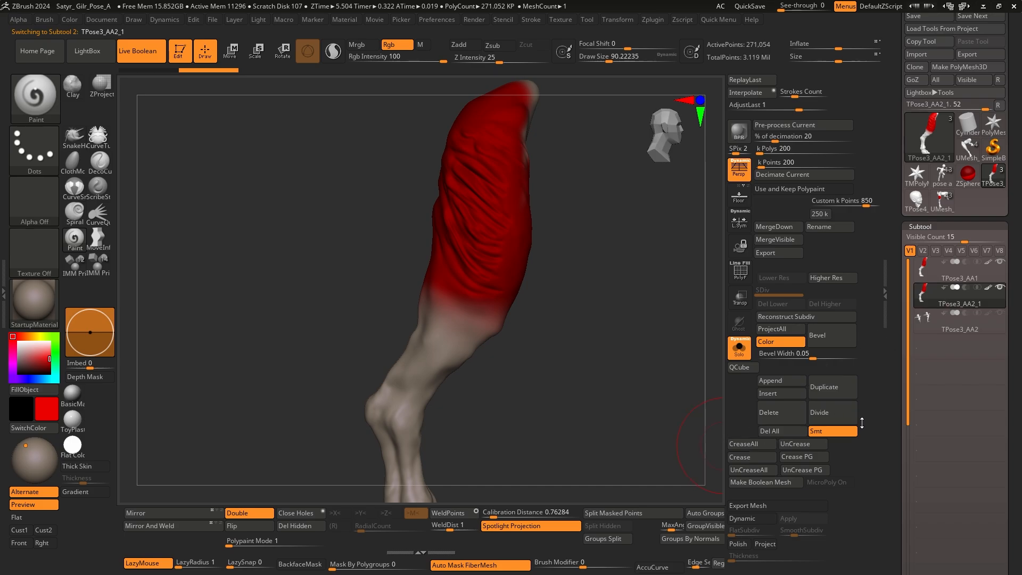
{"action": "left_click", "coordinate": [1000, 262]}
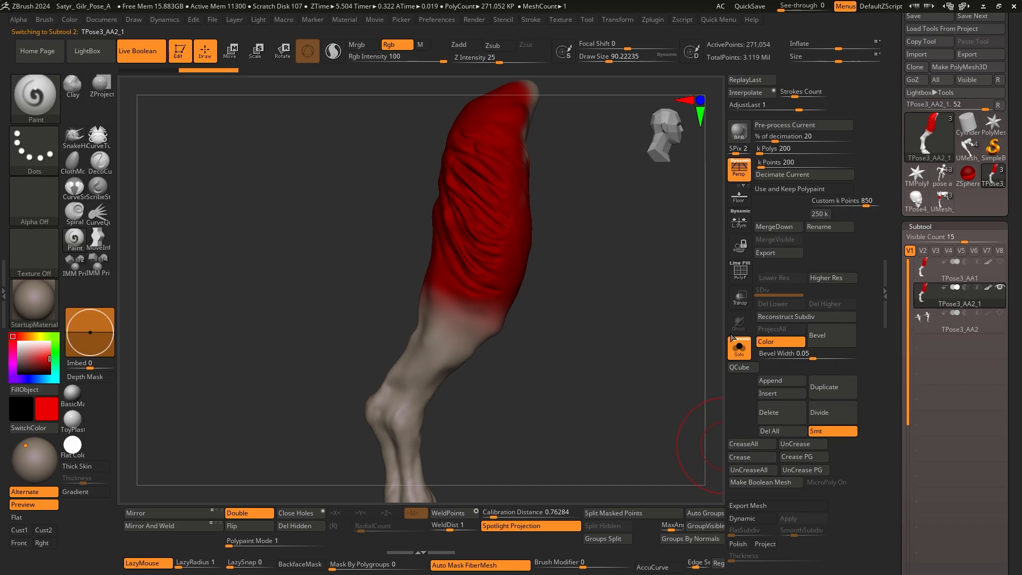
Open the Geometry settings of the leg copy and collapse Proxy Pose so the ZRemesher options are accessible
{"action": "right_click_drag", "start_coordinate": [567, 279], "coordinate": [591, 278], "text": "ctrl"}
{"action": "mouse_move", "coordinate": [916, 427]}
{"action": "left_mouse_down"}
{"action": "mouse_move", "coordinate": [904, 306]}
{"action": "mouse_move", "coordinate": [927, 328]}
{"action": "left_mouse_up"}
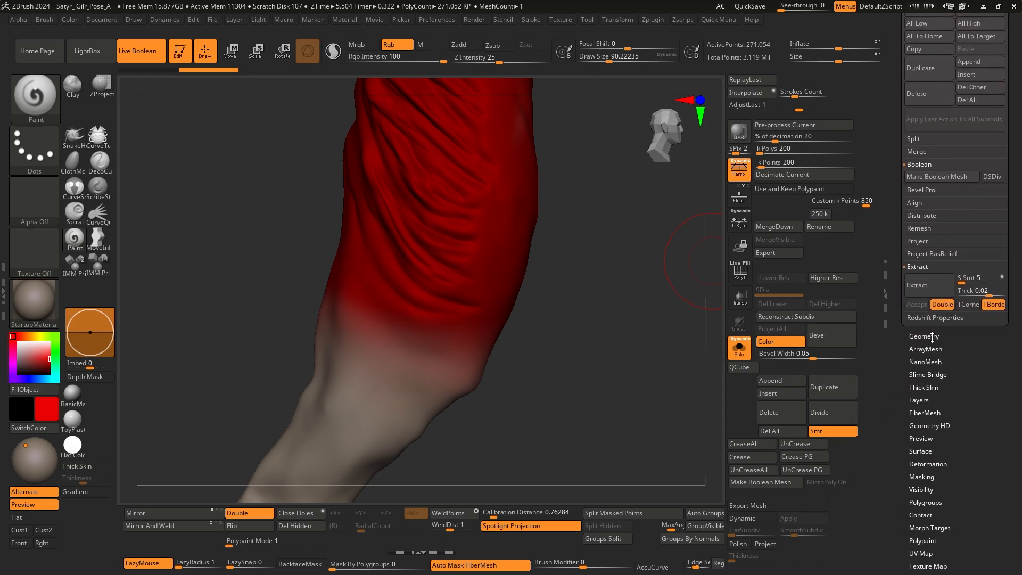
{"action": "left_click", "coordinate": [924, 336]}
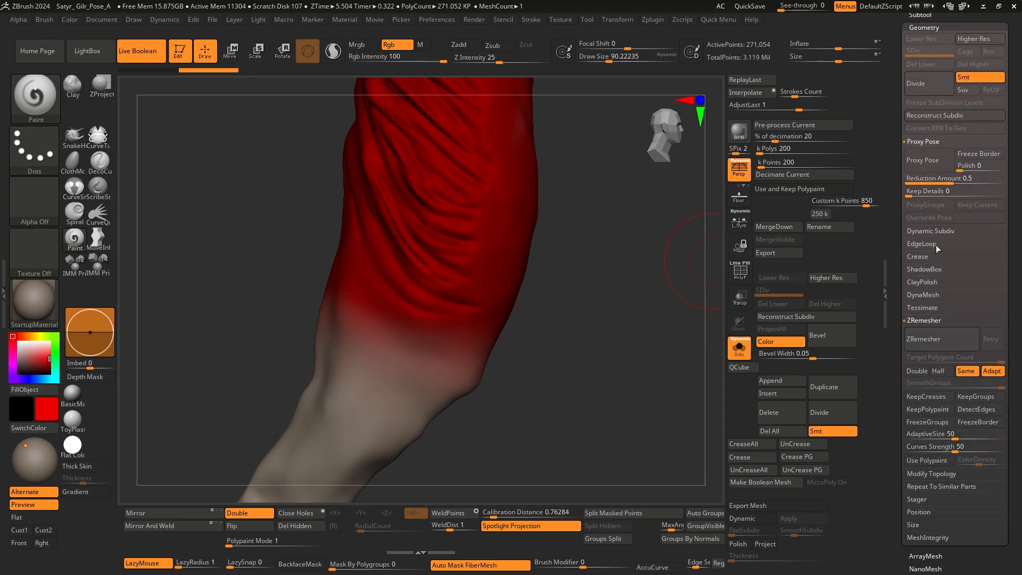
{"action": "left_click", "coordinate": [925, 141]}
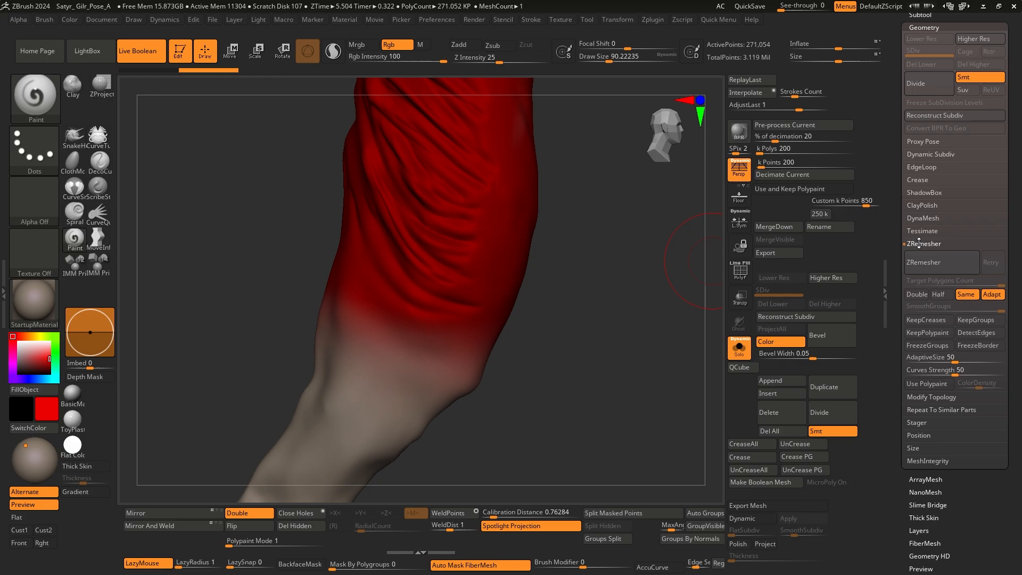
Turn on the polygon wireframe and examine the mesh density of the wrinkled thigh and lower leg
{"action": "mouse_move", "coordinate": [564, 296]}
{"action": "right_mouse_down", "text": "alt"}
{"action": "mouse_move", "coordinate": [623, 302]}
{"action": "mouse_move", "coordinate": [603, 326]}
{"action": "mouse_move", "coordinate": [577, 267]}
{"action": "mouse_move", "coordinate": [592, 229]}
{"action": "right_mouse_up", "text": "alt"}
{"action": "key", "text": "shift+f"}
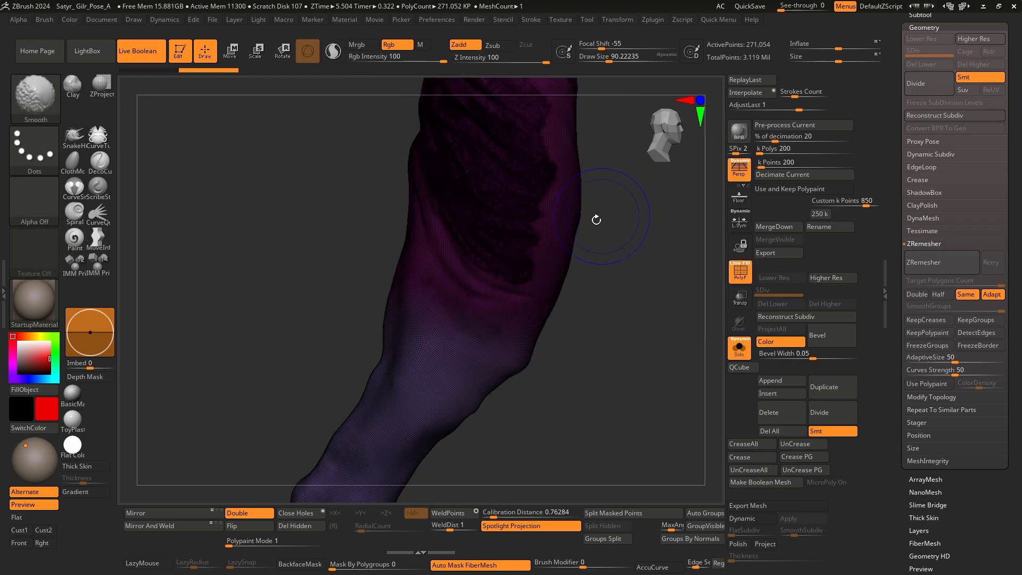
{"action": "key", "text": "shift+f"}
{"action": "left_click", "coordinate": [738, 269]}
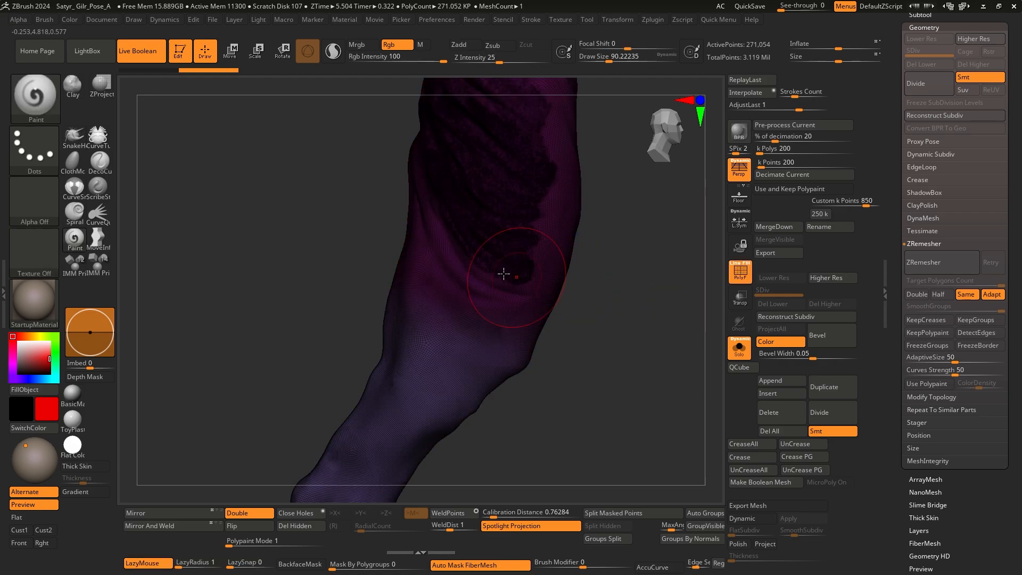
{"action": "mouse_move", "coordinate": [445, 274]}
{"action": "right_mouse_down", "text": "ctrl"}
{"action": "mouse_move", "coordinate": [589, 365]}
{"action": "mouse_move", "coordinate": [574, 245]}
{"action": "mouse_move", "coordinate": [536, 311]}
{"action": "mouse_move", "coordinate": [527, 293]}
{"action": "right_mouse_up", "text": "ctrl"}
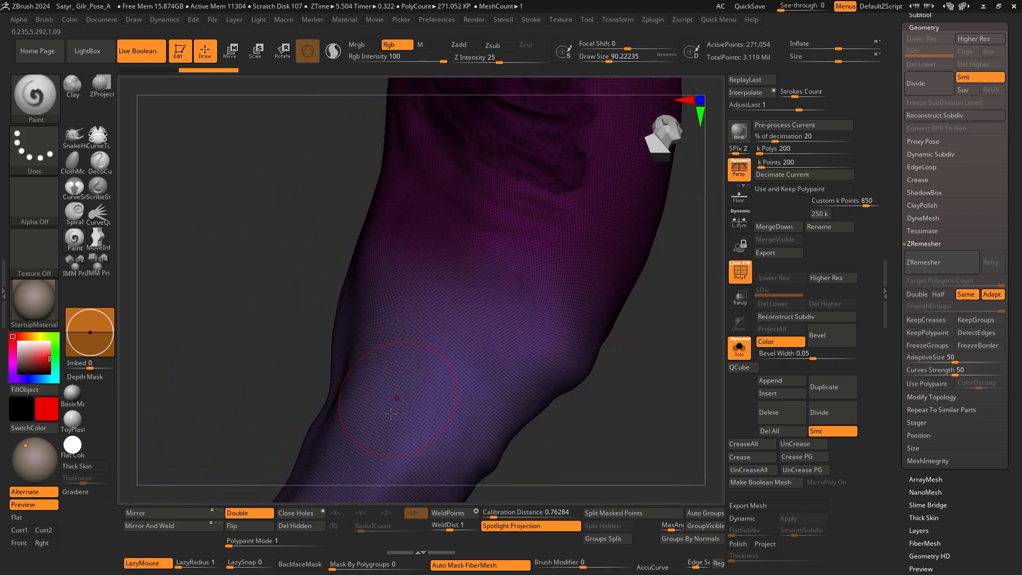
{"action": "mouse_move", "coordinate": [519, 247]}
{"action": "right_mouse_down"}
{"action": "mouse_move", "coordinate": [534, 358]}
{"action": "mouse_move", "coordinate": [468, 290]}
{"action": "mouse_move", "coordinate": [518, 293]}
{"action": "mouse_move", "coordinate": [491, 372]}
{"action": "mouse_move", "coordinate": [520, 372]}
{"action": "mouse_move", "coordinate": [516, 293]}
{"action": "mouse_move", "coordinate": [623, 360]}
{"action": "right_mouse_up"}
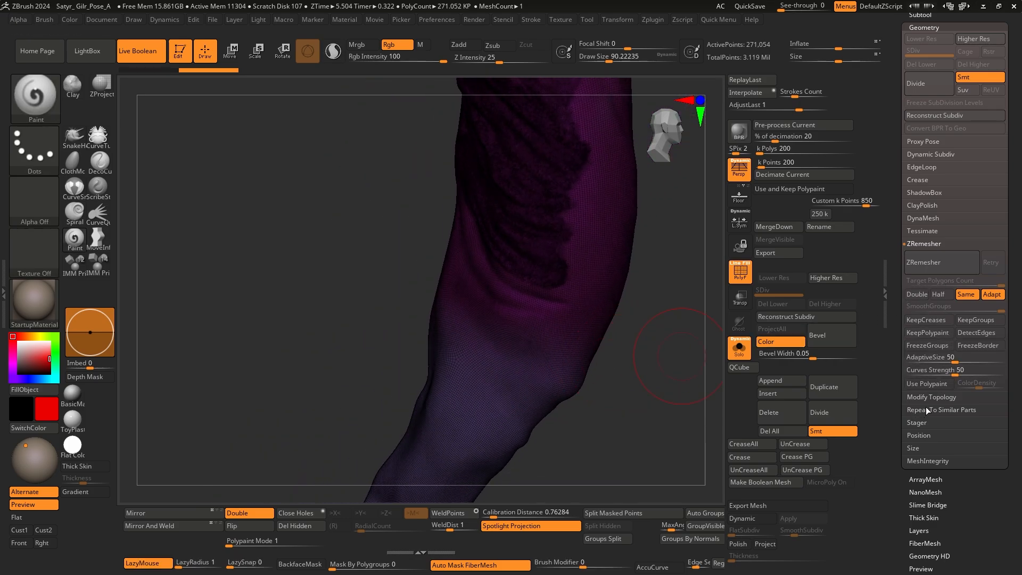
Enable Use Polypaint for ZRemesher, try Color Density at 0.25, and leave it at 2 with the wireframe hidden
{"action": "left_click", "coordinate": [935, 385]}
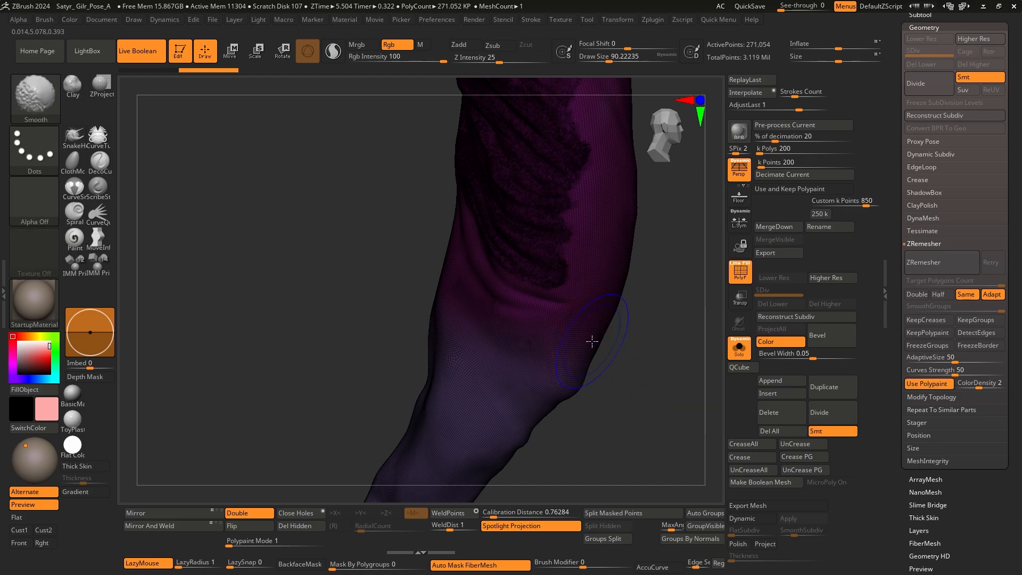
{"action": "key", "text": "shift+f"}
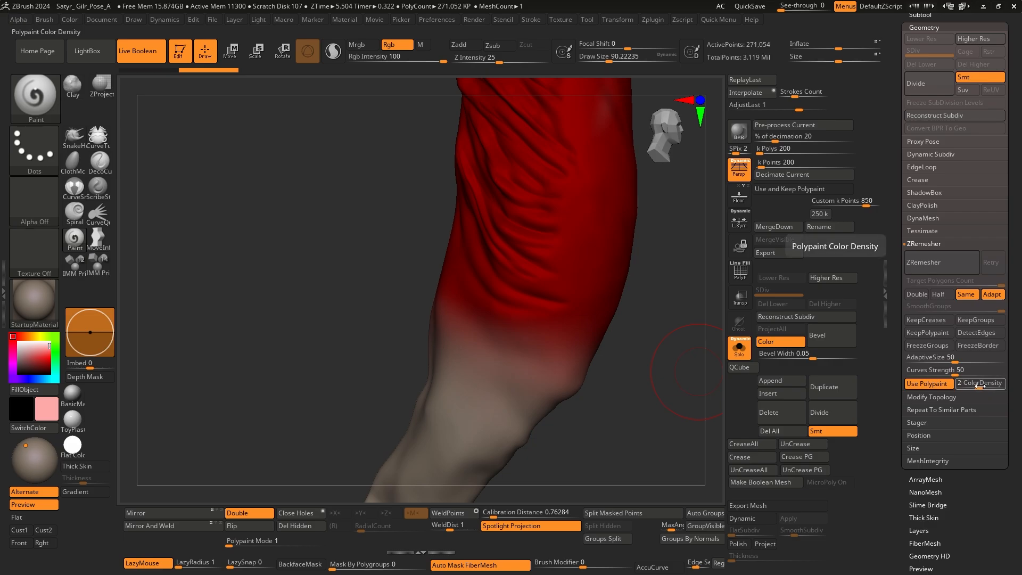
{"action": "left_click_drag", "start_coordinate": [979, 388], "coordinate": [959, 392]}
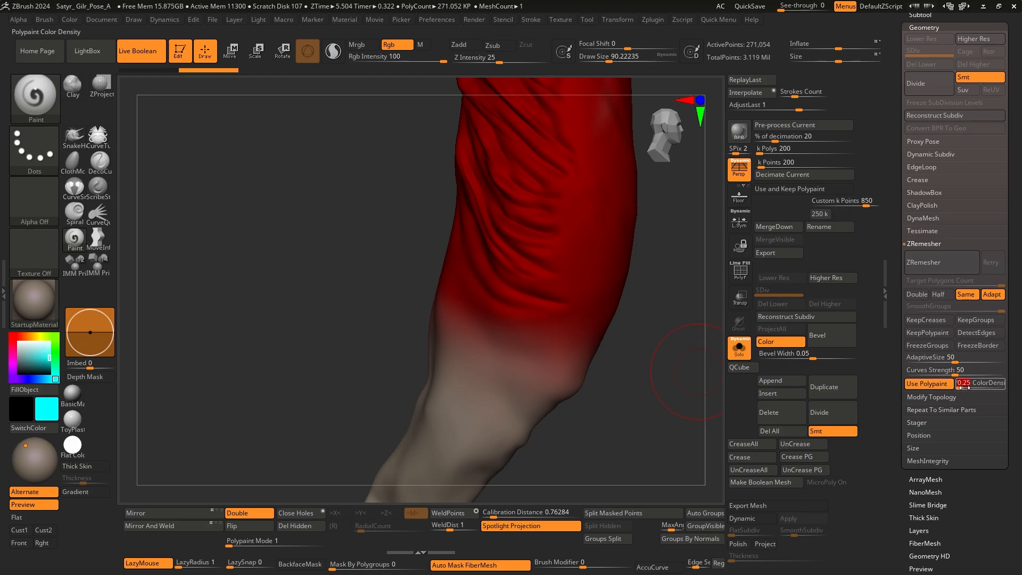
{"action": "left_click_drag", "start_coordinate": [965, 387], "coordinate": [977, 387]}
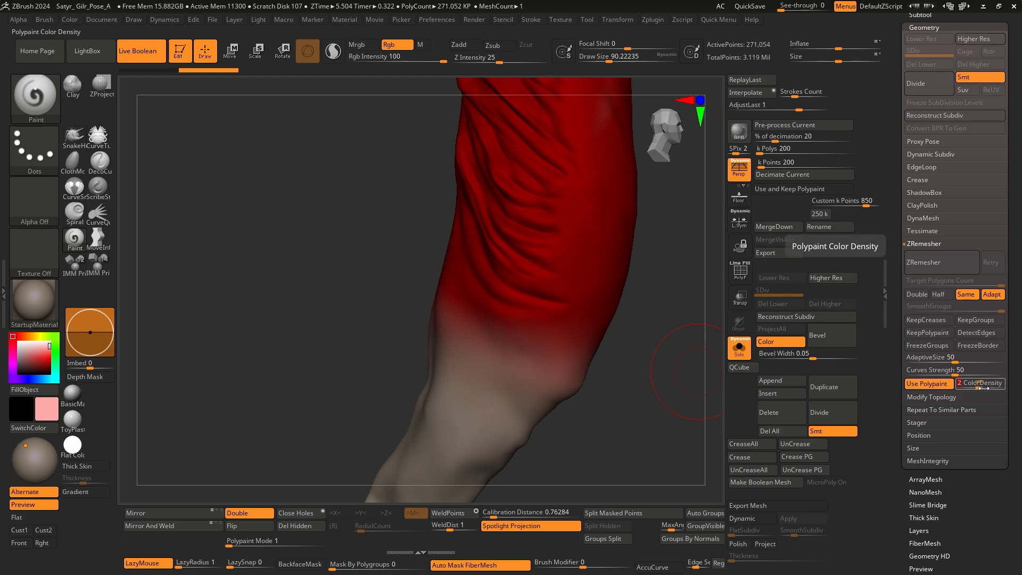
{"action": "left_click_drag", "start_coordinate": [978, 387], "coordinate": [972, 393]}
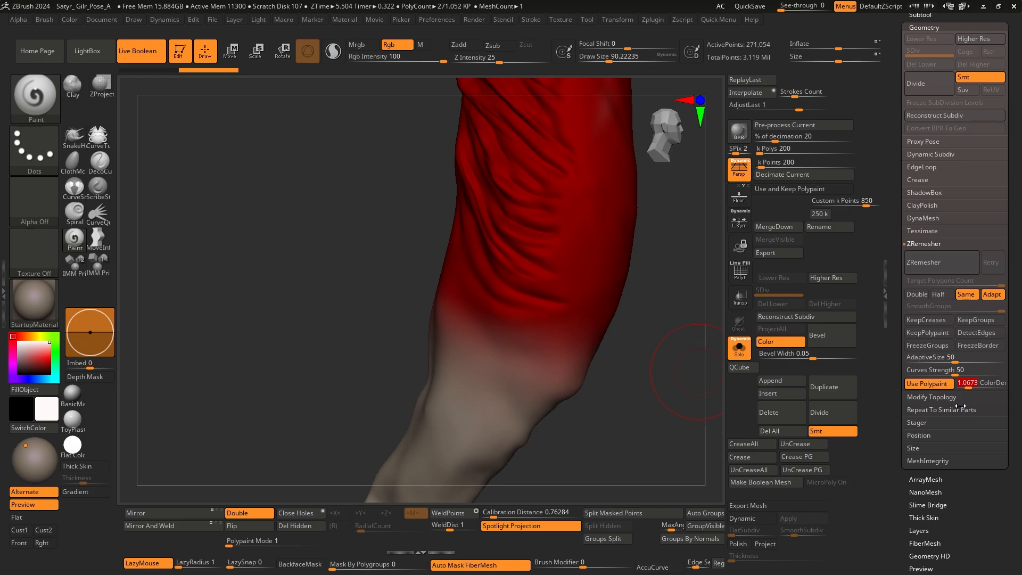
{"action": "left_click_drag", "start_coordinate": [968, 389], "coordinate": [961, 395]}
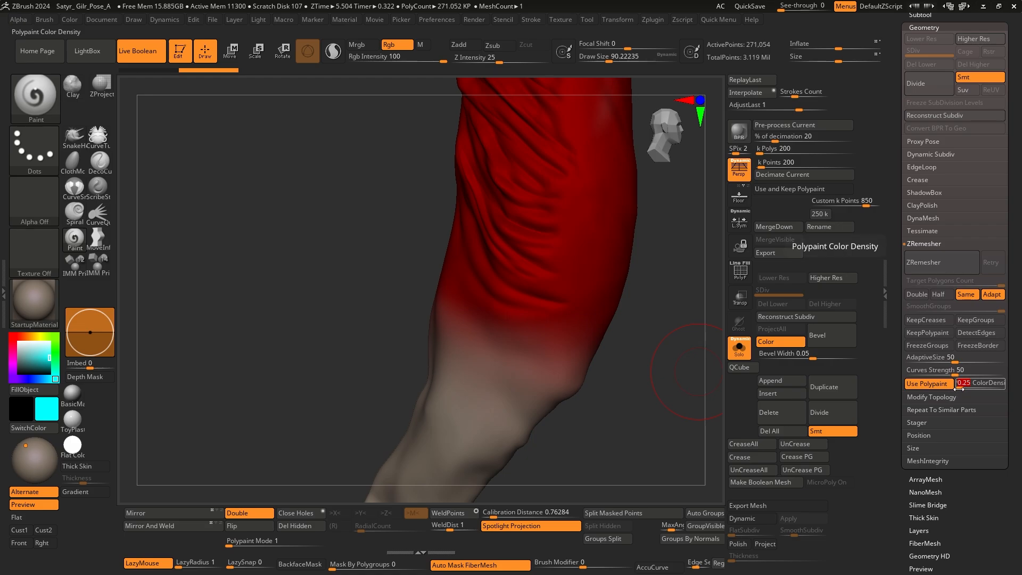
{"action": "left_click_drag", "start_coordinate": [962, 389], "coordinate": [976, 394]}
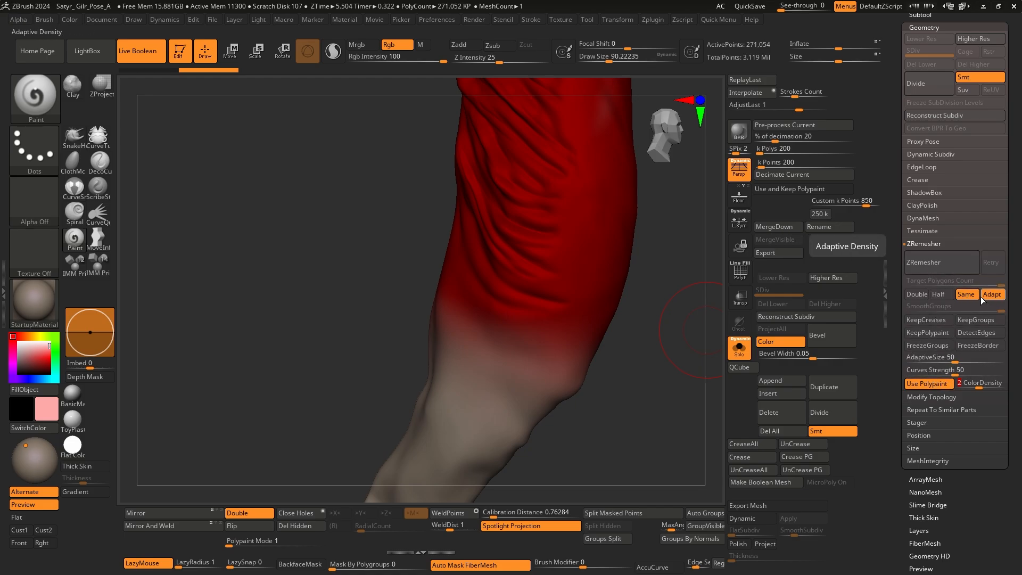
Try remeshing the leg copy with ZRemesher, keeping Same and Adapt enabled
{"action": "left_click", "coordinate": [970, 298]}
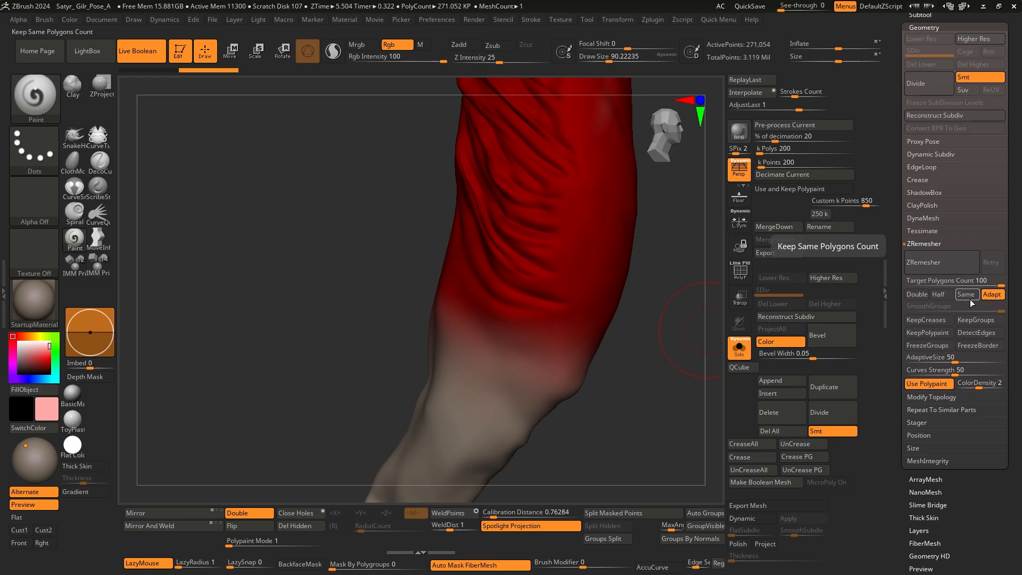
{"action": "left_click", "coordinate": [983, 296]}
{"action": "left_click", "coordinate": [989, 294]}
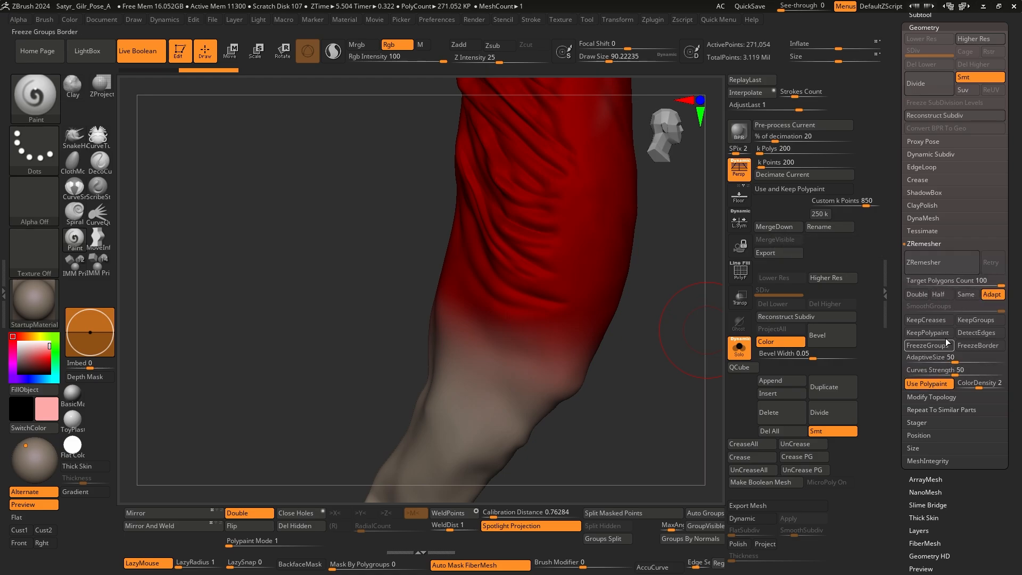
{"action": "left_click", "coordinate": [966, 295]}
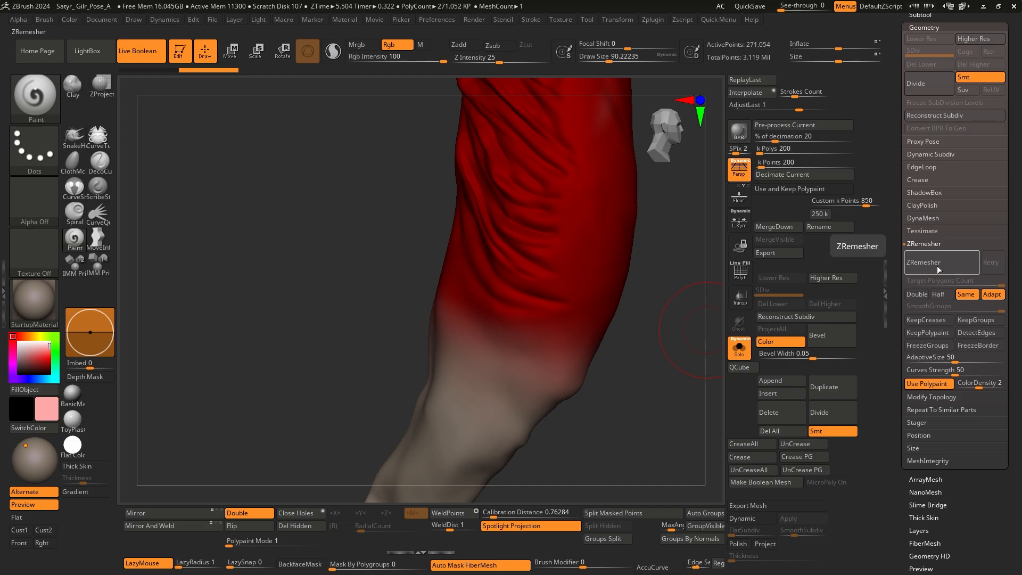
{"action": "left_click", "coordinate": [911, 273]}
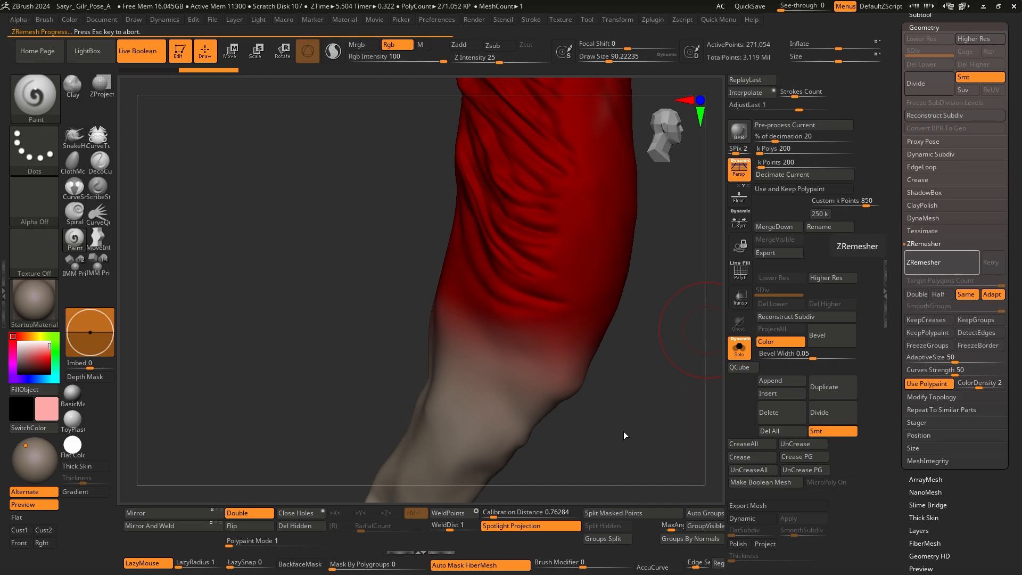
Show the wireframe and compare the remeshed polygon density in the wrinkles with that of the lower leg
{"action": "key", "text": "shift+f"}
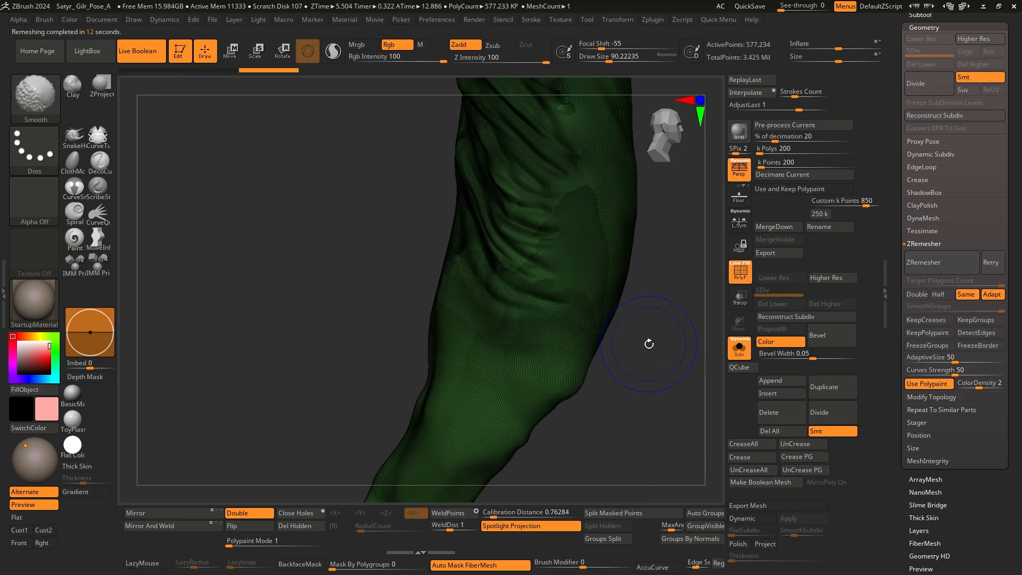
{"action": "right_click_drag", "start_coordinate": [527, 402], "coordinate": [580, 311], "text": "alt"}
{"action": "right_click_drag", "start_coordinate": [545, 282], "coordinate": [541, 208], "text": "alt"}
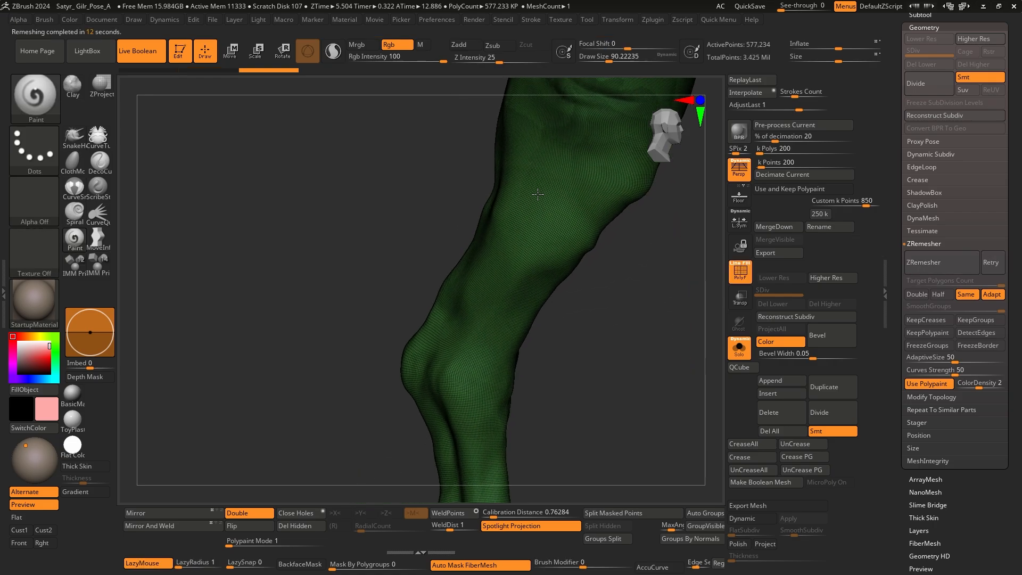
{"action": "mouse_move", "coordinate": [562, 413]}
{"action": "right_mouse_down", "text": "alt"}
{"action": "mouse_move", "coordinate": [554, 301]}
{"action": "mouse_move", "coordinate": [549, 362]}
{"action": "right_mouse_up", "text": "alt"}
{"action": "right_click_drag", "start_coordinate": [536, 229], "coordinate": [527, 340], "text": "ctrl"}
{"action": "right_click_drag", "start_coordinate": [551, 251], "coordinate": [558, 314], "text": "alt"}
{"action": "right_click_drag", "start_coordinate": [558, 201], "coordinate": [527, 280], "text": "alt"}
{"action": "right_click_drag", "start_coordinate": [548, 226], "coordinate": [528, 341], "text": "ctrl"}
{"action": "mouse_move", "coordinate": [577, 242]}
{"action": "right_mouse_down", "text": "alt"}
{"action": "mouse_move", "coordinate": [551, 290]}
{"action": "mouse_move", "coordinate": [542, 213]}
{"action": "right_mouse_up", "text": "alt"}
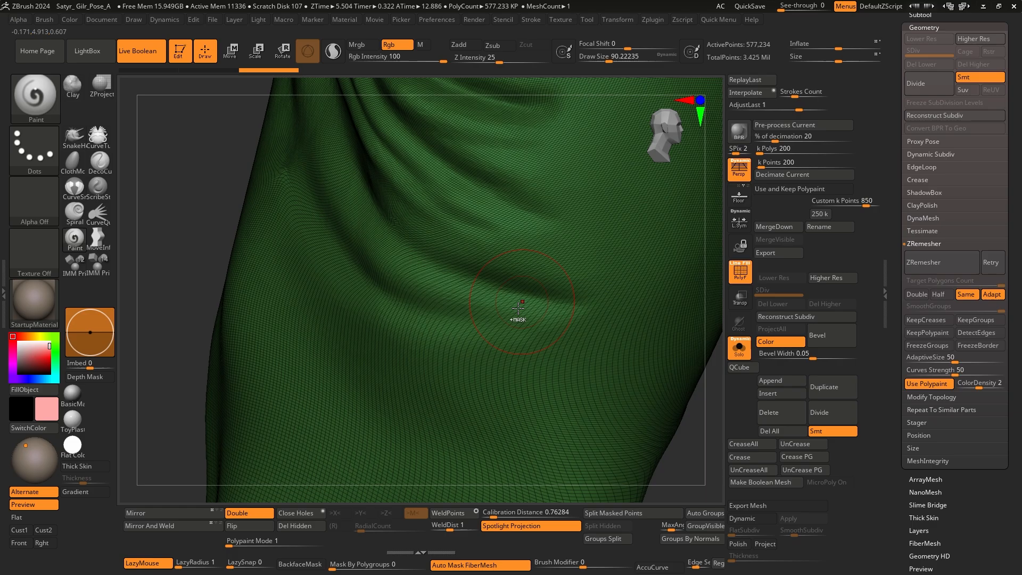
{"action": "mouse_move", "coordinate": [518, 308]}
{"action": "right_mouse_down", "text": "ctrl"}
{"action": "mouse_move", "coordinate": [541, 359]}
{"action": "mouse_move", "coordinate": [543, 346]}
{"action": "mouse_move", "coordinate": [541, 367]}
{"action": "right_mouse_up", "text": "ctrl"}
{"action": "mouse_move", "coordinate": [561, 240]}
{"action": "right_mouse_down", "text": "alt"}
{"action": "mouse_move", "coordinate": [511, 422]}
{"action": "mouse_move", "coordinate": [534, 287]}
{"action": "mouse_move", "coordinate": [510, 396]}
{"action": "mouse_move", "coordinate": [482, 318]}
{"action": "mouse_move", "coordinate": [511, 410]}
{"action": "mouse_move", "coordinate": [541, 290]}
{"action": "mouse_move", "coordinate": [500, 388]}
{"action": "mouse_move", "coordinate": [547, 355]}
{"action": "right_mouse_up", "text": "alt"}
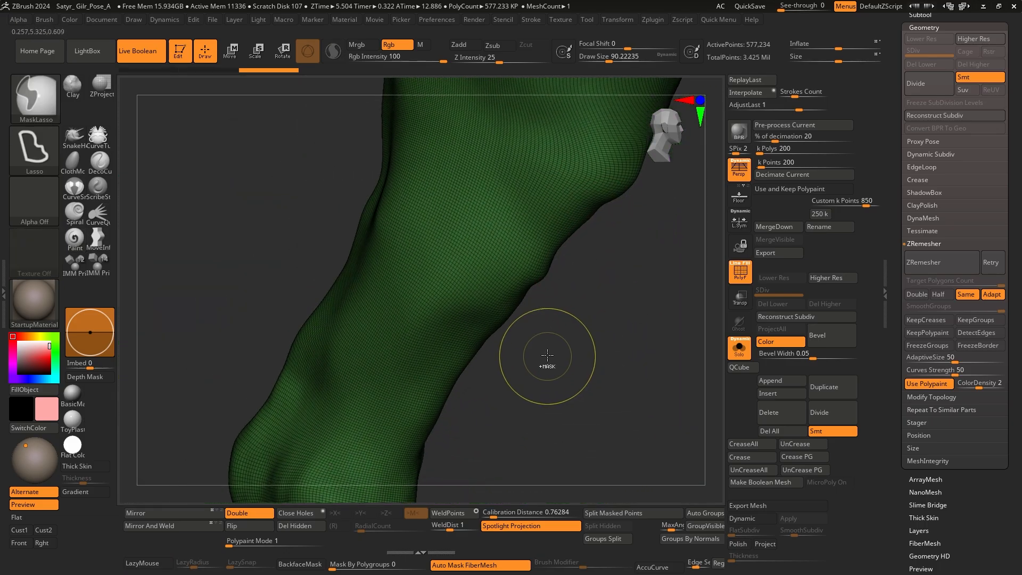
Undo the last remesh and run ZRemesher on the leg copy with a Target Polygons Count of 10
{"action": "right_click_drag", "start_coordinate": [555, 260], "coordinate": [542, 305], "text": "alt"}
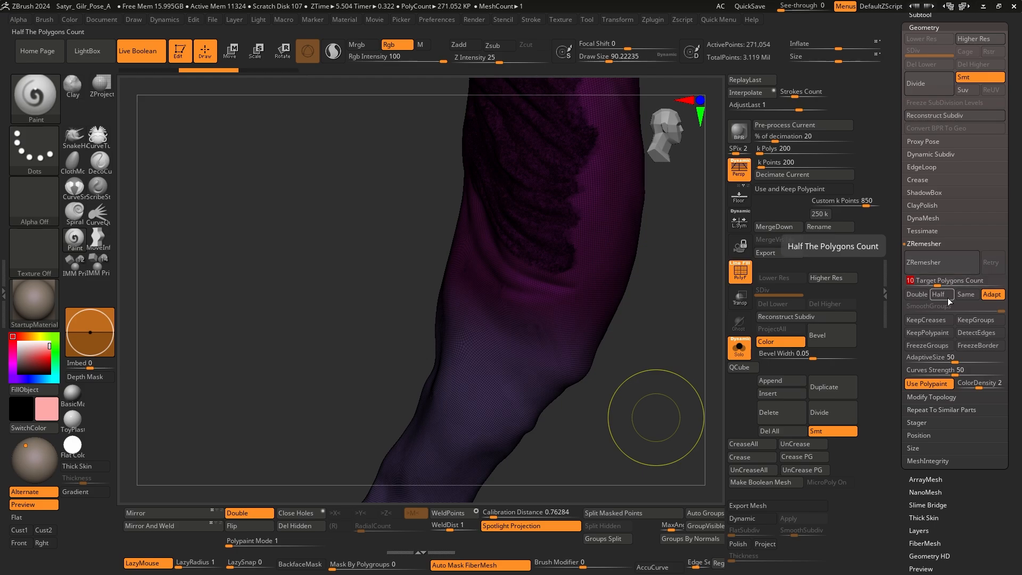
{"action": "left_click", "coordinate": [951, 264]}
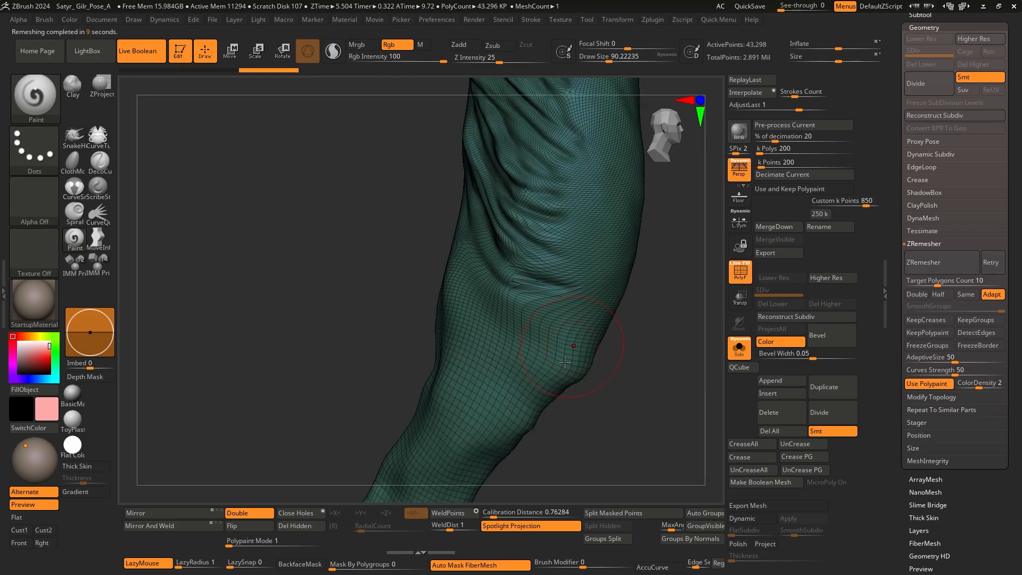
{"action": "mouse_move", "coordinate": [567, 363]}
{"action": "right_mouse_down", "text": "alt"}
{"action": "mouse_move", "coordinate": [521, 379]}
{"action": "mouse_move", "coordinate": [533, 298]}
{"action": "mouse_move", "coordinate": [510, 266]}
{"action": "mouse_move", "coordinate": [438, 308]}
{"action": "mouse_move", "coordinate": [514, 246]}
{"action": "mouse_move", "coordinate": [433, 350]}
{"action": "mouse_move", "coordinate": [399, 442]}
{"action": "mouse_move", "coordinate": [421, 415]}
{"action": "mouse_move", "coordinate": [538, 384]}
{"action": "mouse_move", "coordinate": [502, 365]}
{"action": "mouse_move", "coordinate": [512, 434]}
{"action": "mouse_move", "coordinate": [524, 296]}
{"action": "mouse_move", "coordinate": [469, 239]}
{"action": "mouse_move", "coordinate": [479, 396]}
{"action": "mouse_move", "coordinate": [420, 372]}
{"action": "mouse_move", "coordinate": [511, 368]}
{"action": "mouse_move", "coordinate": [471, 358]}
{"action": "mouse_move", "coordinate": [473, 340]}
{"action": "right_mouse_up", "text": "alt"}
Reduce the brush's draw size to about 44 and switch to the Standard brush
{"action": "key", "text": "space"}
{"action": "left_click_drag", "start_coordinate": [476, 340], "coordinate": [469, 340]}
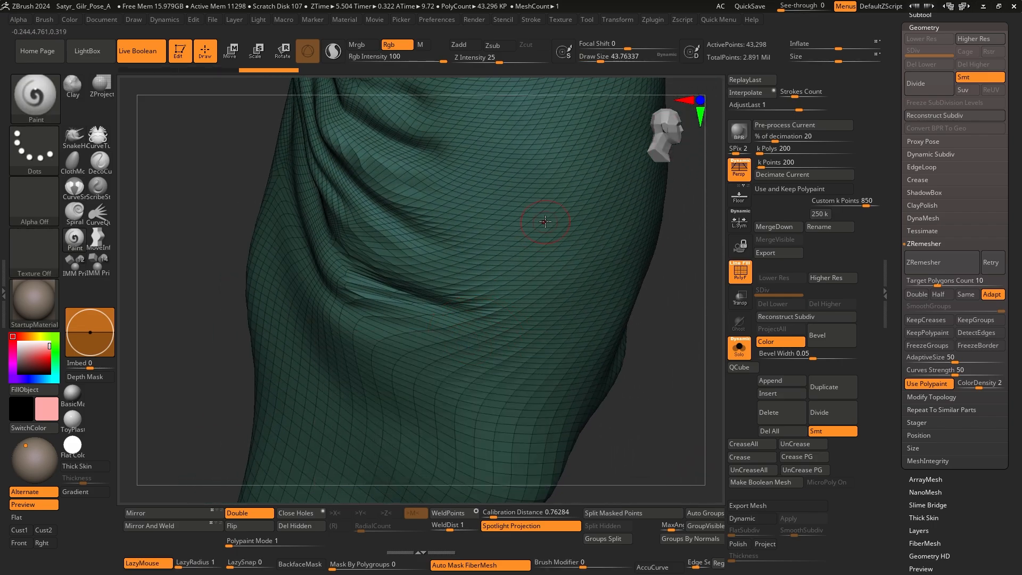
{"action": "mouse_move", "coordinate": [485, 391]}
{"action": "right_mouse_down", "text": "alt"}
{"action": "mouse_move", "coordinate": [516, 322]}
{"action": "mouse_move", "coordinate": [500, 335]}
{"action": "mouse_move", "coordinate": [513, 336]}
{"action": "mouse_move", "coordinate": [473, 338]}
{"action": "mouse_move", "coordinate": [486, 401]}
{"action": "mouse_move", "coordinate": [474, 271]}
{"action": "mouse_move", "coordinate": [463, 298]}
{"action": "mouse_move", "coordinate": [406, 337]}
{"action": "mouse_move", "coordinate": [441, 385]}
{"action": "mouse_move", "coordinate": [486, 342]}
{"action": "mouse_move", "coordinate": [406, 358]}
{"action": "mouse_move", "coordinate": [535, 341]}
{"action": "mouse_move", "coordinate": [501, 298]}
{"action": "mouse_move", "coordinate": [495, 362]}
{"action": "mouse_move", "coordinate": [478, 254]}
{"action": "mouse_move", "coordinate": [489, 354]}
{"action": "right_mouse_up", "text": "alt"}
{"action": "key", "text": "b"}
{"action": "key", "text": "s"}
{"action": "key", "text": "t"}
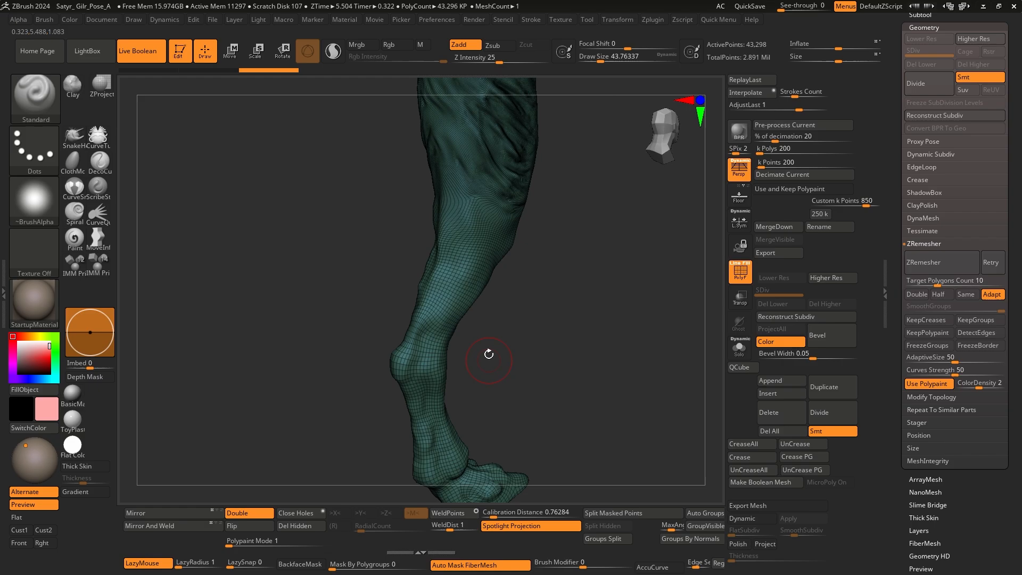
Subdivide the remeshed leg copy twice, up to SDiv 3, and inspect its wireframe after each division
{"action": "mouse_move", "coordinate": [489, 299]}
{"action": "right_mouse_down"}
{"action": "mouse_move", "coordinate": [552, 213]}
{"action": "mouse_move", "coordinate": [470, 347]}
{"action": "mouse_move", "coordinate": [502, 299]}
{"action": "mouse_move", "coordinate": [471, 316]}
{"action": "mouse_move", "coordinate": [495, 365]}
{"action": "mouse_move", "coordinate": [463, 251]}
{"action": "mouse_move", "coordinate": [436, 233]}
{"action": "mouse_move", "coordinate": [539, 280]}
{"action": "right_mouse_up"}
{"action": "key", "text": "shift+f"}
{"action": "key", "text": "shift+f"}
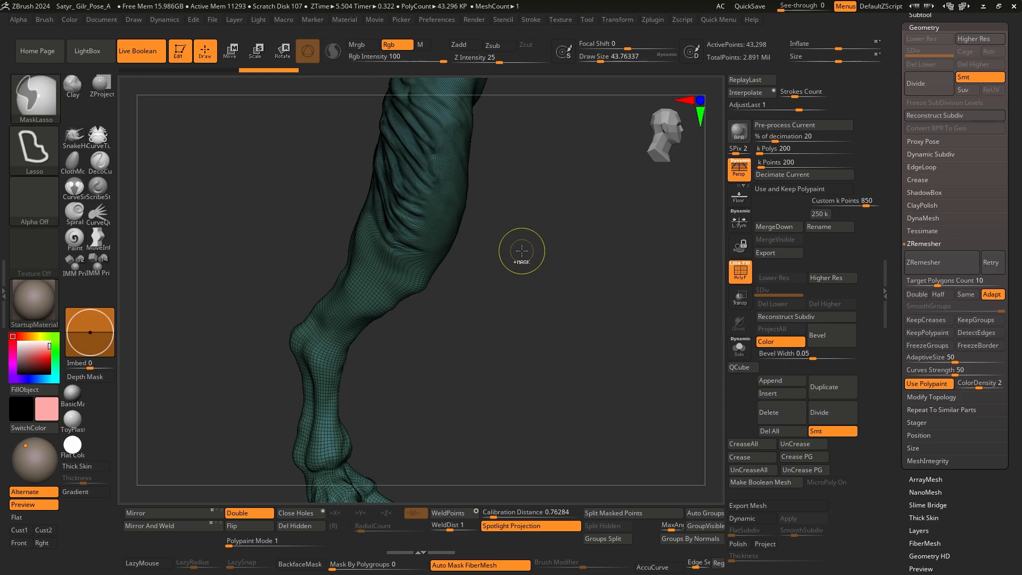
{"action": "key", "text": "ctrl+d"}
{"action": "mouse_move", "coordinate": [402, 285]}
{"action": "right_mouse_down", "text": "ctrl"}
{"action": "mouse_move", "coordinate": [392, 326]}
{"action": "mouse_move", "coordinate": [443, 227]}
{"action": "mouse_move", "coordinate": [464, 281]}
{"action": "right_mouse_up", "text": "ctrl"}
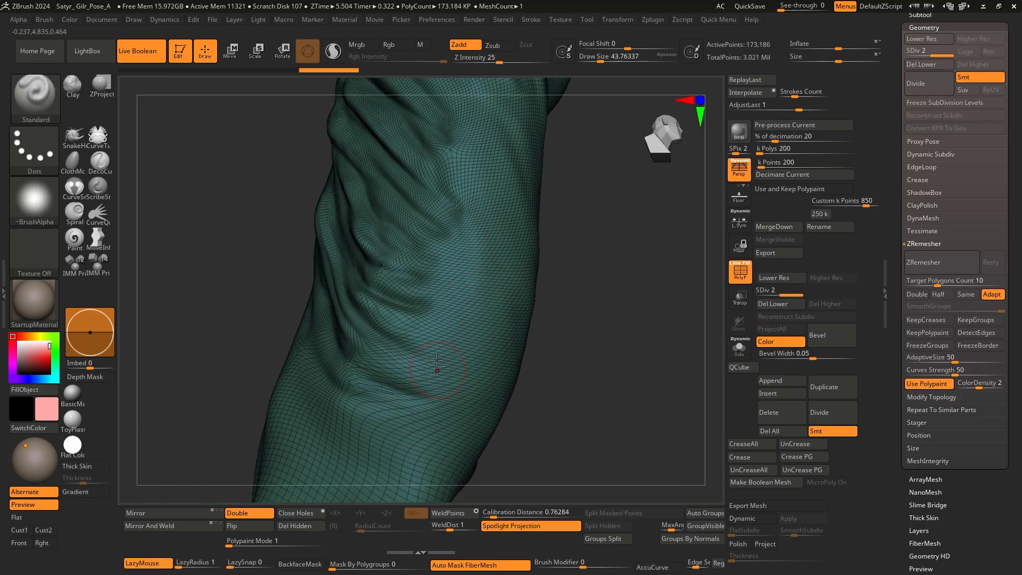
{"action": "right_click_drag", "start_coordinate": [436, 361], "coordinate": [365, 397]}
{"action": "right_click_drag", "start_coordinate": [433, 251], "coordinate": [491, 198]}
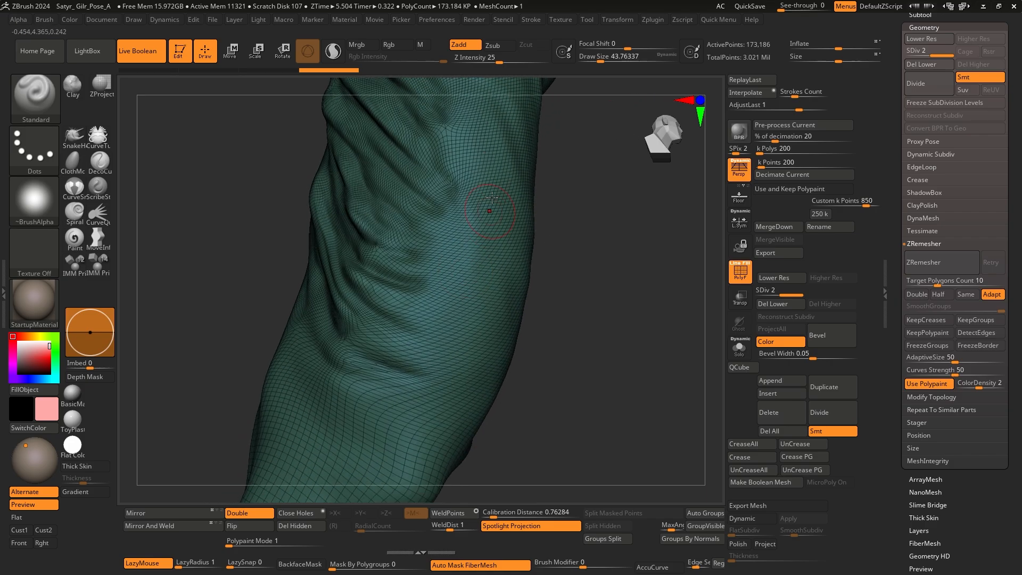
{"action": "right_click_drag", "start_coordinate": [435, 242], "coordinate": [434, 324], "text": "ctrl"}
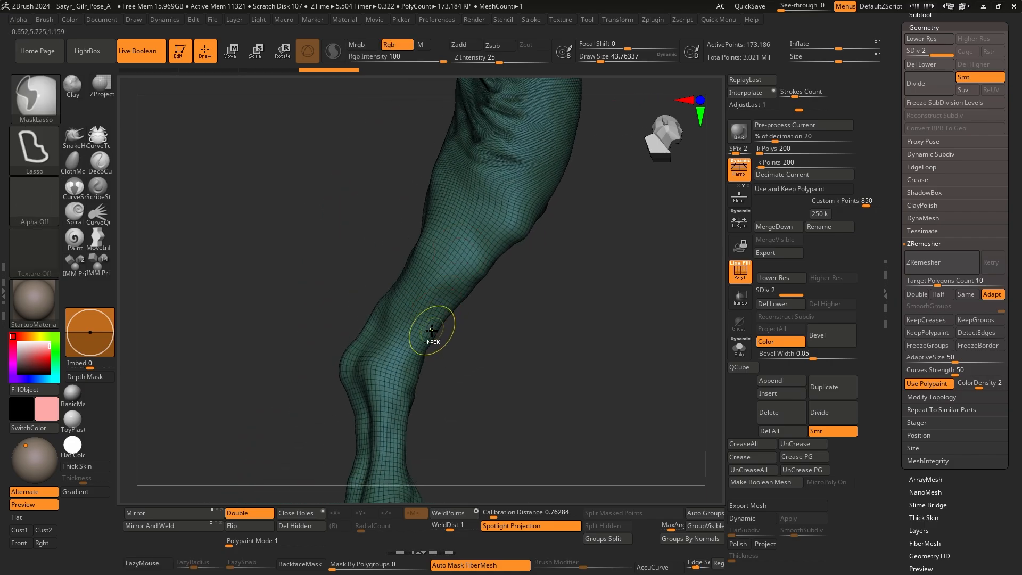
{"action": "key", "text": "ctrl+d"}
{"action": "right_click_drag", "start_coordinate": [499, 207], "coordinate": [599, 323]}
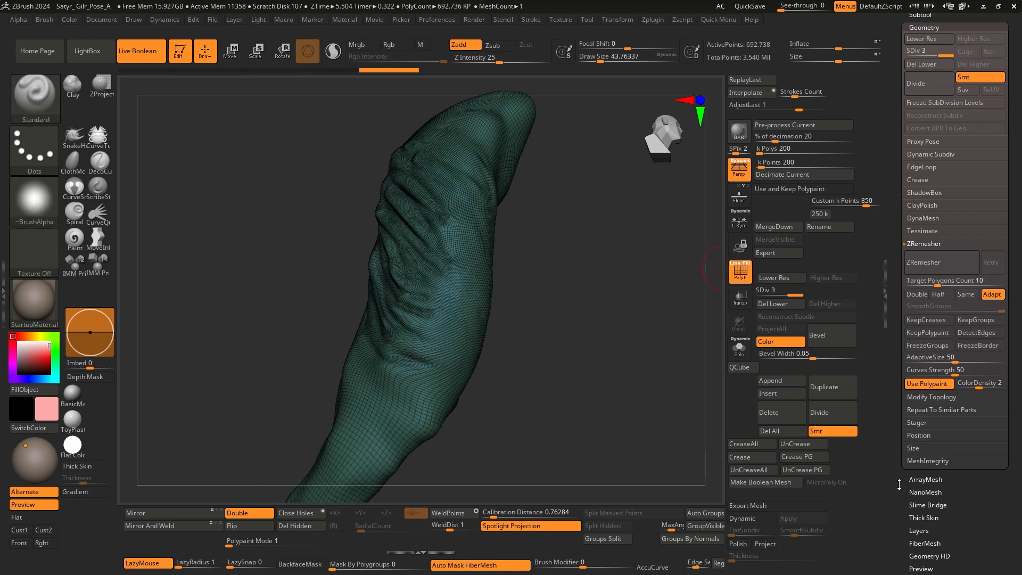
Make the original TPose3_AA1 leg visible together with the remeshed copy and hide the wireframe
{"action": "mouse_move", "coordinate": [898, 490]}
{"action": "left_mouse_down"}
{"action": "mouse_move", "coordinate": [882, 485]}
{"action": "mouse_move", "coordinate": [882, 498]}
{"action": "left_mouse_up"}
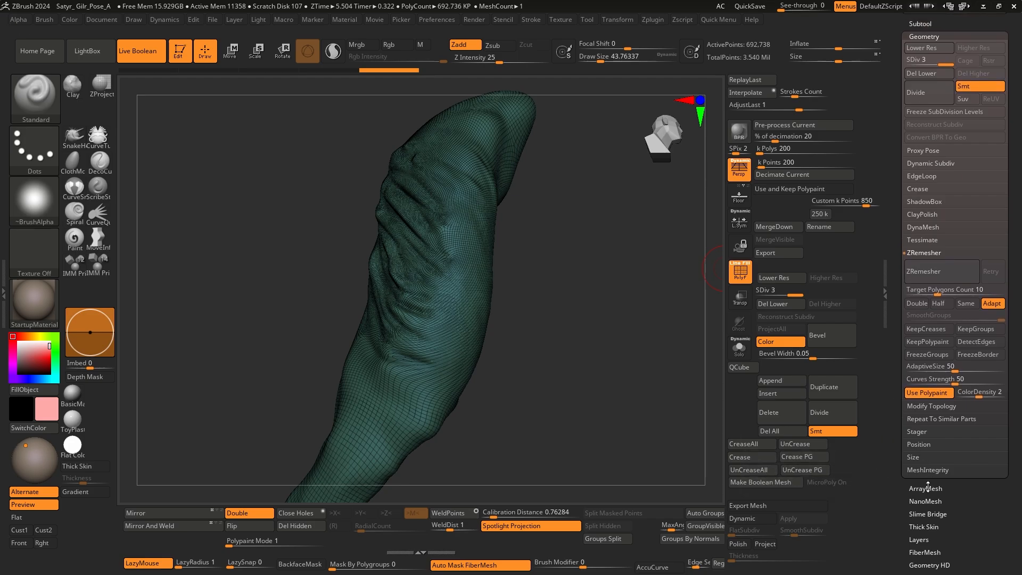
{"action": "left_click_drag", "start_coordinate": [890, 264], "coordinate": [891, 341]}
{"action": "left_click", "coordinate": [920, 258]}
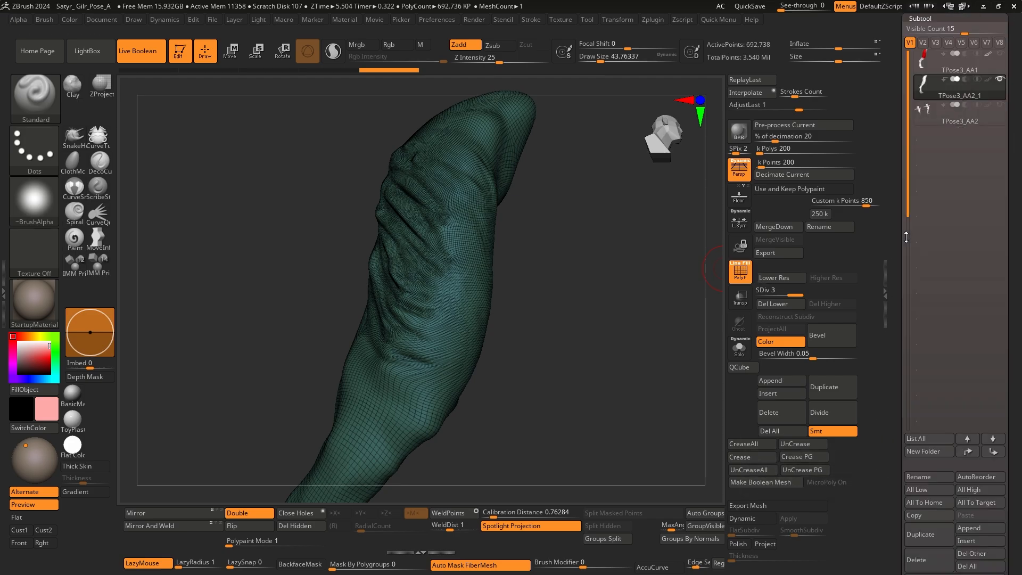
{"action": "left_click", "coordinate": [1000, 54]}
{"action": "left_click_drag", "start_coordinate": [558, 316], "coordinate": [577, 327]}
{"action": "key", "text": "shift+f"}
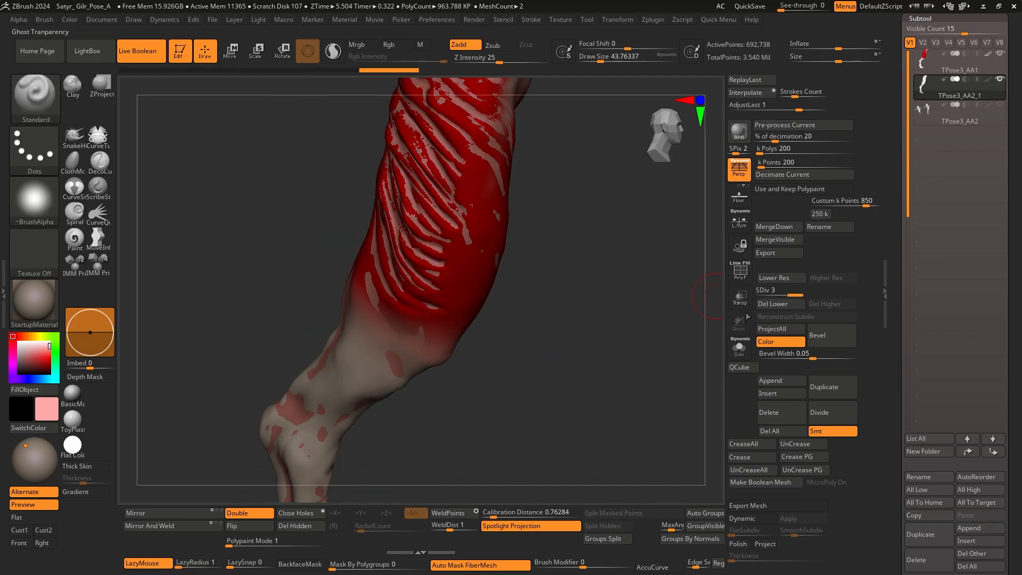
Turn on Solo and select the original TPose3_AA1 subtool
{"action": "left_click", "coordinate": [739, 347]}
{"action": "left_click", "coordinate": [926, 60]}
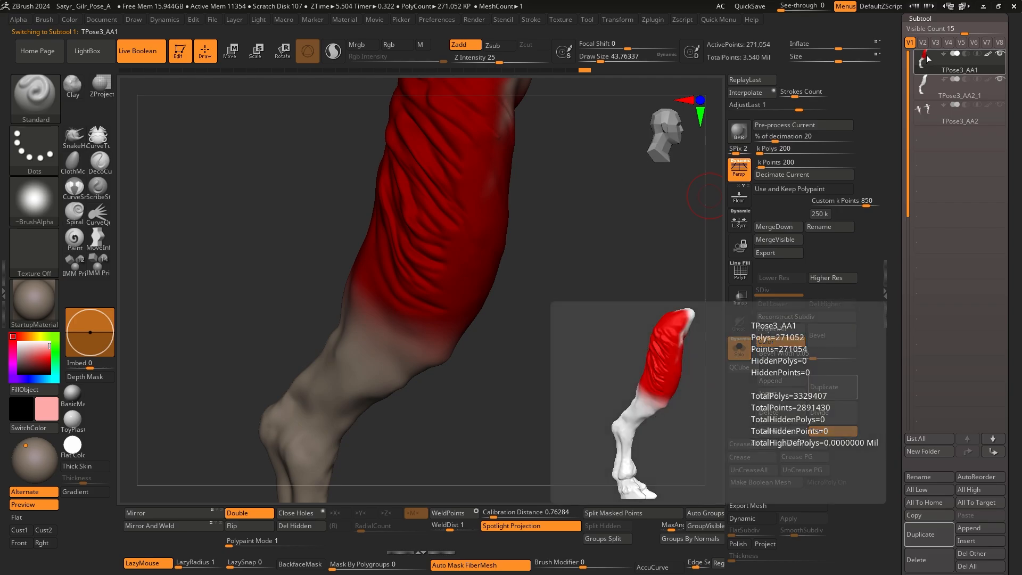
Select the remeshed leg copy TPose3_AA2_1, raise it to SDiv 3 and project the original's detail and polypaint onto it
{"action": "left_click", "coordinate": [937, 85]}
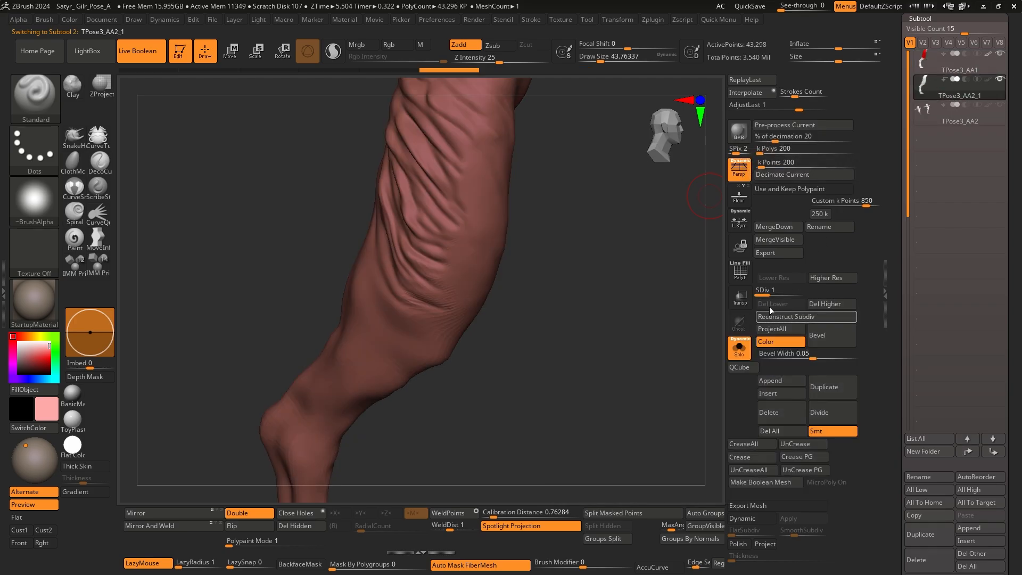
{"action": "left_click_drag", "start_coordinate": [773, 291], "coordinate": [808, 292]}
{"action": "left_click", "coordinate": [788, 330]}
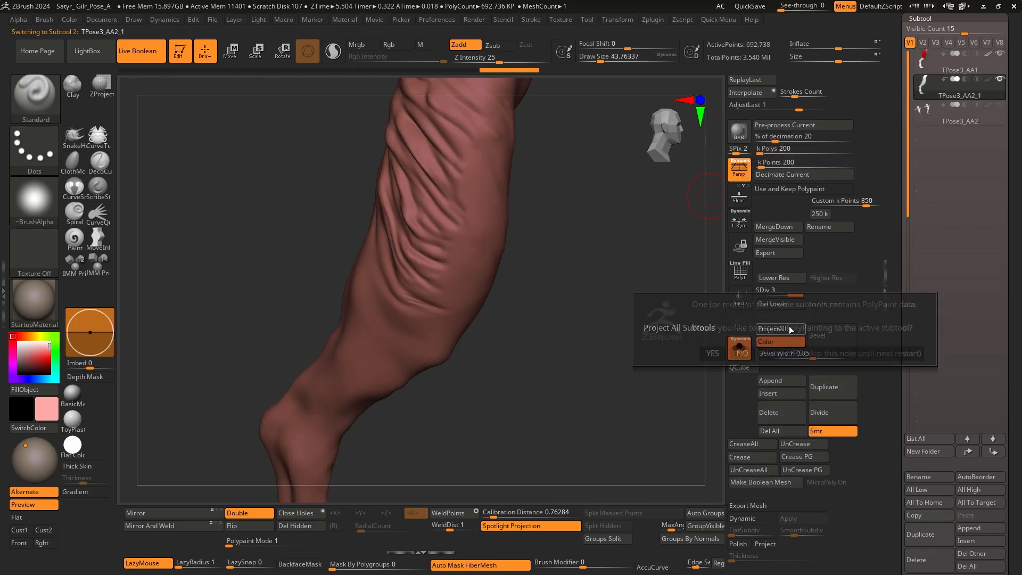
{"action": "left_click", "coordinate": [767, 355]}
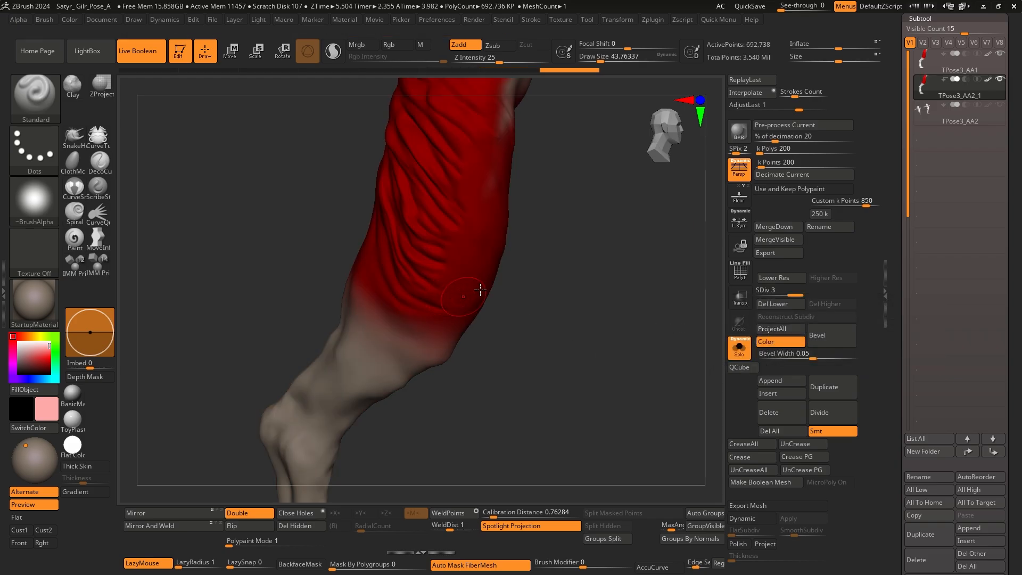
Turn off Live Boolean and compare the projected wrinkles on the copy with the original TPose3_AA1 leg up close
{"action": "left_click", "coordinate": [142, 55]}
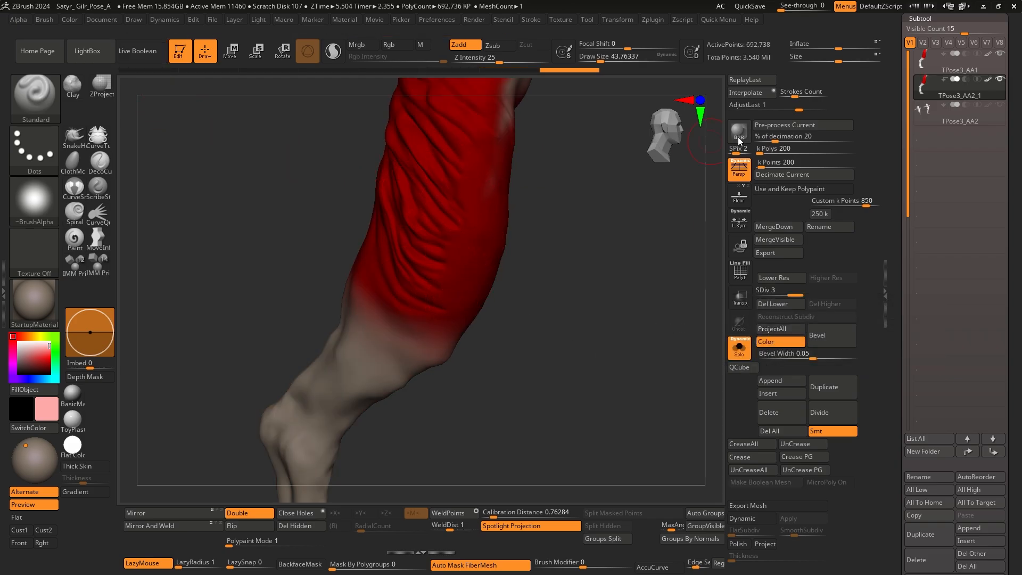
{"action": "right_click_drag", "start_coordinate": [475, 295], "coordinate": [493, 342], "text": "ctrl"}
{"action": "right_click_drag", "start_coordinate": [499, 248], "coordinate": [587, 381], "text": "alt"}
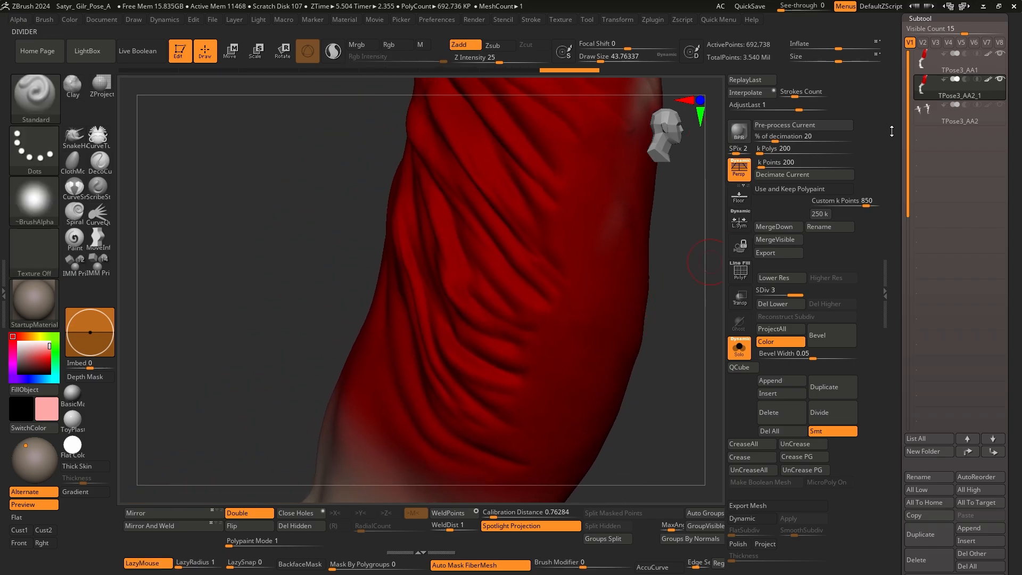
{"action": "left_click", "coordinate": [927, 66]}
{"action": "right_click_drag", "start_coordinate": [521, 255], "coordinate": [548, 296], "text": "ctrl"}
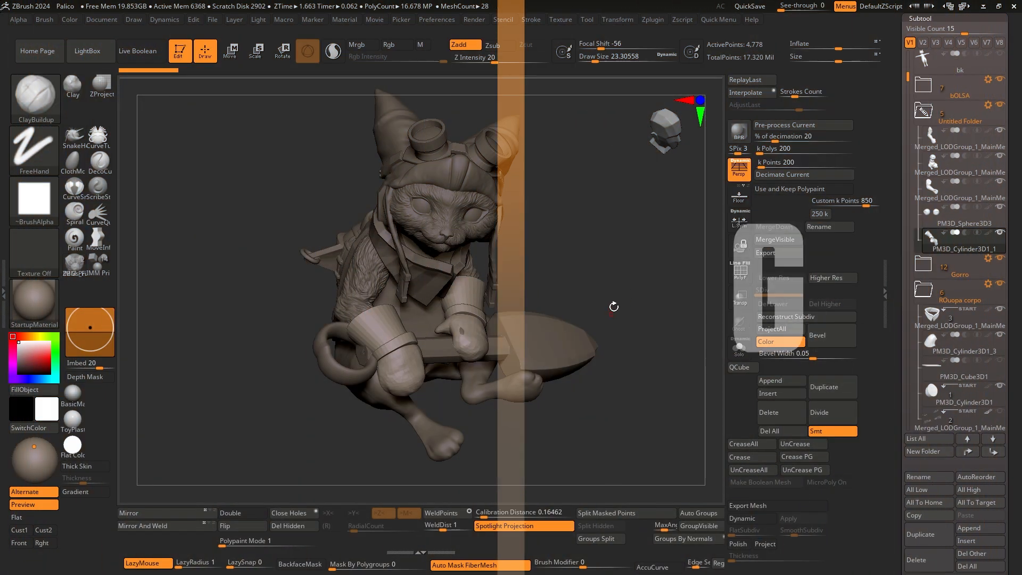
Examine the seated cat character in the Palico project from several angles and check the wireframe of its gloves
{"action": "left_click_drag", "start_coordinate": [613, 306], "coordinate": [582, 313]}
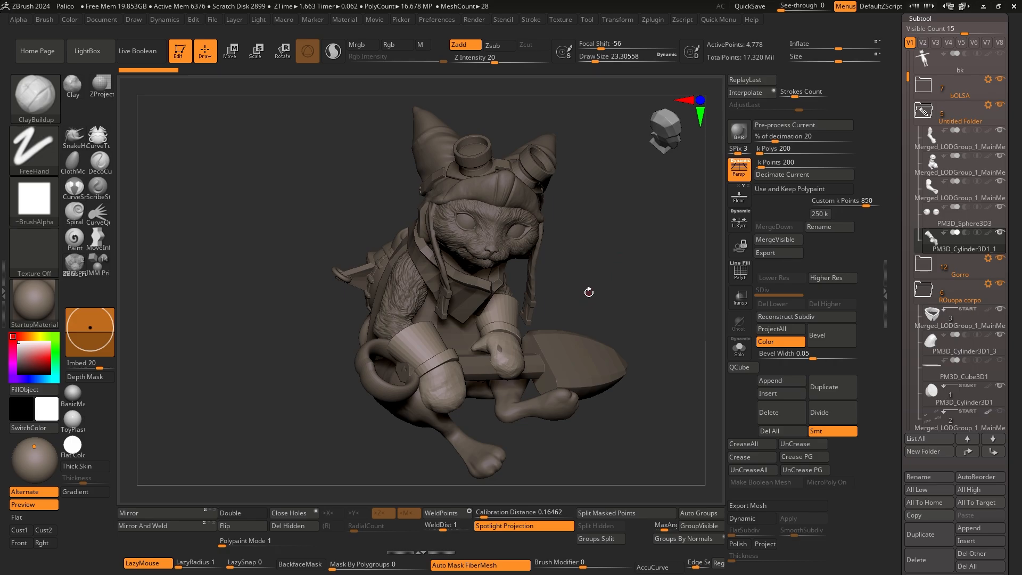
{"action": "left_click_drag", "start_coordinate": [589, 292], "coordinate": [565, 291]}
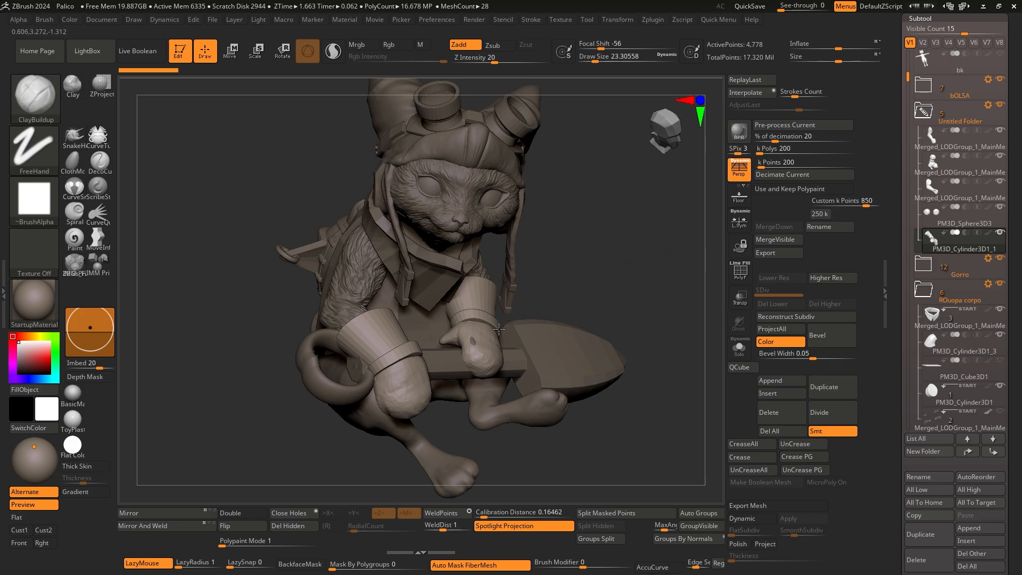
{"action": "right_click_drag", "start_coordinate": [485, 317], "coordinate": [519, 244], "text": "alt"}
{"action": "right_click_drag", "start_coordinate": [510, 280], "coordinate": [623, 267], "text": "alt"}
{"action": "right_click_drag", "start_coordinate": [624, 266], "coordinate": [500, 298]}
{"action": "right_click_drag", "start_coordinate": [500, 298], "coordinate": [393, 326]}
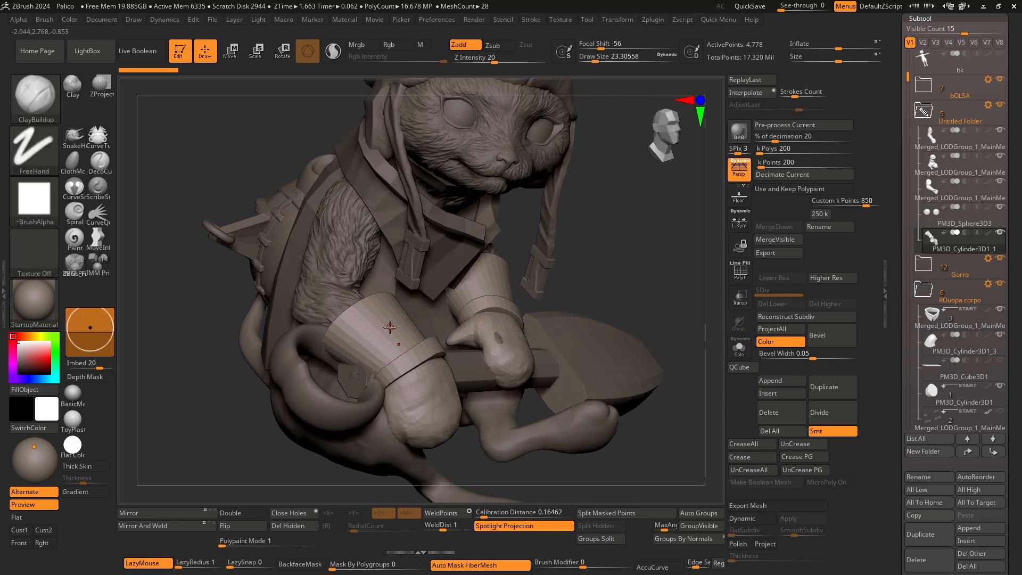
{"action": "key", "text": "shift+f"}
{"action": "key", "text": "shift+f"}
{"action": "right_click_drag", "start_coordinate": [498, 351], "coordinate": [445, 384]}
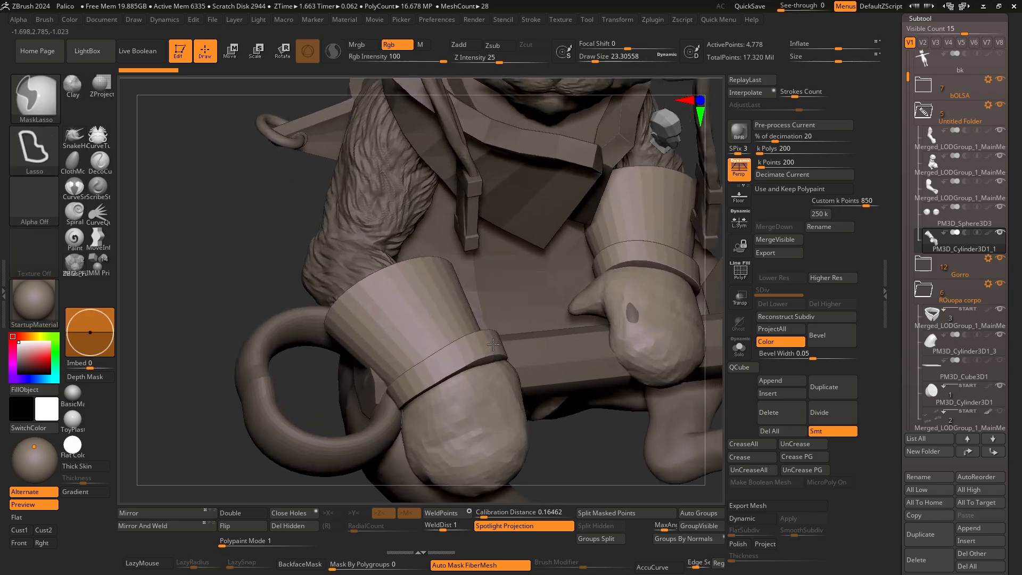
{"action": "key", "text": "shift+f"}
{"action": "key", "text": "shift+f"}
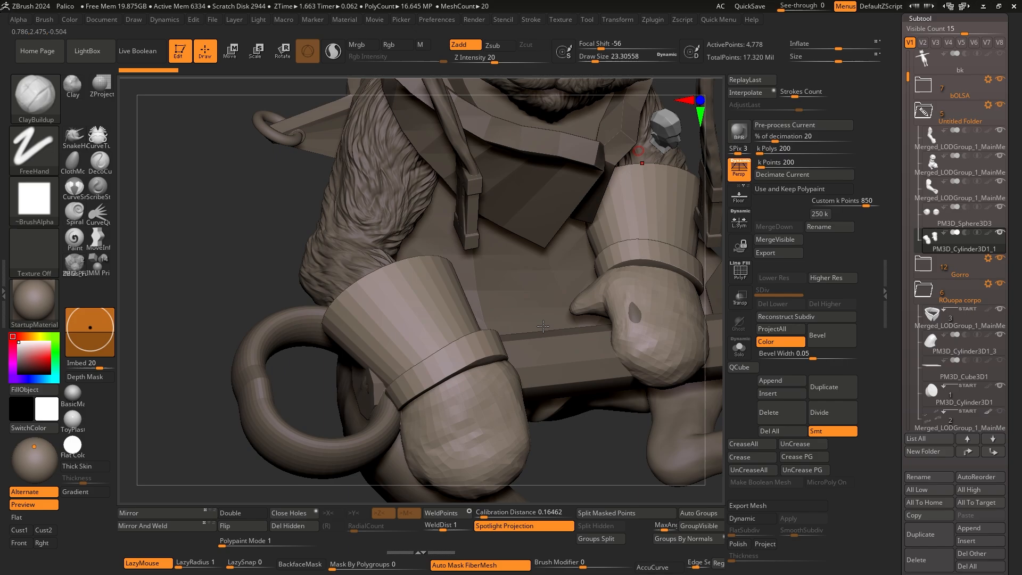
{"action": "mouse_move", "coordinate": [505, 318]}
{"action": "right_mouse_down", "text": "ctrl"}
{"action": "mouse_move", "coordinate": [475, 319]}
{"action": "mouse_move", "coordinate": [562, 285]}
{"action": "right_mouse_up", "text": "ctrl"}
{"action": "key", "text": "shift+f"}
{"action": "key", "text": "shift+f"}
Duplicate the gloves subtool PM3D_Cylinder3D1_1 and isolate the copy with Solo
{"action": "left_click", "coordinate": [834, 386]}
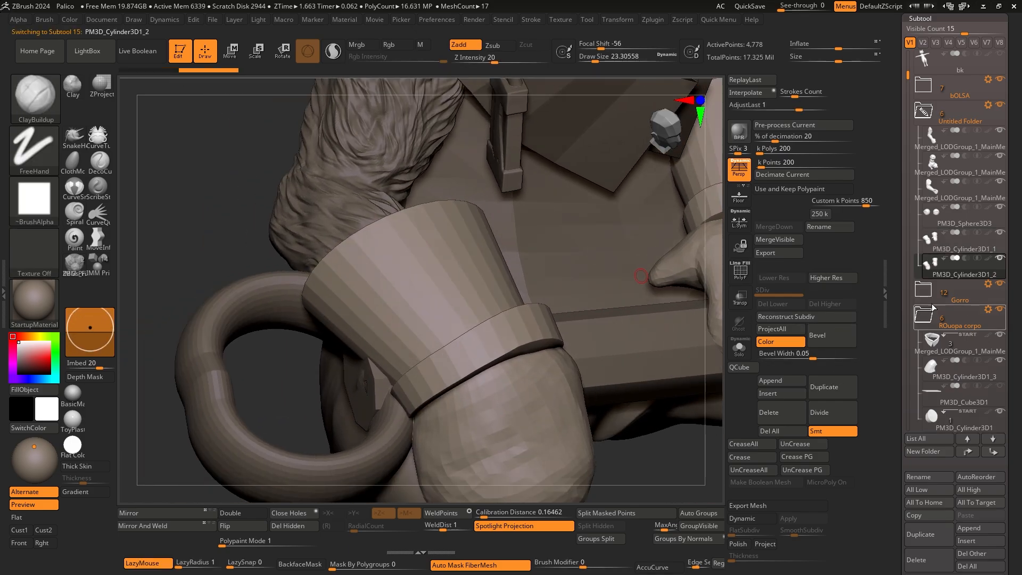
{"action": "right_click_drag", "start_coordinate": [588, 326], "coordinate": [524, 341], "text": "ctrl"}
{"action": "left_click", "coordinate": [744, 351]}
{"action": "mouse_move", "coordinate": [524, 341]}
{"action": "right_mouse_down"}
{"action": "mouse_move", "coordinate": [580, 349]}
{"action": "mouse_move", "coordinate": [566, 334]}
{"action": "mouse_move", "coordinate": [525, 335]}
{"action": "right_mouse_up"}
Subdivide the gloves copy four times, up to SDiv 5
{"action": "key", "text": "ctrl+d"}
{"action": "key", "text": "ctrl+d"}
{"action": "key", "text": "ctrl+d"}
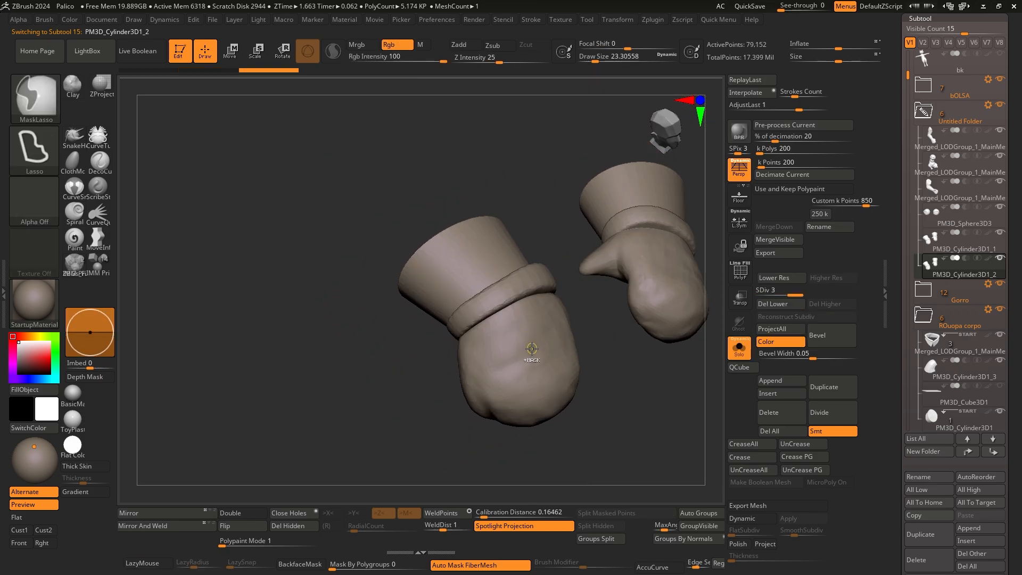
{"action": "key", "text": "ctrl+d"}
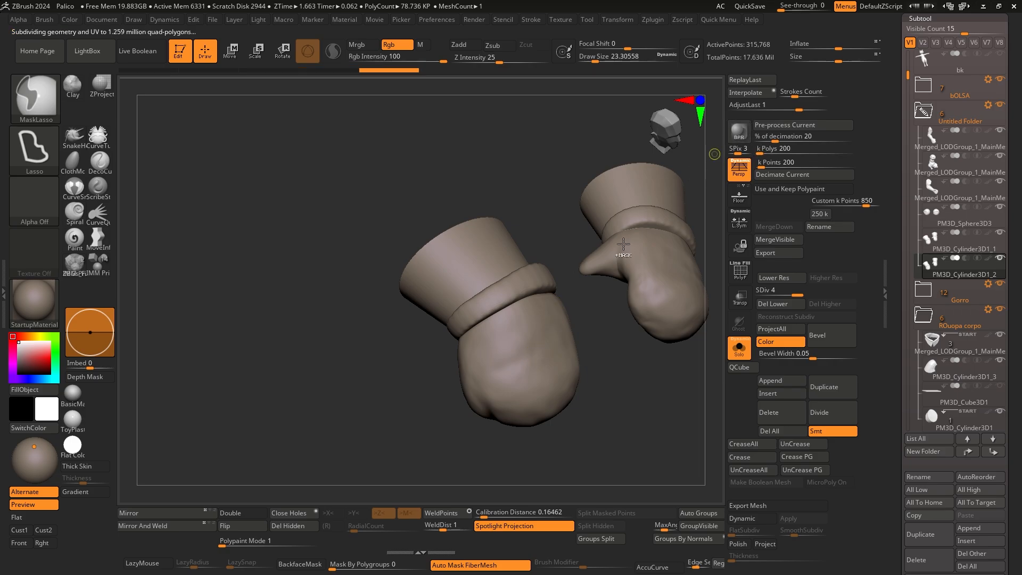
Frame the glove with the folded cuff and switch to the DamStandard brush with a draw size of about 20
{"action": "mouse_move", "coordinate": [502, 265]}
{"action": "right_mouse_down", "text": "ctrl"}
{"action": "mouse_move", "coordinate": [499, 308]}
{"action": "mouse_move", "coordinate": [479, 285]}
{"action": "mouse_move", "coordinate": [470, 318]}
{"action": "mouse_move", "coordinate": [445, 326]}
{"action": "right_mouse_up", "text": "ctrl"}
{"action": "key", "text": "shift+f"}
{"action": "key", "text": "shift+f"}
{"action": "key", "text": "2"}
{"action": "key", "text": "s"}
{"action": "left_click_drag", "start_coordinate": [445, 336], "coordinate": [460, 338]}
{"action": "right_click_drag", "start_coordinate": [483, 276], "coordinate": [469, 302], "text": "ctrl"}
{"action": "key", "text": "s"}
{"action": "left_click_drag", "start_coordinate": [469, 301], "coordinate": [472, 277]}
{"action": "key", "text": "s"}
{"action": "right_click_drag", "start_coordinate": [451, 287], "coordinate": [459, 310], "text": "ctrl"}
{"action": "mouse_move", "coordinate": [459, 310]}
{"action": "right_mouse_down"}
{"action": "mouse_move", "coordinate": [475, 300]}
{"action": "mouse_move", "coordinate": [486, 340]}
{"action": "mouse_move", "coordinate": [535, 337]}
{"action": "mouse_move", "coordinate": [522, 334]}
{"action": "right_mouse_up"}
Try a few DamStandard creases on the back of the glove and its upper cuff, and undo them
{"action": "mouse_move", "coordinate": [548, 314]}
{"action": "left_mouse_down"}
{"action": "mouse_move", "coordinate": [460, 397]}
{"action": "mouse_move", "coordinate": [461, 415]}
{"action": "left_mouse_up"}
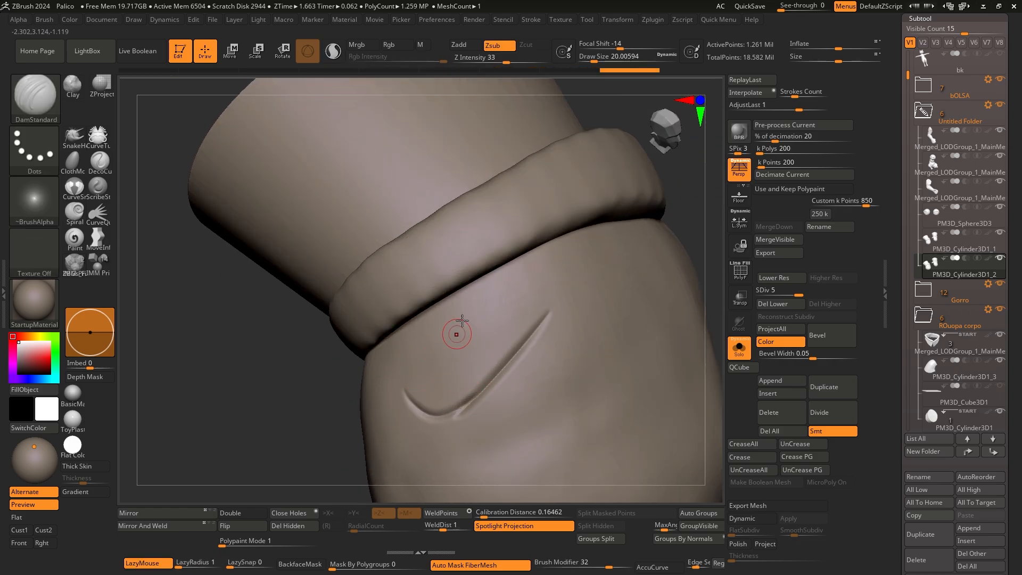
{"action": "left_click_drag", "start_coordinate": [432, 180], "coordinate": [403, 202]}
{"action": "mouse_move", "coordinate": [331, 243]}
{"action": "left_mouse_down"}
{"action": "mouse_move", "coordinate": [422, 187]}
{"action": "mouse_move", "coordinate": [358, 162]}
{"action": "left_mouse_up"}
{"action": "right_click_drag", "start_coordinate": [418, 224], "coordinate": [441, 279], "text": "alt"}
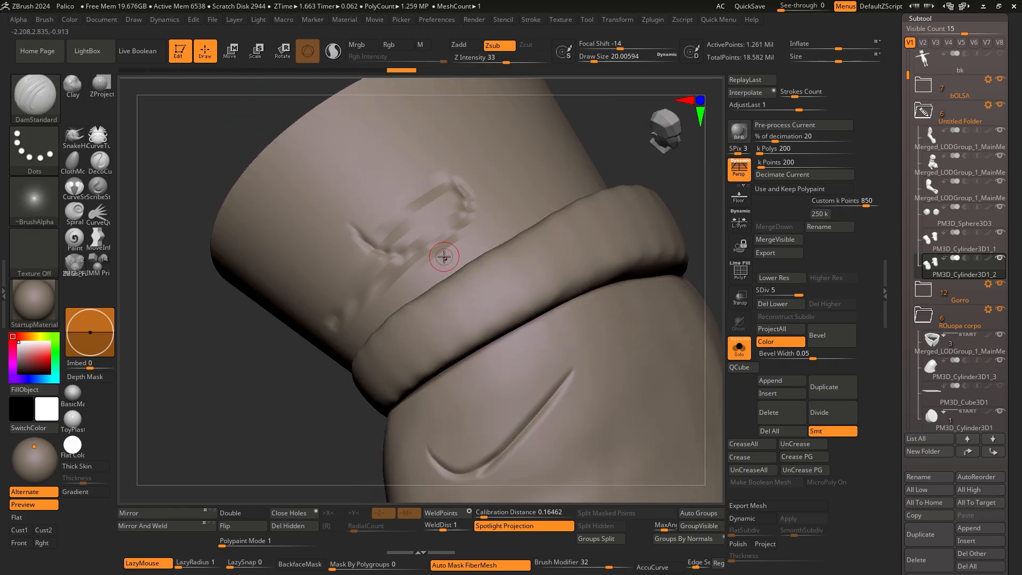
{"action": "key", "text": "ctrl+z"}
{"action": "key", "text": "ctrl+z"}
{"action": "right_click_drag", "start_coordinate": [527, 360], "coordinate": [495, 289], "text": "alt"}
{"action": "key", "text": "ctrl+z"}
{"action": "mouse_move", "coordinate": [567, 299]}
{"action": "left_mouse_down"}
{"action": "mouse_move", "coordinate": [491, 325]}
{"action": "mouse_move", "coordinate": [584, 364]}
{"action": "left_mouse_up"}
{"action": "key", "text": "ctrl+z"}
Check the glove's wireframe and carve several long diagonal creases into the back of the glove with DamStandard
{"action": "key", "text": "shift+f"}
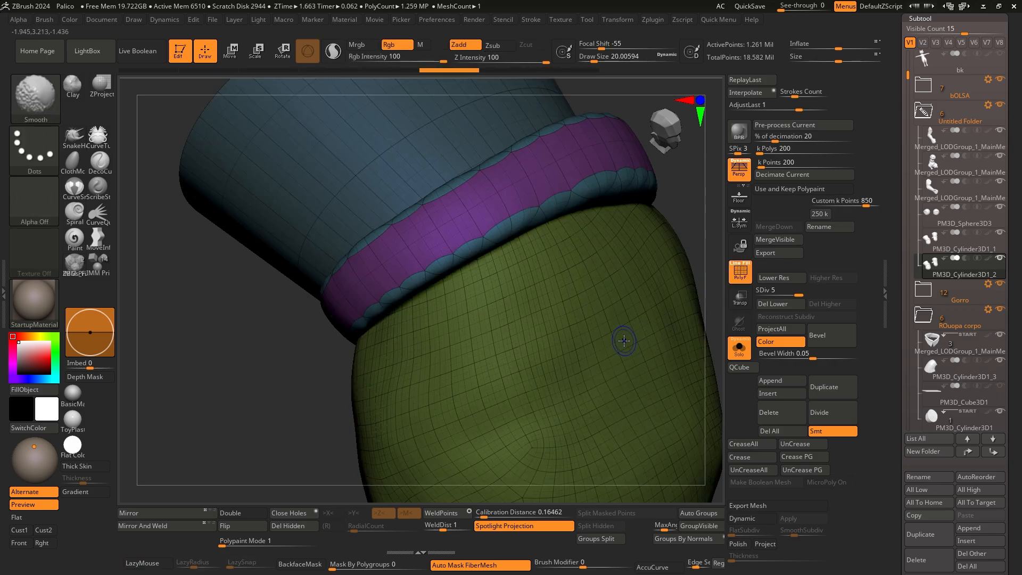
{"action": "key", "text": "shift+f"}
{"action": "left_click_drag", "start_coordinate": [527, 301], "coordinate": [453, 440]}
{"action": "mouse_move", "coordinate": [524, 303]}
{"action": "left_mouse_down"}
{"action": "mouse_move", "coordinate": [458, 425]}
{"action": "mouse_move", "coordinate": [468, 390]}
{"action": "left_mouse_up"}
{"action": "left_click_drag", "start_coordinate": [556, 309], "coordinate": [517, 398]}
{"action": "right_click_drag", "start_coordinate": [519, 393], "coordinate": [575, 365], "text": "ctrl"}
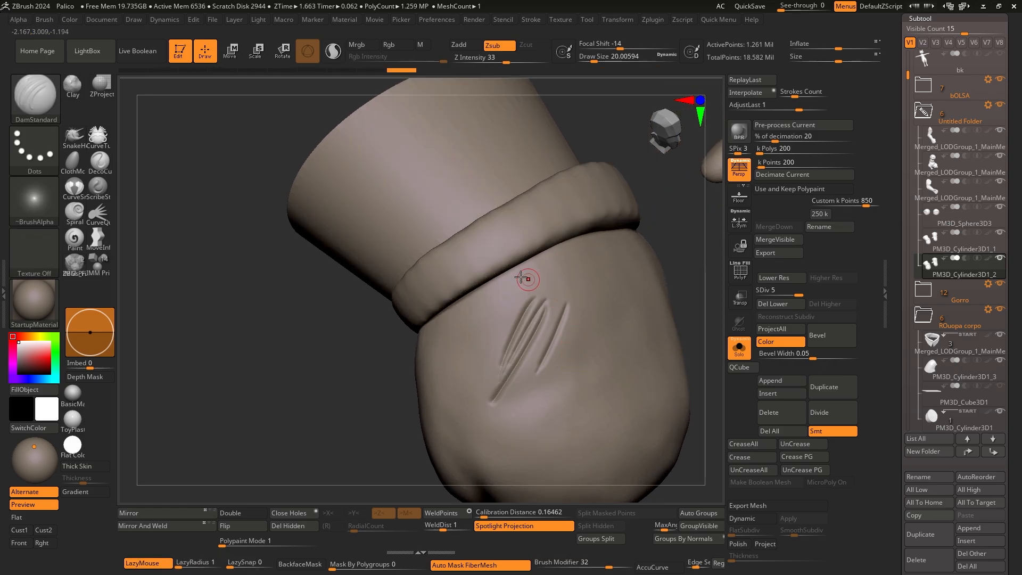
{"action": "mouse_move", "coordinate": [504, 275]}
{"action": "left_mouse_down"}
{"action": "mouse_move", "coordinate": [482, 226]}
{"action": "mouse_move", "coordinate": [468, 241]}
{"action": "mouse_move", "coordinate": [513, 274]}
{"action": "left_mouse_up"}
Sculpt short raised folds across the glove's cuff band with the Standard brush
{"action": "key", "text": "b"}
{"action": "key", "text": "s"}
{"action": "key", "text": "t"}
{"action": "left_click_drag", "start_coordinate": [516, 211], "coordinate": [529, 278]}
{"action": "left_click_drag", "start_coordinate": [530, 202], "coordinate": [545, 262]}
{"action": "left_click_drag", "start_coordinate": [525, 213], "coordinate": [541, 254]}
{"action": "left_click_drag", "start_coordinate": [458, 242], "coordinate": [489, 272]}
{"action": "left_click_drag", "start_coordinate": [435, 254], "coordinate": [461, 304]}
{"action": "left_click_drag", "start_coordinate": [421, 277], "coordinate": [468, 308]}
{"action": "left_click_drag", "start_coordinate": [460, 238], "coordinate": [484, 299]}
{"action": "mouse_move", "coordinate": [569, 324]}
{"action": "right_mouse_down"}
{"action": "mouse_move", "coordinate": [507, 339]}
{"action": "mouse_move", "coordinate": [511, 302]}
{"action": "mouse_move", "coordinate": [532, 293]}
{"action": "mouse_move", "coordinate": [511, 299]}
{"action": "right_mouse_up"}
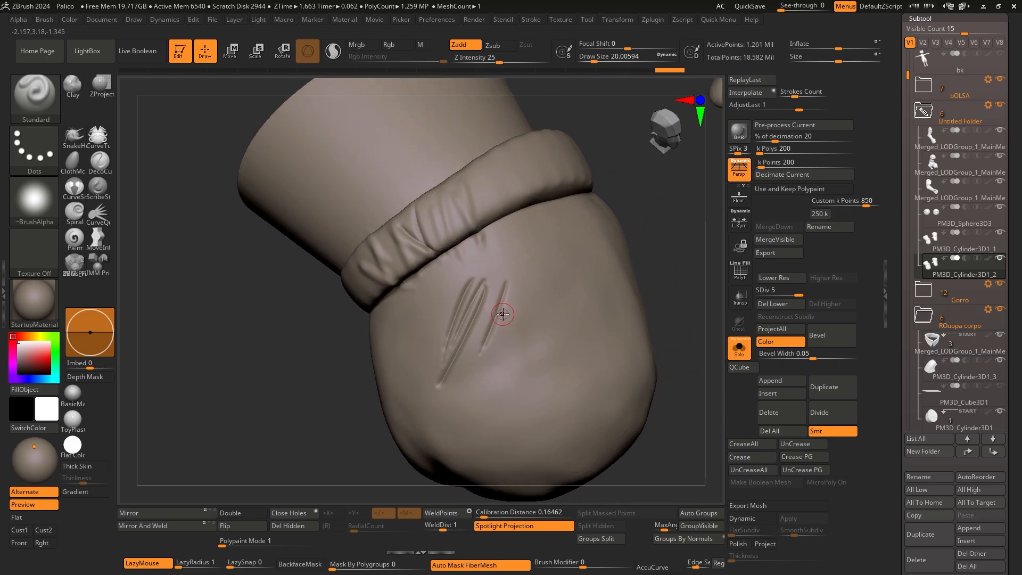
Switch back to the DamStandard brush and turn the glove to show its back
{"action": "key", "text": "b"}
{"action": "key", "text": "d"}
{"action": "key", "text": "s"}
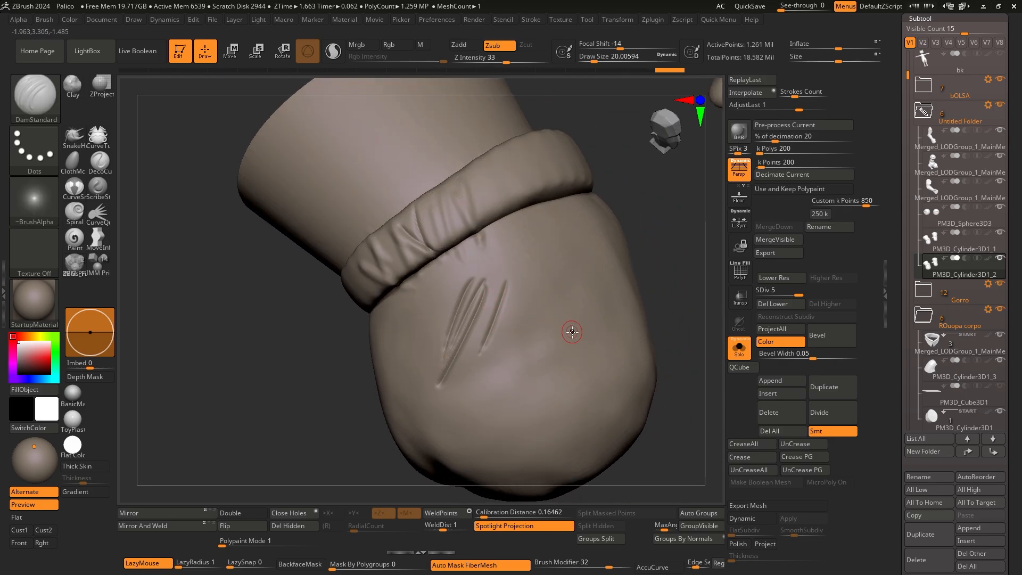
{"action": "right_click_drag", "start_coordinate": [573, 332], "coordinate": [517, 281]}
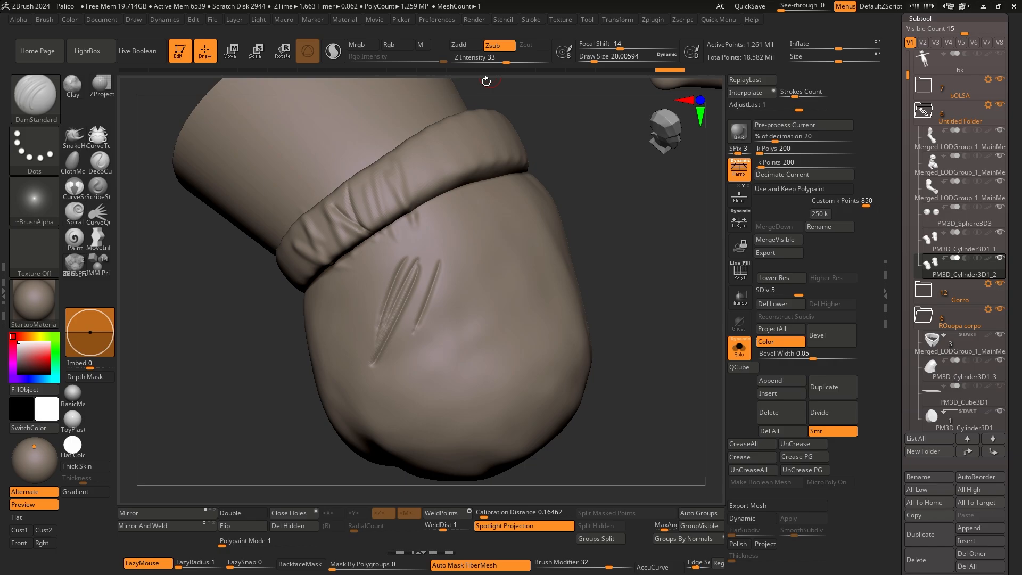
Turn on surface noise for the gloves copy and accept the initial NoiseMaker settings
{"action": "left_click", "coordinate": [763, 80]}
{"action": "left_click_drag", "start_coordinate": [902, 402], "coordinate": [931, 343]}
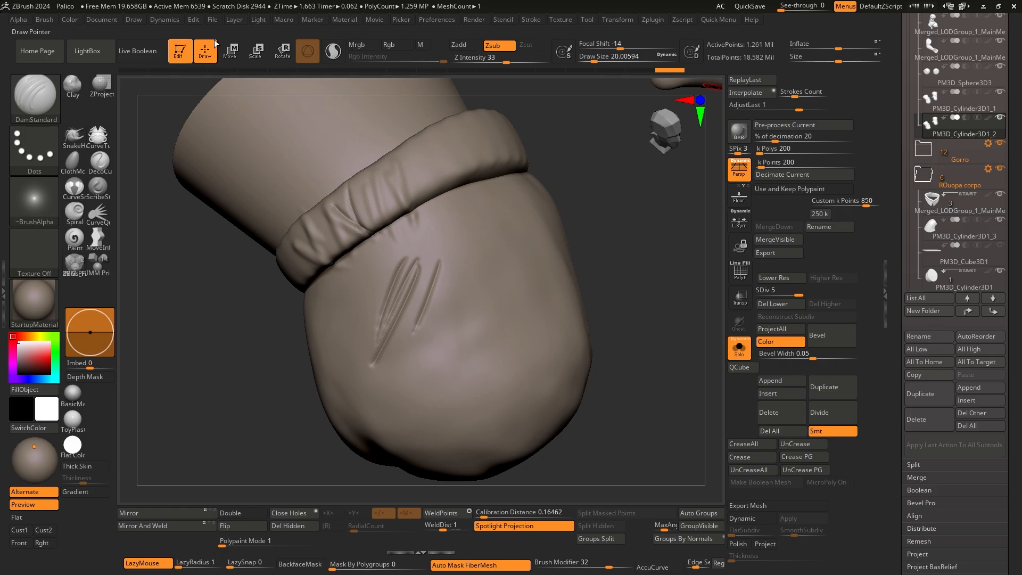
{"action": "left_click_drag", "start_coordinate": [438, 47], "coordinate": [157, 46], "text": "ctrl"}
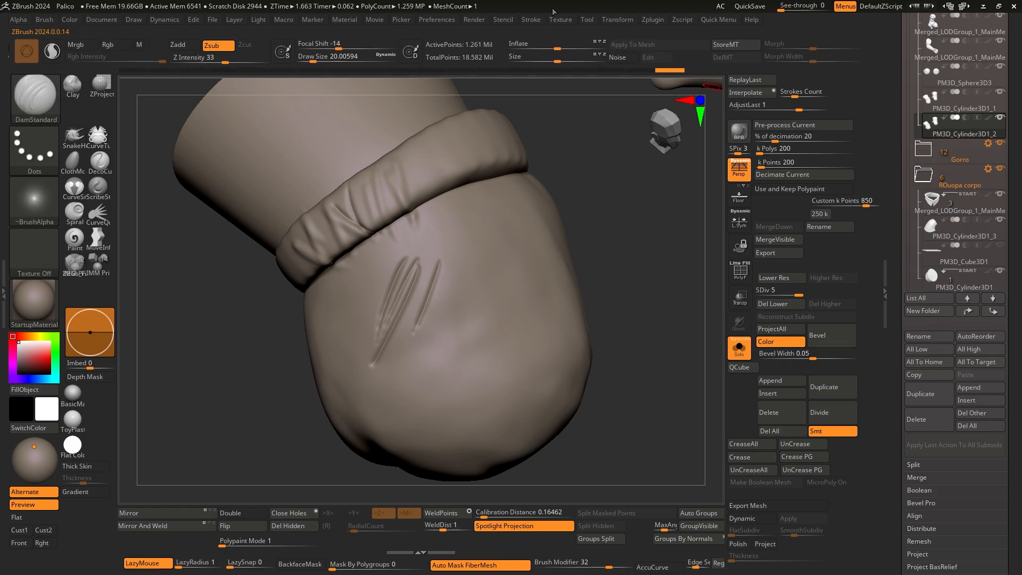
{"action": "left_click", "coordinate": [611, 57]}
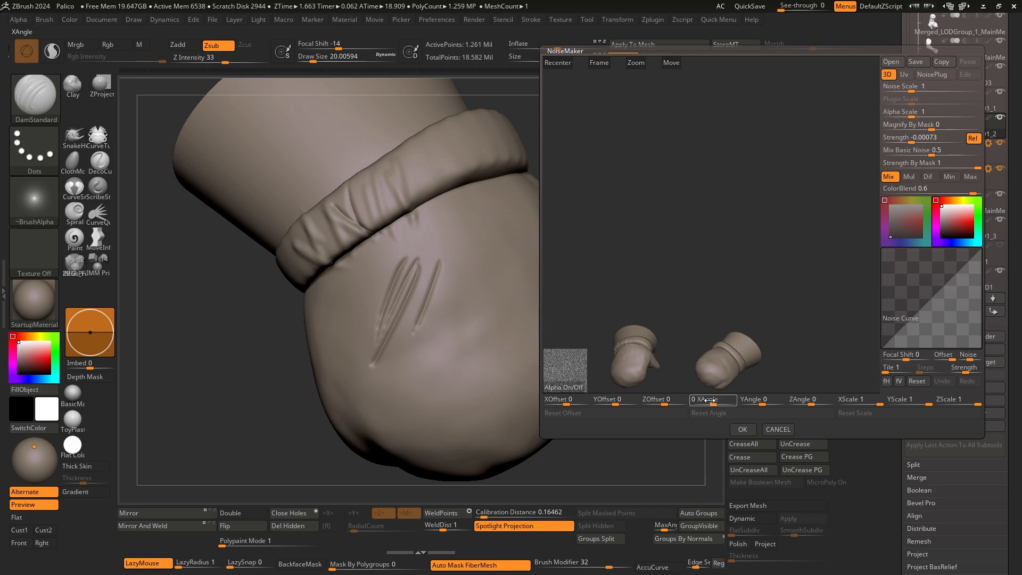
{"action": "left_click", "coordinate": [743, 429]}
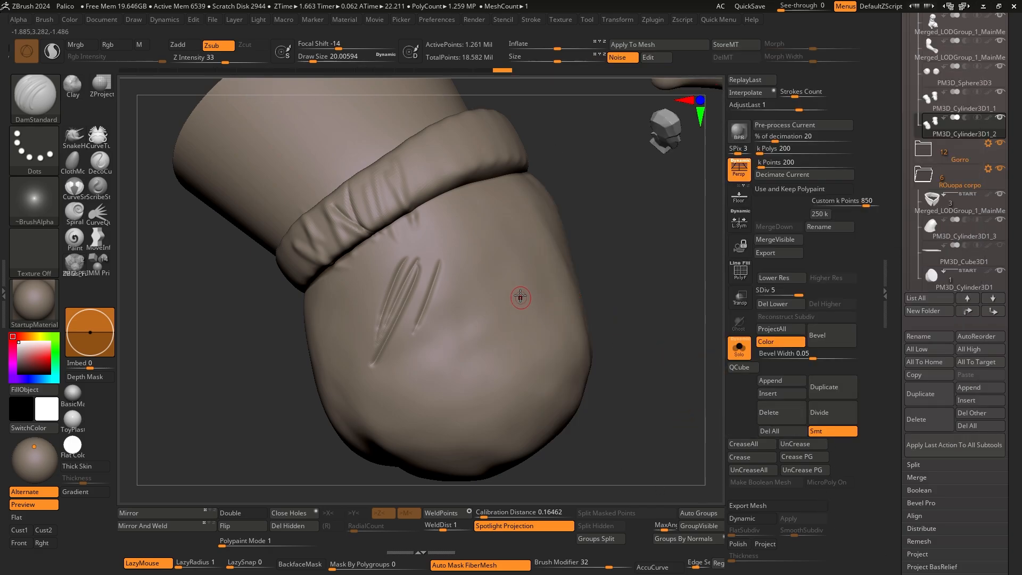
Edit the surface noise with Noise Scale 0, Strength about -0.12 and Alpha Scale about 0.066, enlarging the glove preview
{"action": "left_click", "coordinate": [650, 57]}
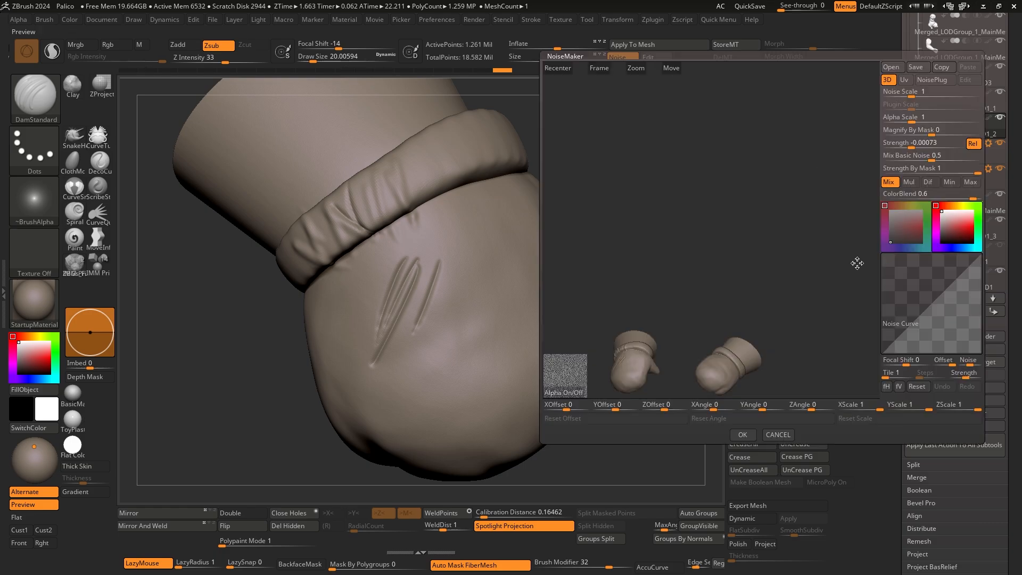
{"action": "left_click_drag", "start_coordinate": [911, 92], "coordinate": [899, 118]}
{"action": "left_click", "coordinate": [607, 68]}
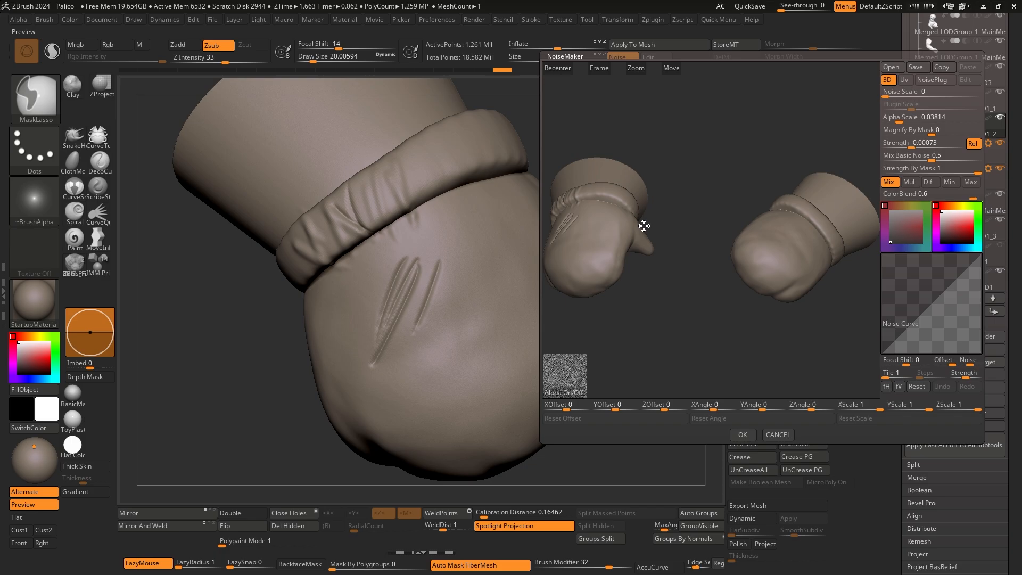
{"action": "left_click_drag", "start_coordinate": [644, 225], "coordinate": [710, 234], "text": "alt"}
{"action": "left_click_drag", "start_coordinate": [912, 143], "coordinate": [904, 118]}
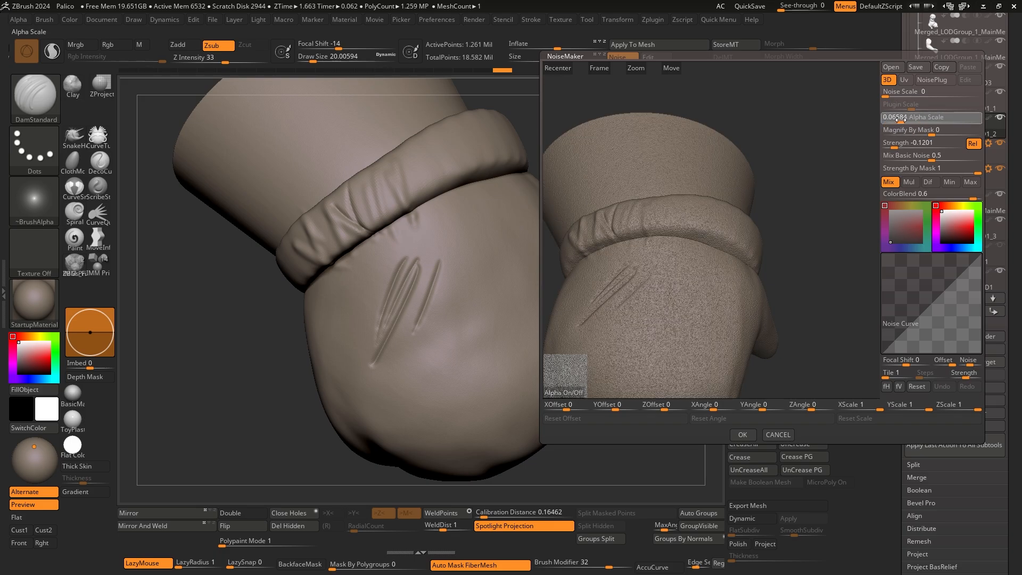
Set Mix Basic Noise to 0, Alpha Scale to about 0.126 and Strength to about -0.01, and accept the noise
{"action": "left_click_drag", "start_coordinate": [920, 156], "coordinate": [980, 164]}
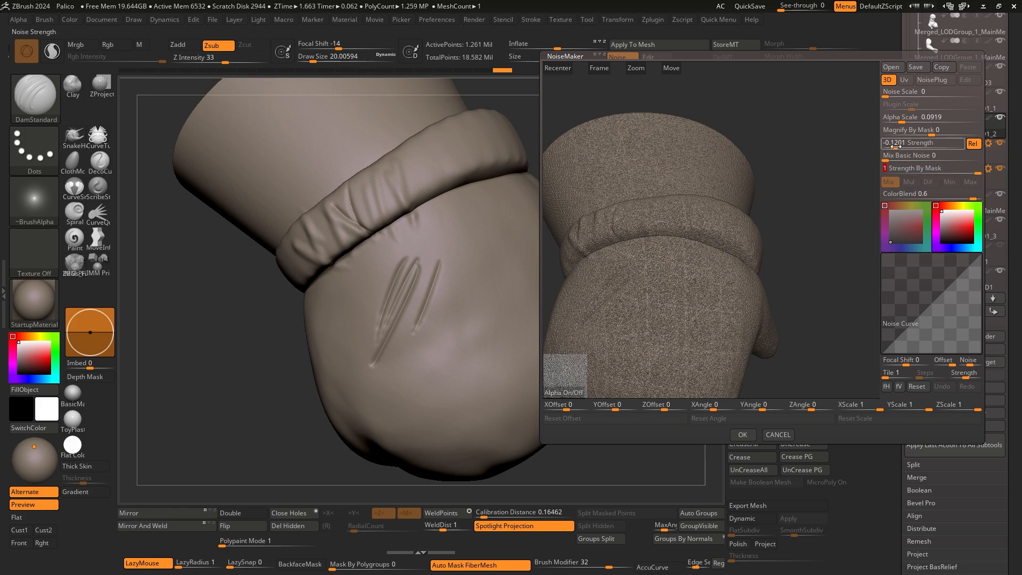
{"action": "left_click_drag", "start_coordinate": [896, 144], "coordinate": [900, 121]}
{"action": "left_click_drag", "start_coordinate": [902, 122], "coordinate": [903, 140]}
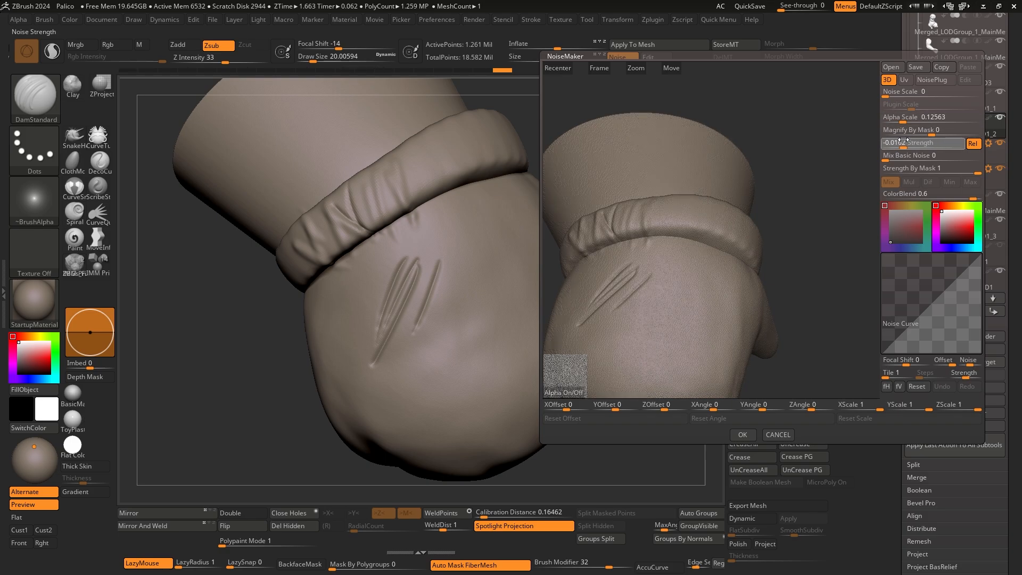
{"action": "left_click", "coordinate": [743, 434]}
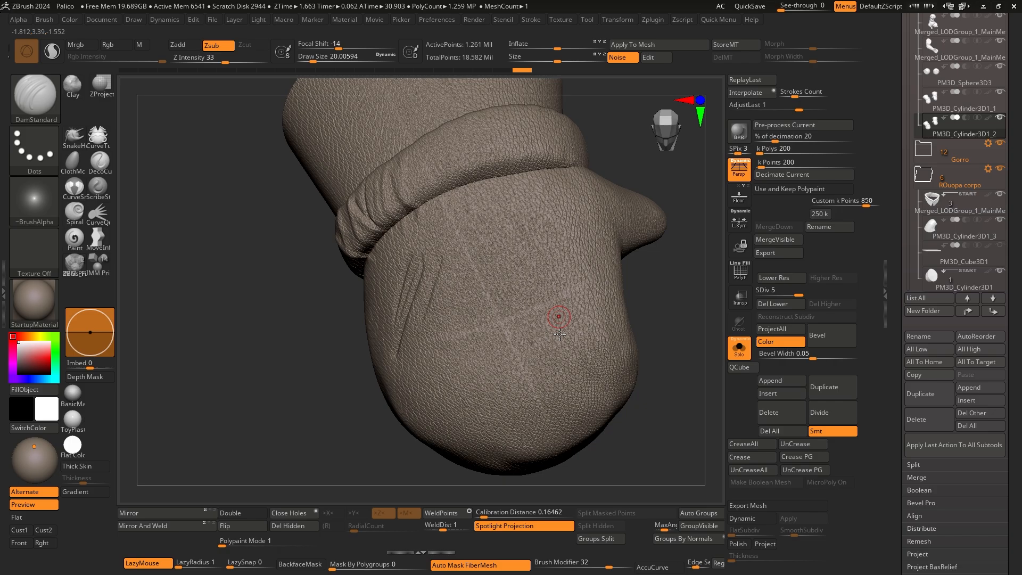
Apply the leather-like noise to the glove mesh and inspect the surface up close and from several sides
{"action": "right_click_drag", "start_coordinate": [525, 321], "coordinate": [548, 390], "text": "ctrl"}
{"action": "right_click", "coordinate": [549, 390]}
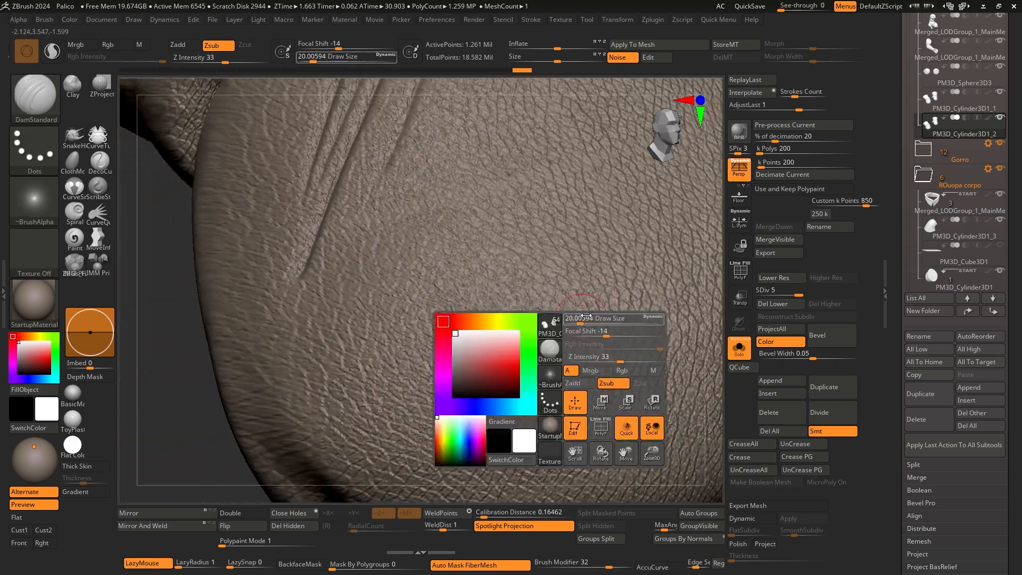
{"action": "left_click", "coordinate": [675, 44]}
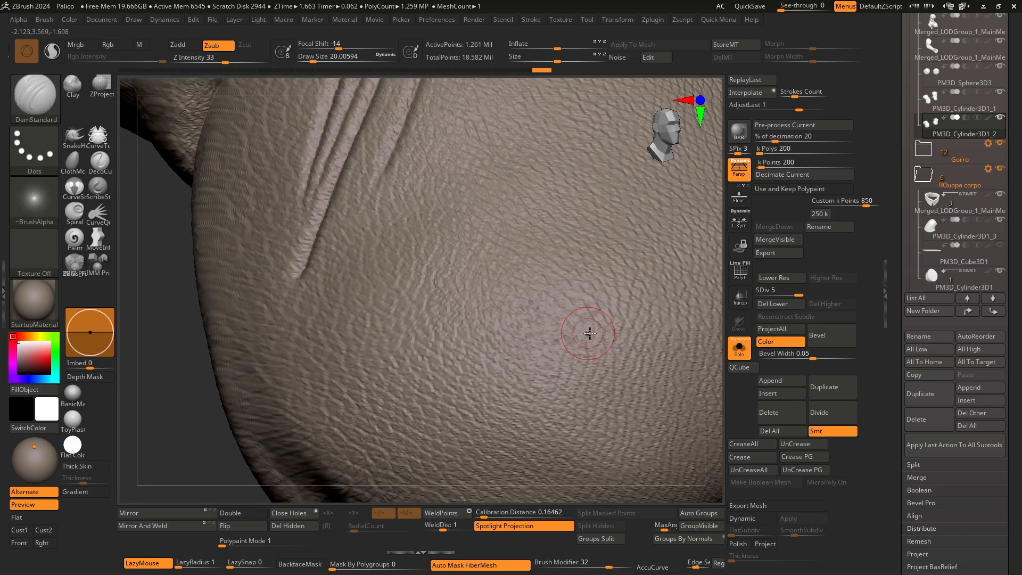
{"action": "right_click_drag", "start_coordinate": [588, 333], "coordinate": [559, 317], "text": "ctrl"}
{"action": "mouse_move", "coordinate": [580, 279]}
{"action": "right_mouse_down", "text": "ctrl"}
{"action": "mouse_move", "coordinate": [604, 338]}
{"action": "mouse_move", "coordinate": [595, 307]}
{"action": "mouse_move", "coordinate": [553, 282]}
{"action": "mouse_move", "coordinate": [555, 308]}
{"action": "mouse_move", "coordinate": [610, 362]}
{"action": "mouse_move", "coordinate": [644, 424]}
{"action": "right_mouse_up", "text": "ctrl"}
{"action": "mouse_move", "coordinate": [626, 387]}
{"action": "right_mouse_down", "text": "ctrl"}
{"action": "mouse_move", "coordinate": [548, 269]}
{"action": "mouse_move", "coordinate": [589, 339]}
{"action": "mouse_move", "coordinate": [626, 363]}
{"action": "right_mouse_up", "text": "ctrl"}
{"action": "mouse_move", "coordinate": [626, 363]}
{"action": "right_mouse_down", "text": "alt"}
{"action": "mouse_move", "coordinate": [559, 321]}
{"action": "mouse_move", "coordinate": [649, 224]}
{"action": "right_mouse_up", "text": "alt"}
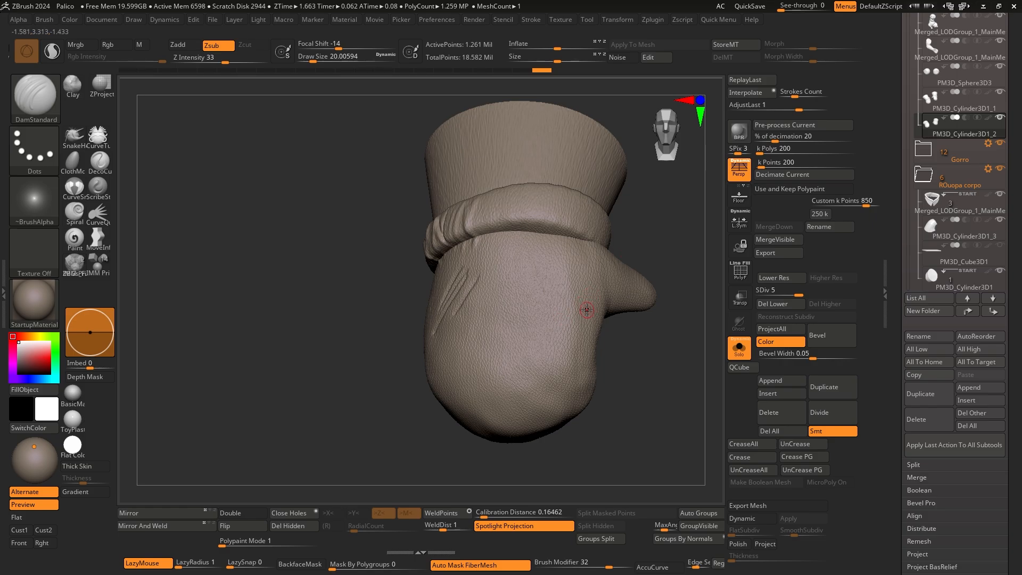
{"action": "right_click_drag", "start_coordinate": [587, 309], "coordinate": [647, 344]}
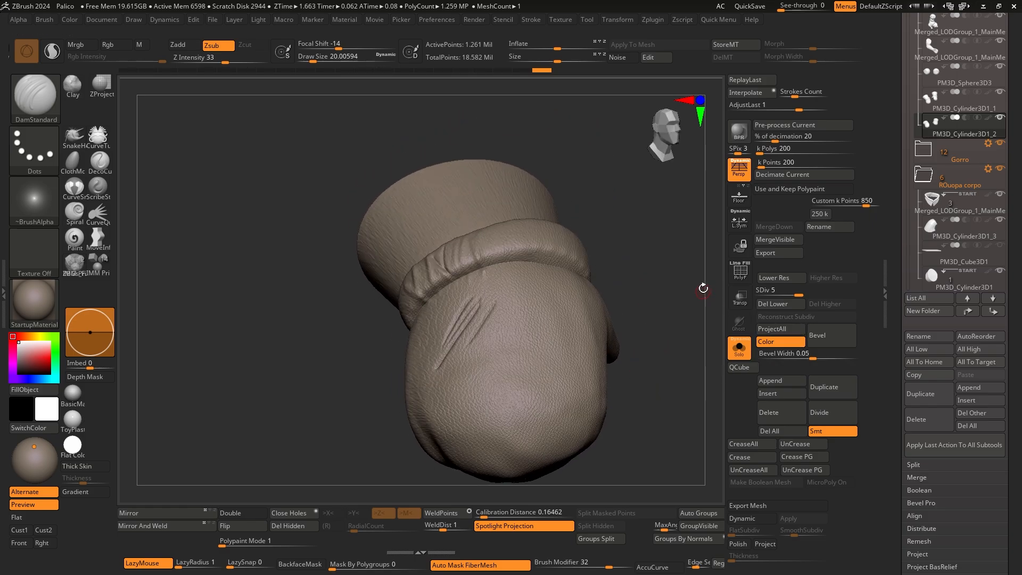
Divide the glove mesh once with DivideHD in the Geometry HD settings
{"action": "right_click_drag", "start_coordinate": [661, 307], "coordinate": [658, 352]}
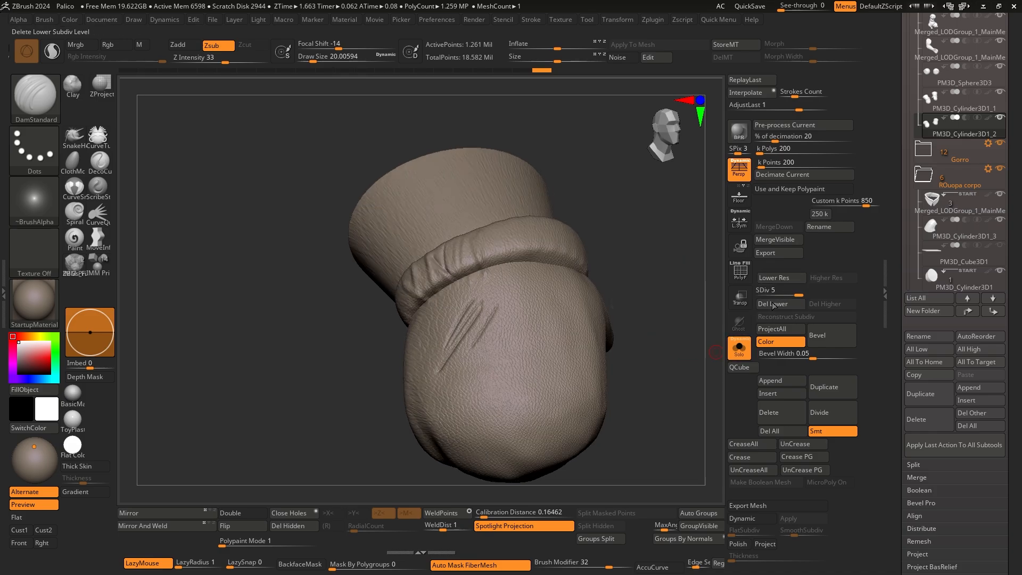
{"action": "left_click", "coordinate": [899, 357]}
{"action": "scroll", "coordinate": [921, 300], "scroll_direction": "down", "scroll_amount": 8}
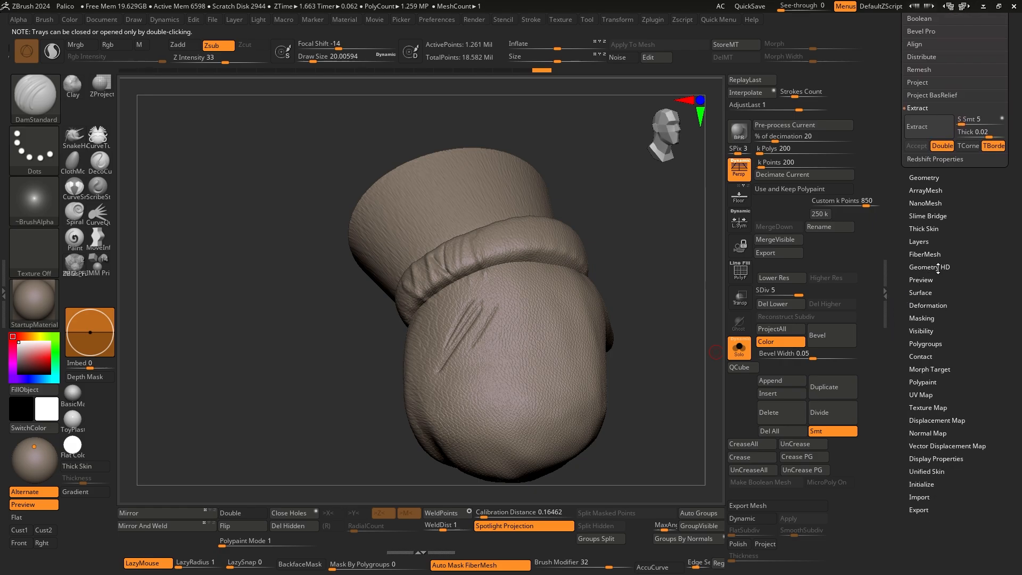
{"action": "left_click", "coordinate": [938, 268]}
{"action": "scroll", "coordinate": [927, 203], "scroll_direction": "up", "scroll_amount": 3}
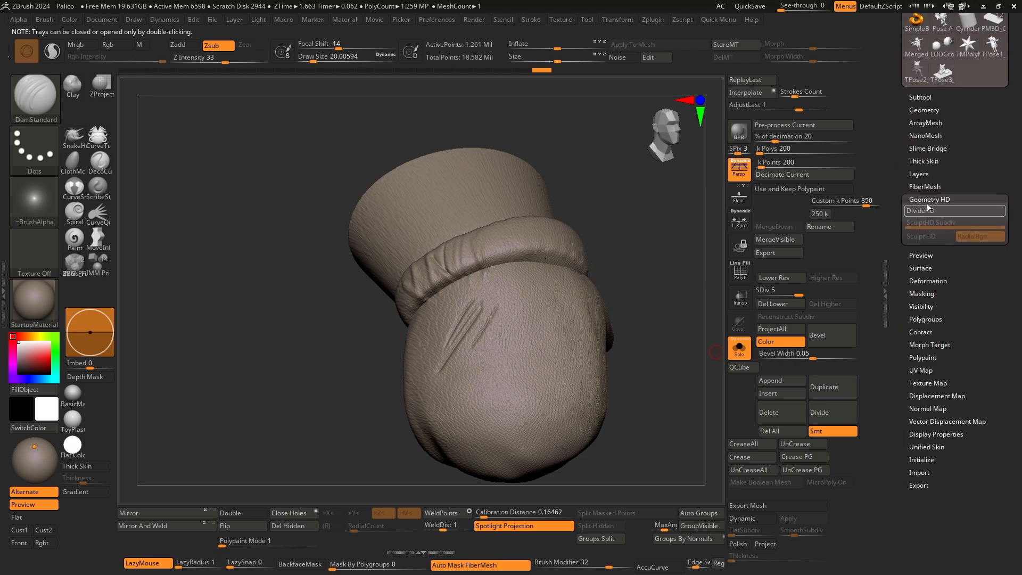
{"action": "left_click", "coordinate": [939, 212]}
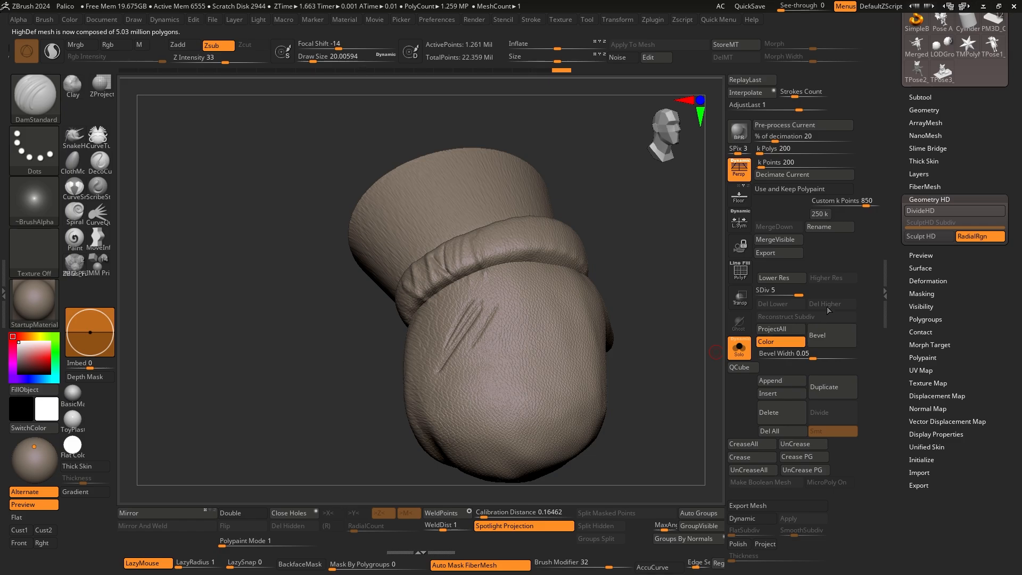
Set the draw size to about 167 and divide the glove mesh in HD two more times
{"action": "key", "text": "s"}
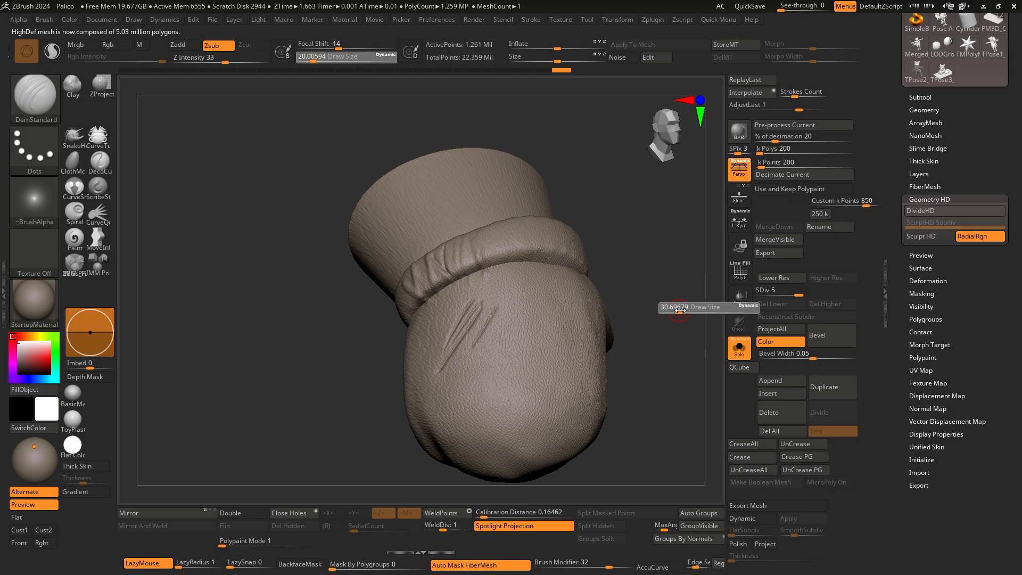
{"action": "left_click_drag", "start_coordinate": [696, 317], "coordinate": [706, 317]}
{"action": "left_click_drag", "start_coordinate": [672, 273], "coordinate": [673, 244]}
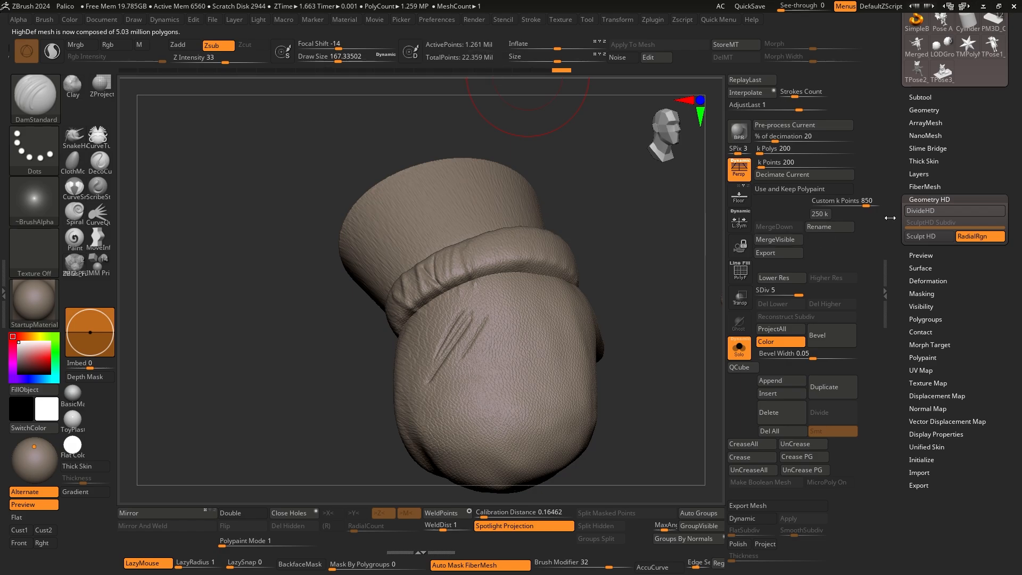
{"action": "left_click", "coordinate": [936, 213]}
{"action": "left_click", "coordinate": [928, 213]}
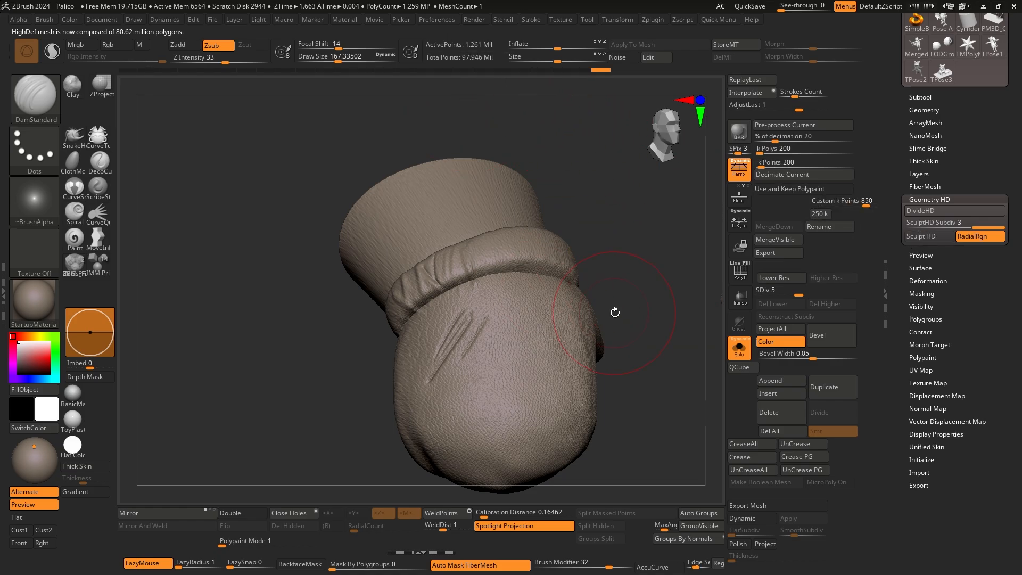
Try HD sculpting on the back of the glove with a draw size of about 268, using the polyframe to place the region, and leave it again
{"action": "key", "text": "bracketright"}
{"action": "key", "text": "shift+f"}
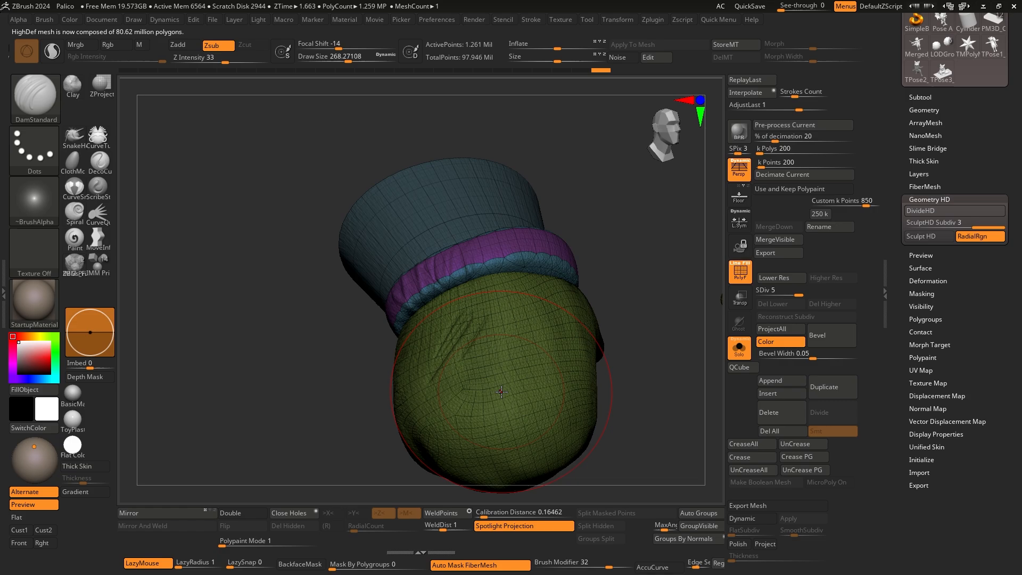
{"action": "key", "text": "a"}
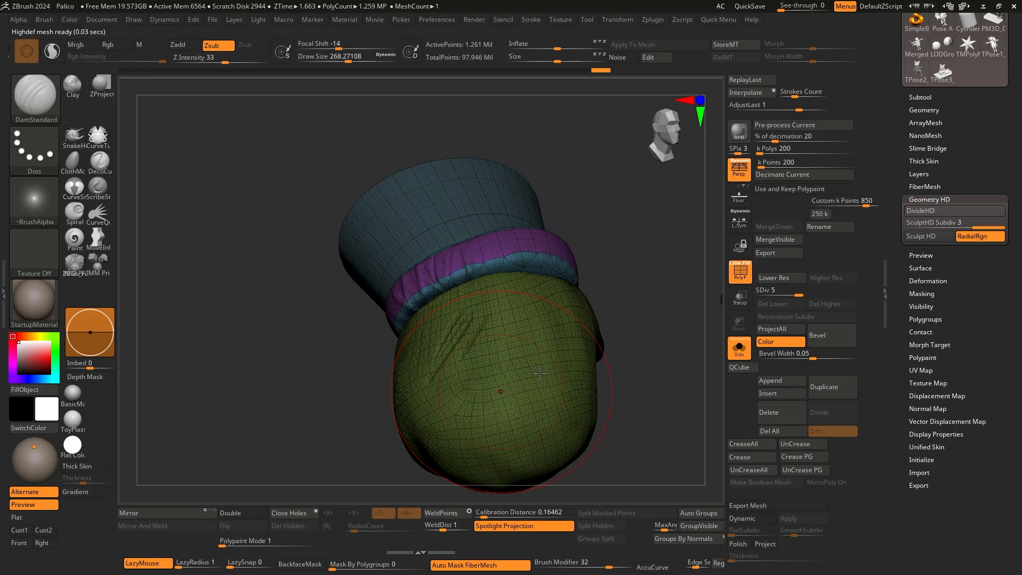
{"action": "mouse_move", "coordinate": [529, 372]}
{"action": "right_mouse_down", "text": "alt"}
{"action": "mouse_move", "coordinate": [561, 293]}
{"action": "mouse_move", "coordinate": [539, 349]}
{"action": "mouse_move", "coordinate": [533, 313]}
{"action": "right_mouse_up", "text": "alt"}
{"action": "key", "text": "shift+f"}
{"action": "key", "text": "s"}
{"action": "left_click_drag", "start_coordinate": [538, 357], "coordinate": [520, 355]}
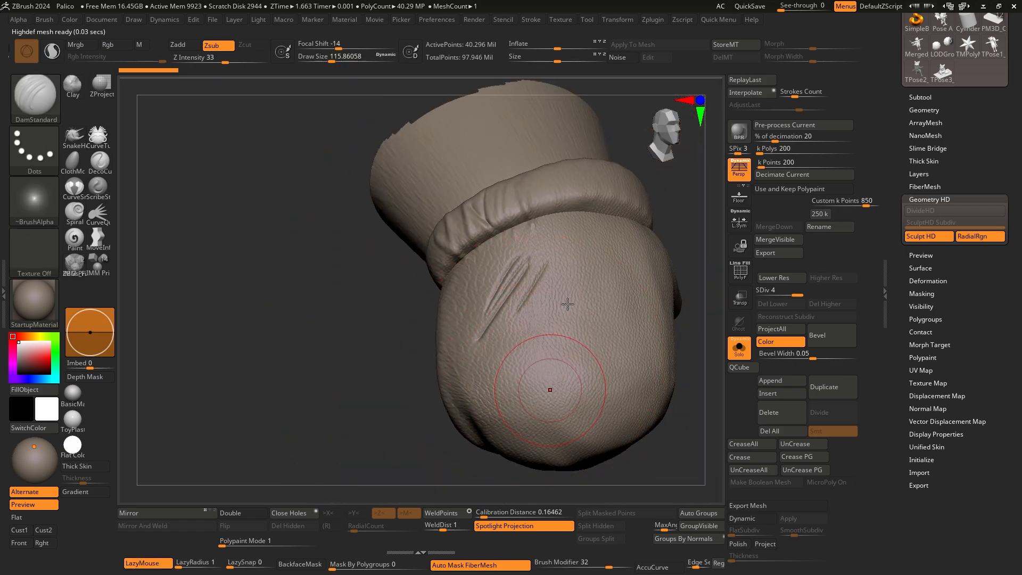
{"action": "key", "text": "a"}
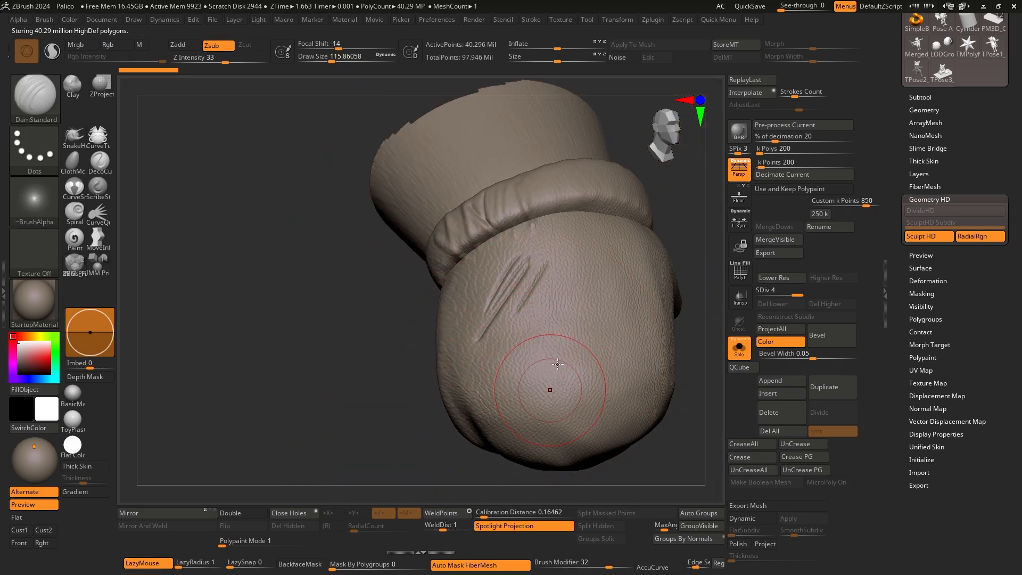
Set SculptHD Subdiv to 2, activate HD sculpting on the back of the glove and reduce the draw size to about 68
{"action": "right_click_drag", "start_coordinate": [571, 377], "coordinate": [565, 400], "text": "ctrl"}
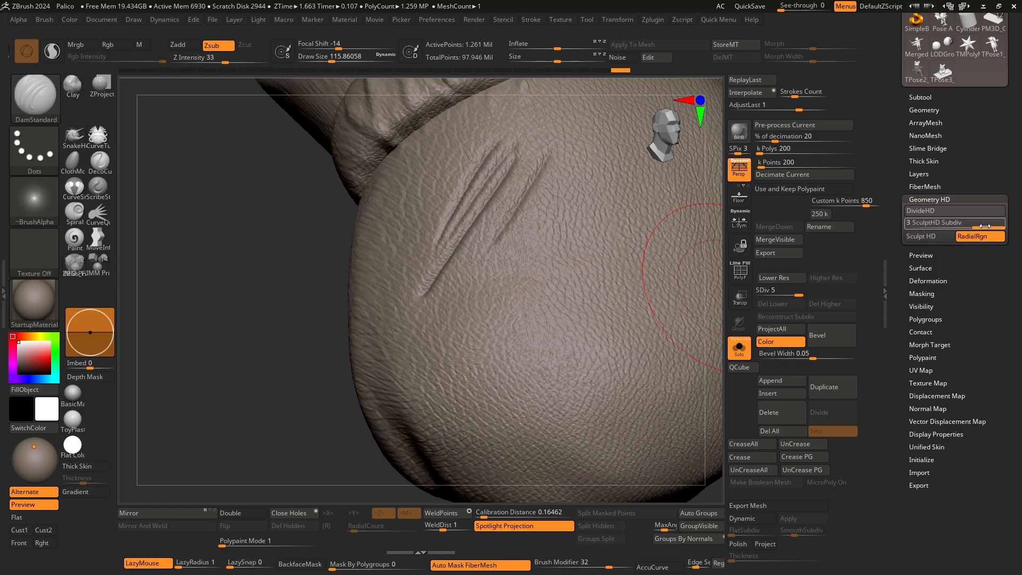
{"action": "left_click_drag", "start_coordinate": [985, 225], "coordinate": [964, 227]}
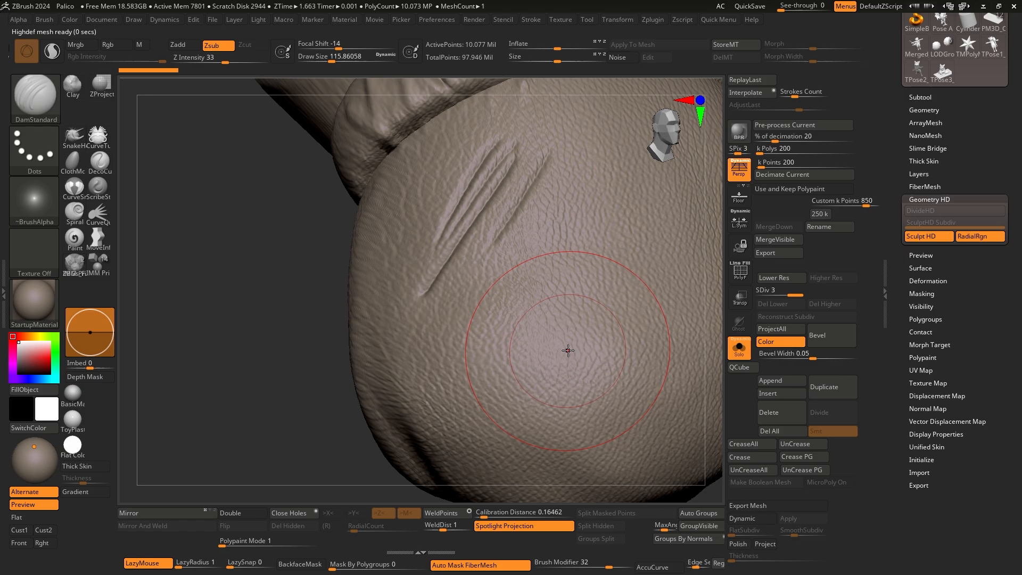
{"action": "key", "text": "s"}
{"action": "left_click_drag", "start_coordinate": [564, 337], "coordinate": [556, 336]}
{"action": "mouse_move", "coordinate": [563, 369]}
{"action": "right_mouse_down", "text": "ctrl"}
{"action": "mouse_move", "coordinate": [552, 337]}
{"action": "mouse_move", "coordinate": [563, 388]}
{"action": "right_mouse_up", "text": "ctrl"}
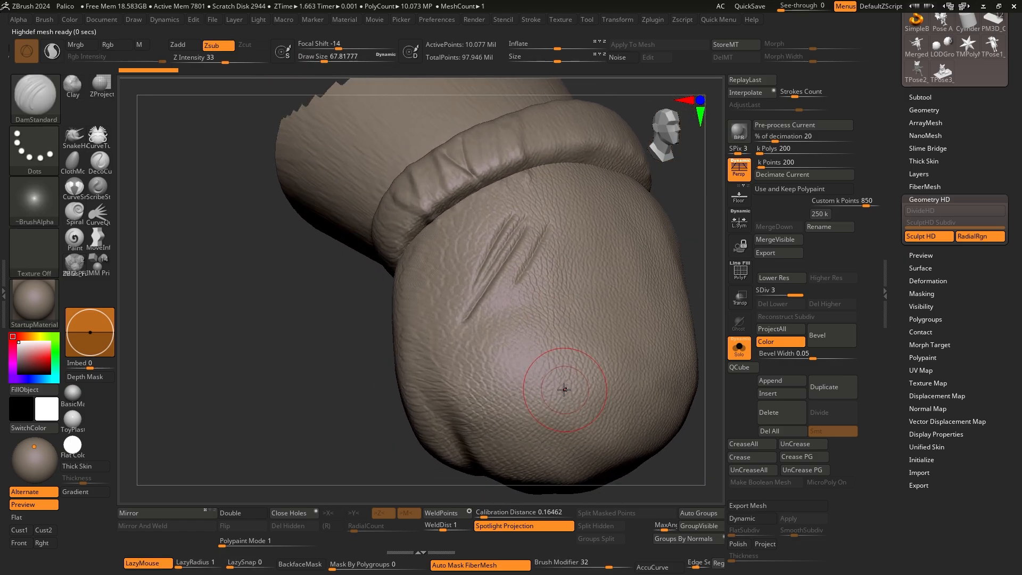
Carve a long looped crease on the back of the glove with DamStandard at a draw size of about 35
{"action": "key", "text": "s"}
{"action": "left_click_drag", "start_coordinate": [563, 388], "coordinate": [556, 387]}
{"action": "right_click_drag", "start_coordinate": [545, 346], "coordinate": [553, 397], "text": "ctrl"}
{"action": "left_click_drag", "start_coordinate": [526, 434], "coordinate": [537, 290]}
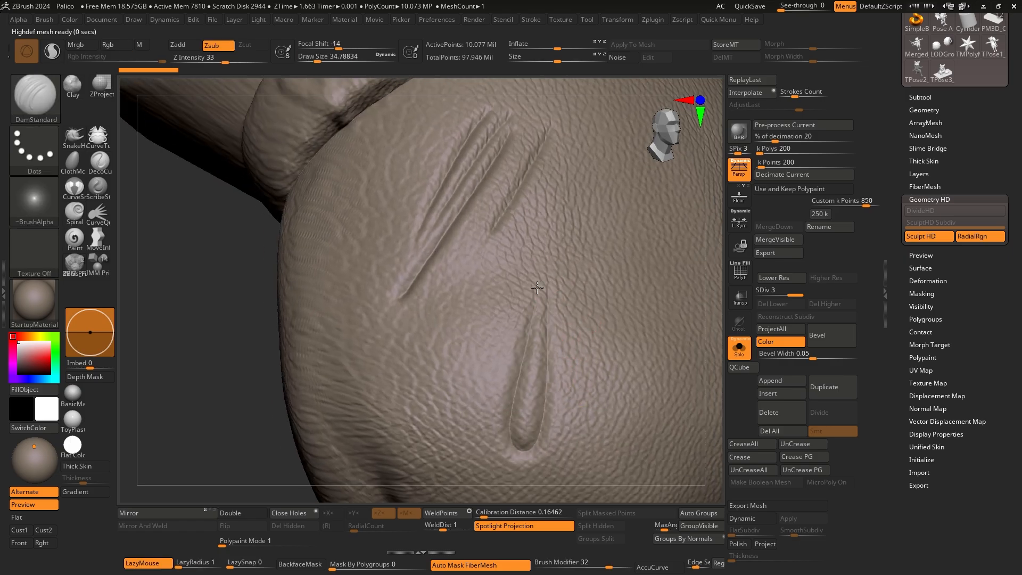
{"action": "mouse_move", "coordinate": [527, 428]}
{"action": "left_mouse_down"}
{"action": "mouse_move", "coordinate": [536, 292]}
{"action": "mouse_move", "coordinate": [547, 290]}
{"action": "mouse_move", "coordinate": [563, 420]}
{"action": "left_mouse_up"}
Carve finer parallel scratches beside the looped crease, reducing the draw size to about 14 and down to about 3.7
{"action": "key", "text": "s"}
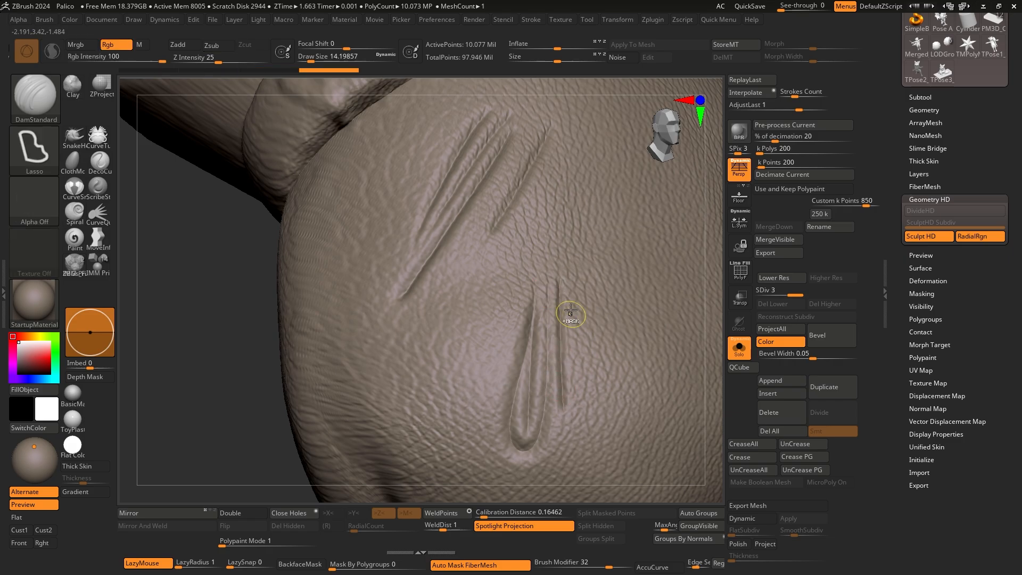
{"action": "right_click_drag", "start_coordinate": [570, 312], "coordinate": [572, 349], "text": "ctrl"}
{"action": "mouse_move", "coordinate": [559, 260]}
{"action": "left_mouse_down"}
{"action": "mouse_move", "coordinate": [575, 473]}
{"action": "mouse_move", "coordinate": [578, 459]}
{"action": "left_mouse_up"}
{"action": "key", "text": "s"}
{"action": "left_click_drag", "start_coordinate": [580, 411], "coordinate": [575, 411]}
{"action": "left_click_drag", "start_coordinate": [572, 272], "coordinate": [601, 485]}
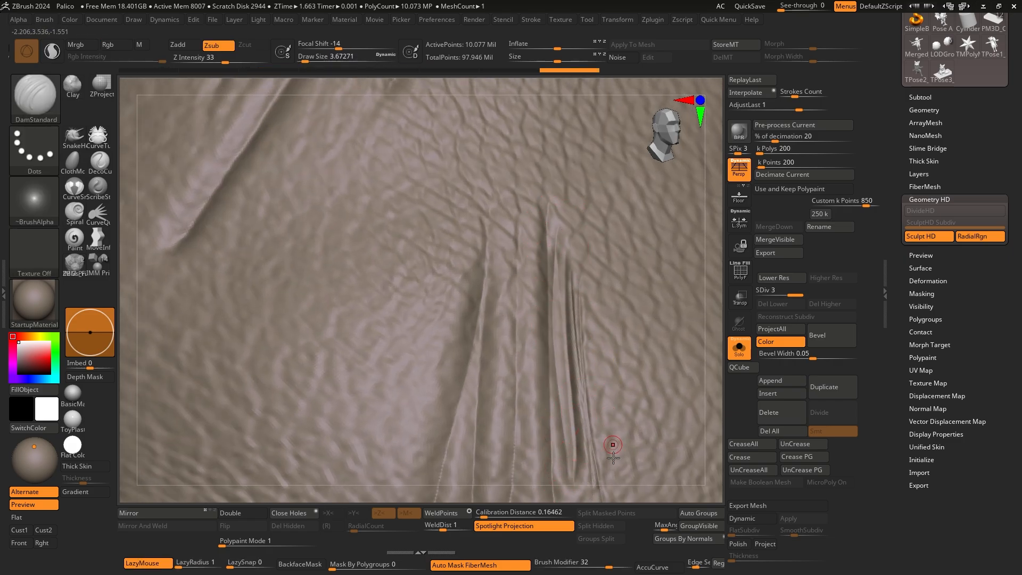
{"action": "mouse_move", "coordinate": [582, 242]}
{"action": "left_mouse_down"}
{"action": "mouse_move", "coordinate": [611, 464]}
{"action": "mouse_move", "coordinate": [624, 475]}
{"action": "left_mouse_up"}
{"action": "right_click_drag", "start_coordinate": [590, 287], "coordinate": [587, 170], "text": "ctrl"}
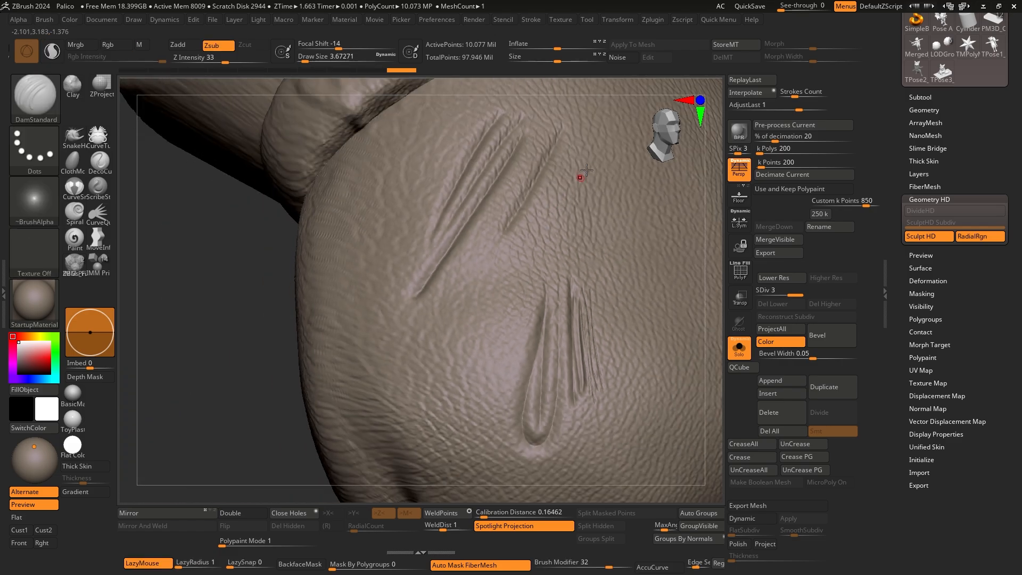
Turn on surface noise with Noise Scale 1 and Strength -0.00073, apply it to the HD mesh and inspect the glove
{"action": "left_click", "coordinate": [617, 58]}
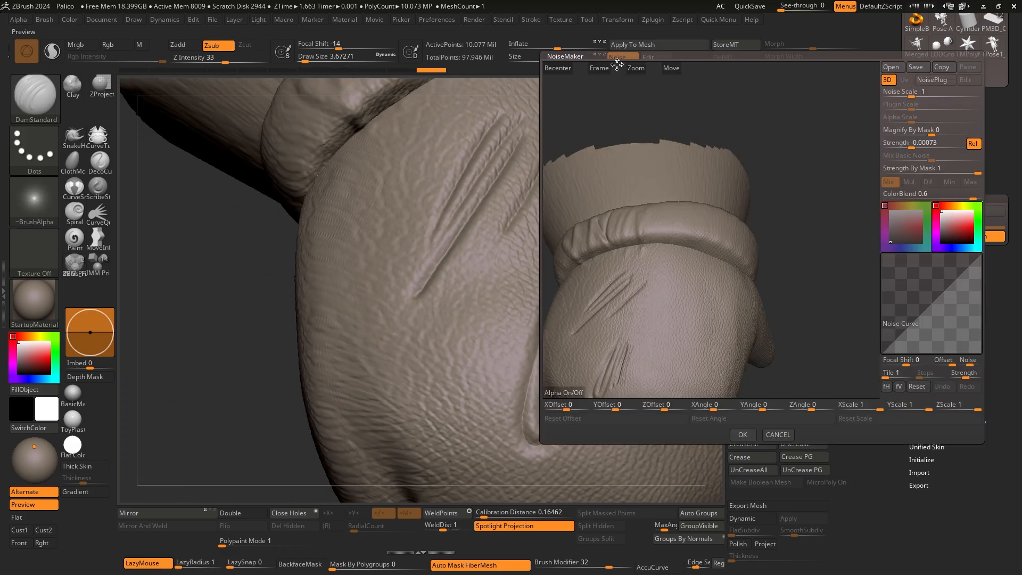
{"action": "left_click", "coordinate": [747, 433]}
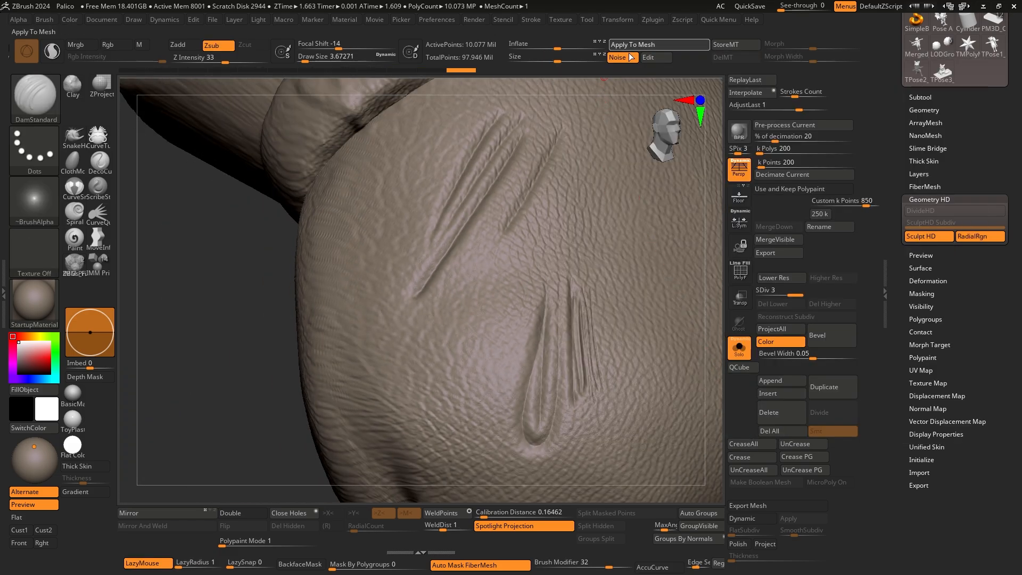
{"action": "right_click_drag", "start_coordinate": [637, 345], "coordinate": [611, 318], "text": "alt"}
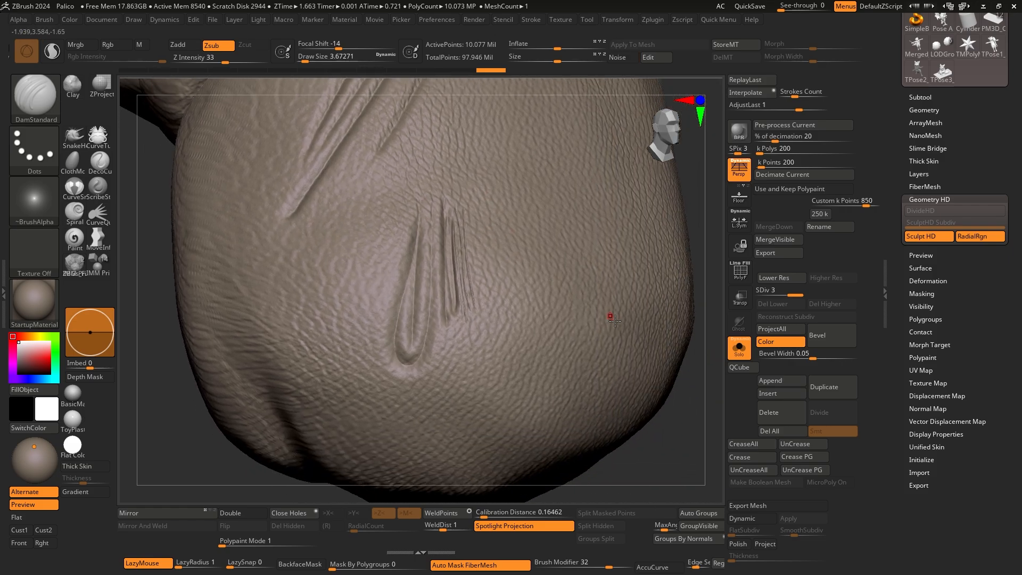
{"action": "mouse_move", "coordinate": [539, 274]}
{"action": "right_mouse_down", "text": "ctrl"}
{"action": "mouse_move", "coordinate": [598, 353]}
{"action": "mouse_move", "coordinate": [563, 313]}
{"action": "mouse_move", "coordinate": [529, 309]}
{"action": "mouse_move", "coordinate": [532, 336]}
{"action": "mouse_move", "coordinate": [575, 326]}
{"action": "mouse_move", "coordinate": [558, 295]}
{"action": "right_mouse_up", "text": "ctrl"}
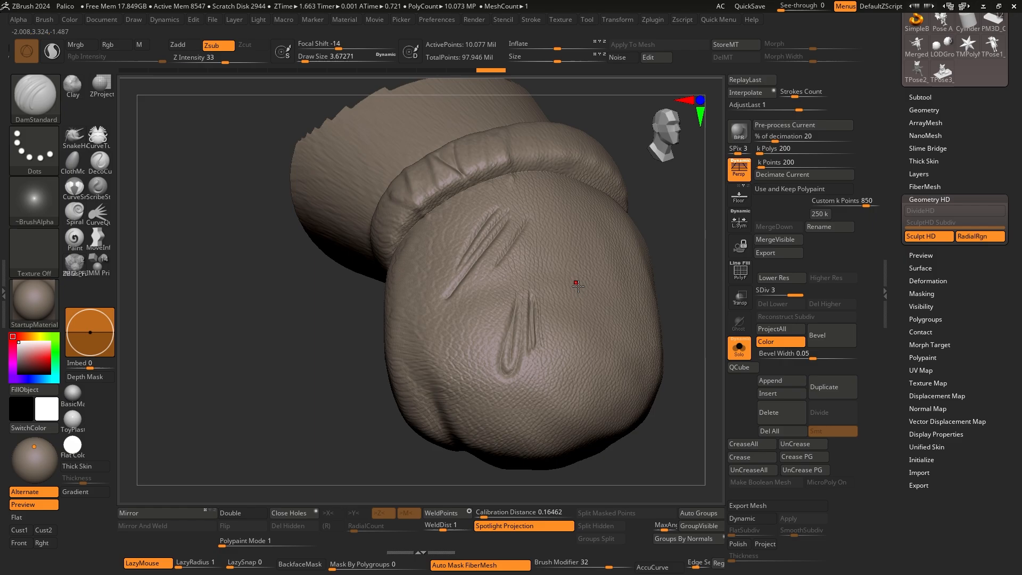
{"action": "right_click_drag", "start_coordinate": [528, 241], "coordinate": [551, 256], "text": "ctrl"}
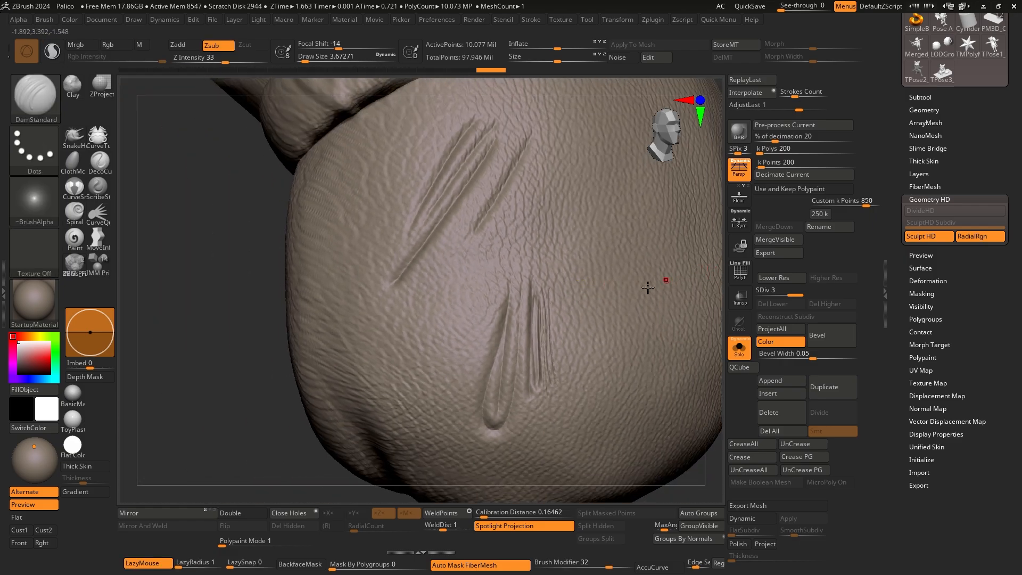
{"action": "right_click_drag", "start_coordinate": [578, 295], "coordinate": [616, 302]}
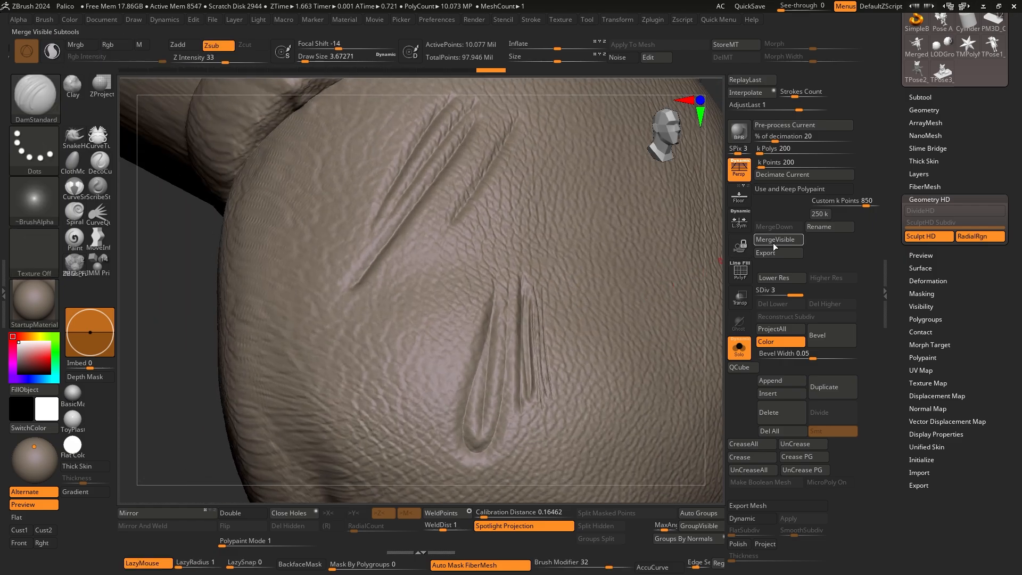
Leave HD sculpting, raise the draw size to about 77 and inspect the whole glove from several angles
{"action": "left_click", "coordinate": [925, 237]}
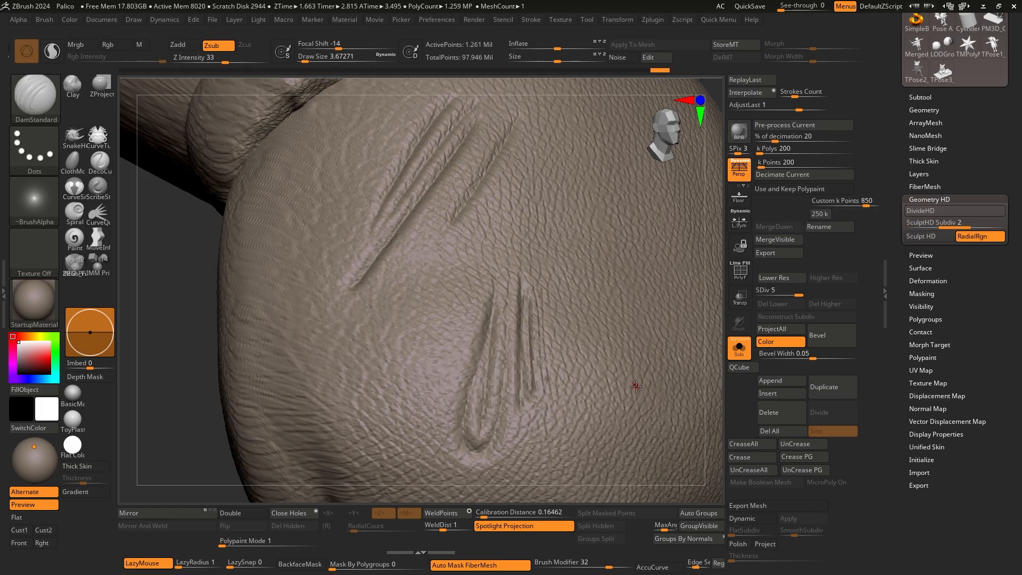
{"action": "mouse_move", "coordinate": [620, 375]}
{"action": "right_mouse_down", "text": "ctrl"}
{"action": "mouse_move", "coordinate": [570, 311]}
{"action": "mouse_move", "coordinate": [612, 377]}
{"action": "mouse_move", "coordinate": [630, 366]}
{"action": "mouse_move", "coordinate": [580, 306]}
{"action": "mouse_move", "coordinate": [572, 363]}
{"action": "right_mouse_up", "text": "ctrl"}
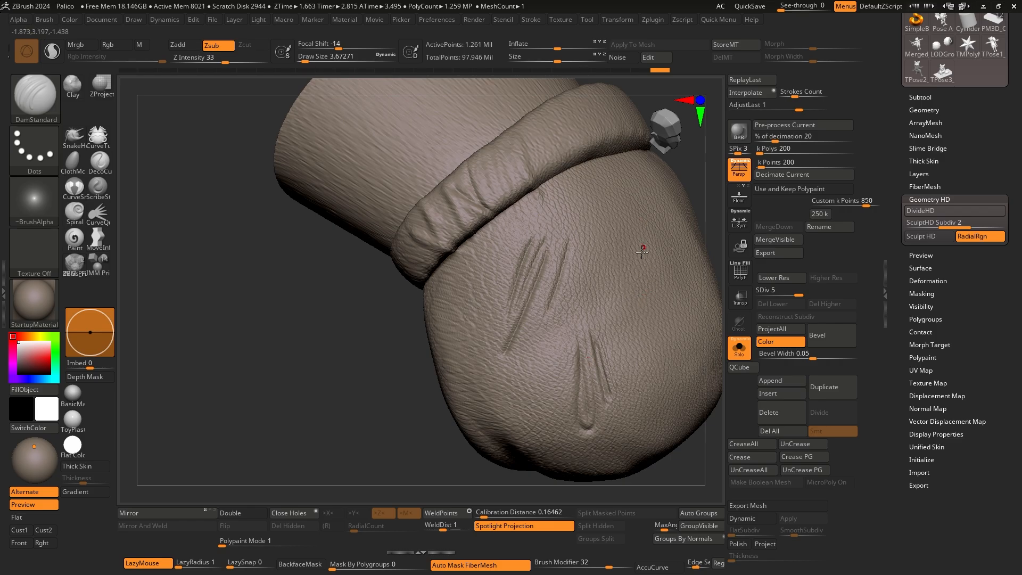
{"action": "key", "text": "s"}
{"action": "left_click_drag", "start_coordinate": [617, 280], "coordinate": [639, 283]}
{"action": "mouse_move", "coordinate": [638, 283]}
{"action": "right_mouse_down", "text": "ctrl"}
{"action": "mouse_move", "coordinate": [584, 223]}
{"action": "mouse_move", "coordinate": [526, 275]}
{"action": "mouse_move", "coordinate": [618, 282]}
{"action": "right_mouse_up", "text": "ctrl"}
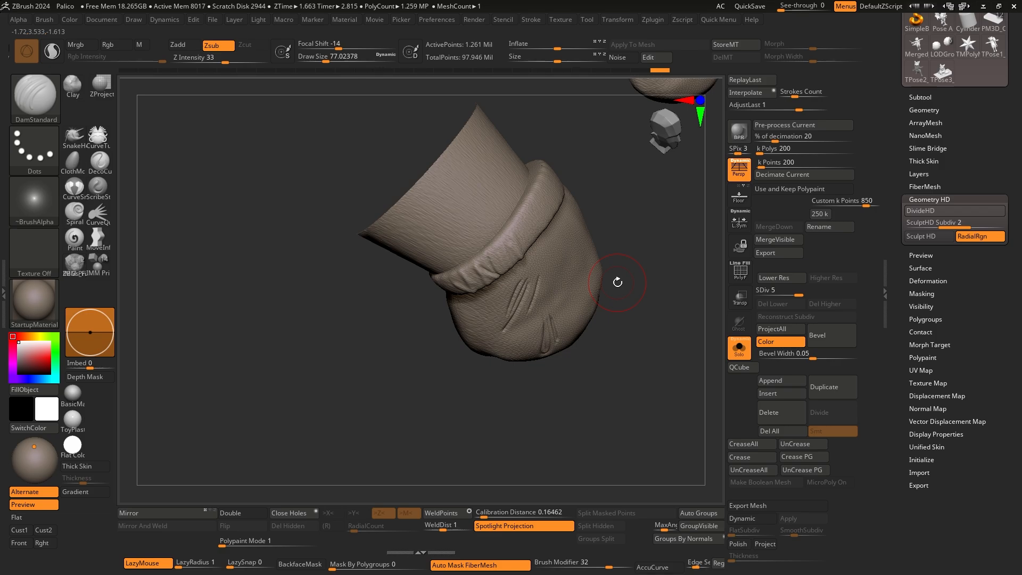
{"action": "mouse_move", "coordinate": [559, 301]}
{"action": "right_mouse_down"}
{"action": "mouse_move", "coordinate": [537, 311]}
{"action": "mouse_move", "coordinate": [530, 292]}
{"action": "right_mouse_up"}
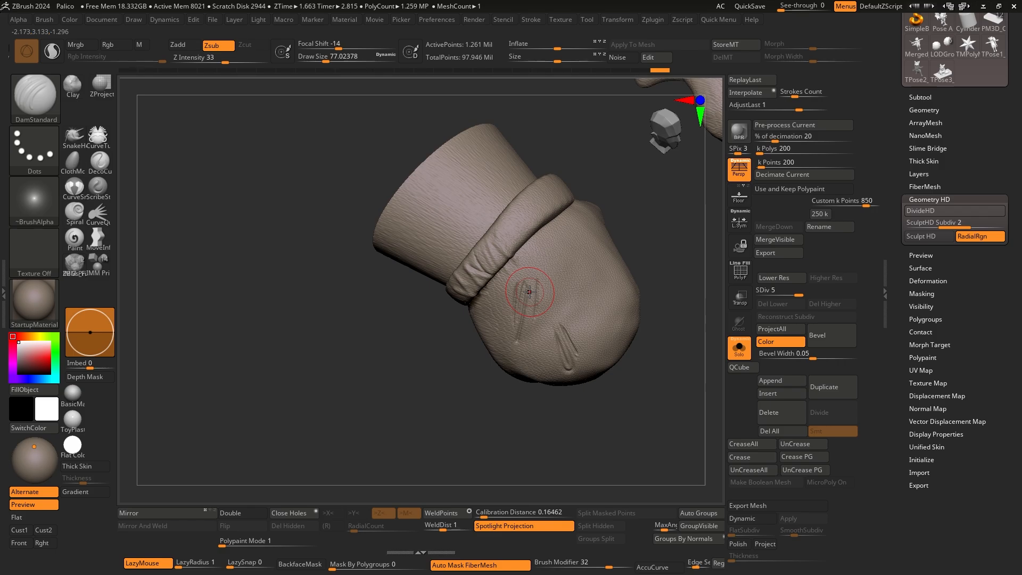
Set the draw size to about 136 and activate HD sculpting around the glove's lower fold, using the polyframe to place the region
{"action": "key", "text": "s"}
{"action": "left_click_drag", "start_coordinate": [577, 337], "coordinate": [586, 337]}
{"action": "right_click_drag", "start_coordinate": [568, 321], "coordinate": [554, 282]}
{"action": "key", "text": "shift+f"}
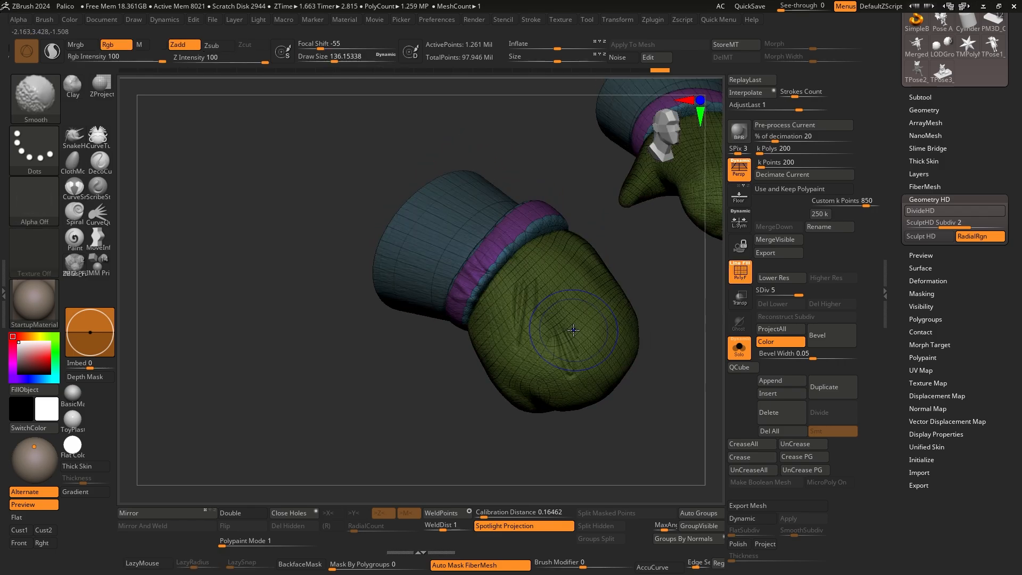
{"action": "right_click_drag", "start_coordinate": [597, 353], "coordinate": [663, 308]}
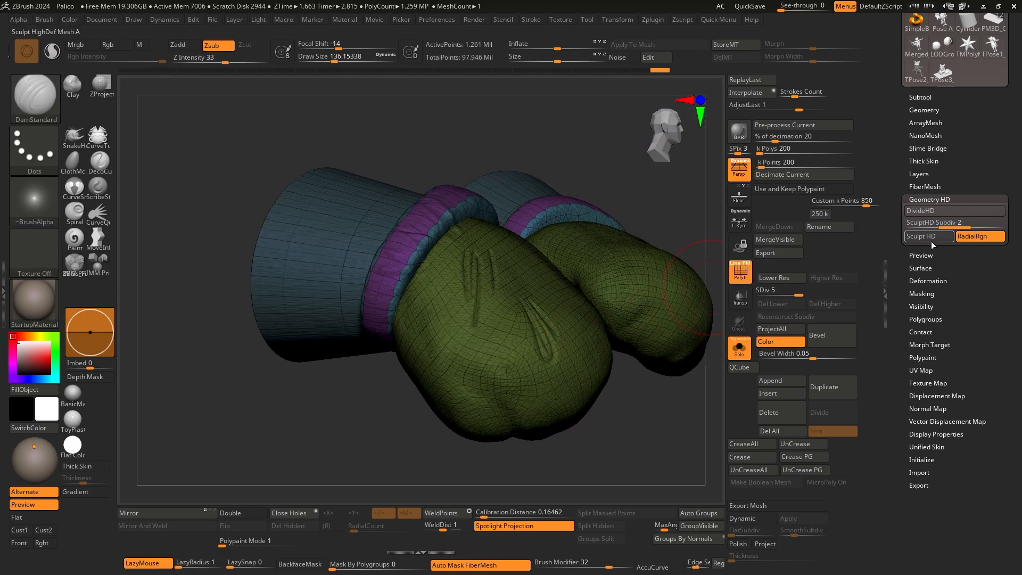
{"action": "key", "text": "a"}
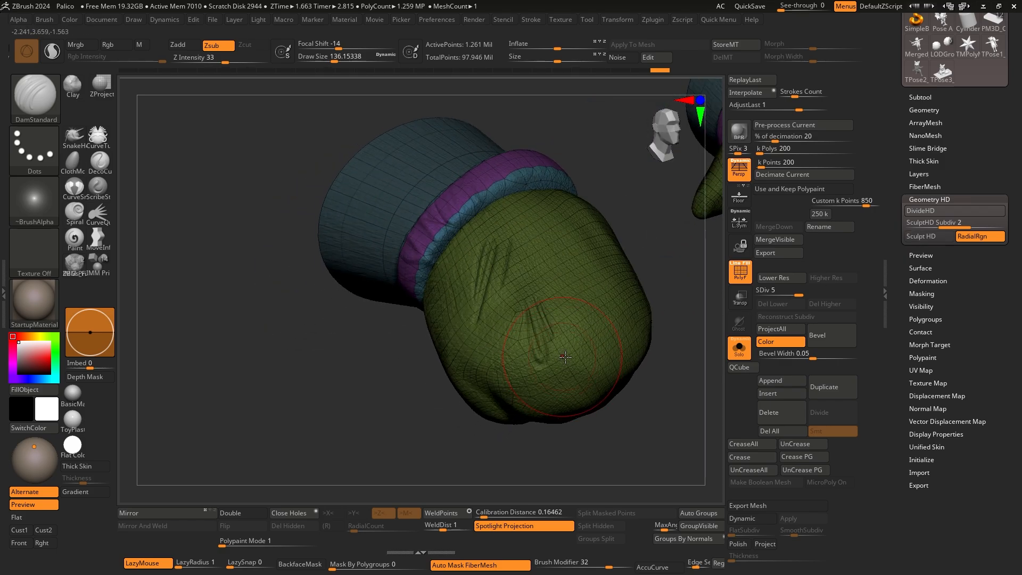
{"action": "mouse_move", "coordinate": [551, 333]}
{"action": "right_mouse_down"}
{"action": "mouse_move", "coordinate": [575, 335]}
{"action": "mouse_move", "coordinate": [579, 375]}
{"action": "mouse_move", "coordinate": [563, 323]}
{"action": "mouse_move", "coordinate": [585, 413]}
{"action": "right_mouse_up"}
{"action": "key", "text": "shift+f"}
{"action": "mouse_move", "coordinate": [586, 413]}
{"action": "right_mouse_down"}
{"action": "mouse_move", "coordinate": [551, 338]}
{"action": "mouse_move", "coordinate": [607, 309]}
{"action": "right_mouse_up"}
{"action": "right_click_drag", "start_coordinate": [548, 346], "coordinate": [468, 298]}
Deepen the fold along the lower side of the glove with a DamStandard stroke at a draw size of about 83
{"action": "key", "text": "s"}
{"action": "left_click_drag", "start_coordinate": [467, 305], "coordinate": [459, 304]}
{"action": "left_click_drag", "start_coordinate": [422, 252], "coordinate": [539, 373]}
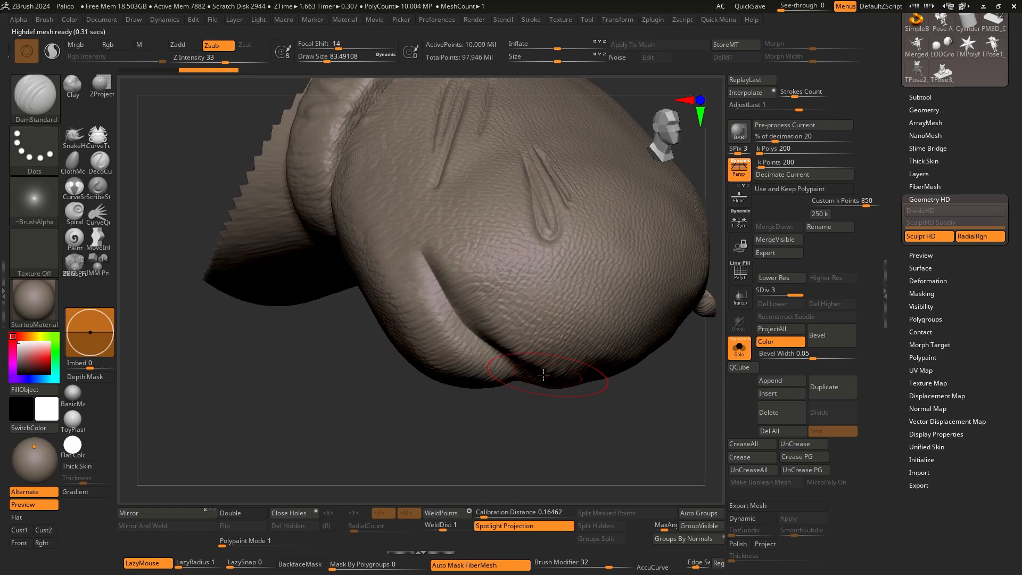
Carve narrower creases beside the deepened fold, reducing the draw size to about 62 and about 31, and inspect the glove's surface
{"action": "key", "text": "s"}
{"action": "left_click_drag", "start_coordinate": [491, 323], "coordinate": [482, 323]}
{"action": "mouse_move", "coordinate": [504, 354]}
{"action": "left_mouse_down"}
{"action": "mouse_move", "coordinate": [407, 210]}
{"action": "mouse_move", "coordinate": [506, 353]}
{"action": "left_mouse_up"}
{"action": "left_click_drag", "start_coordinate": [452, 266], "coordinate": [556, 375]}
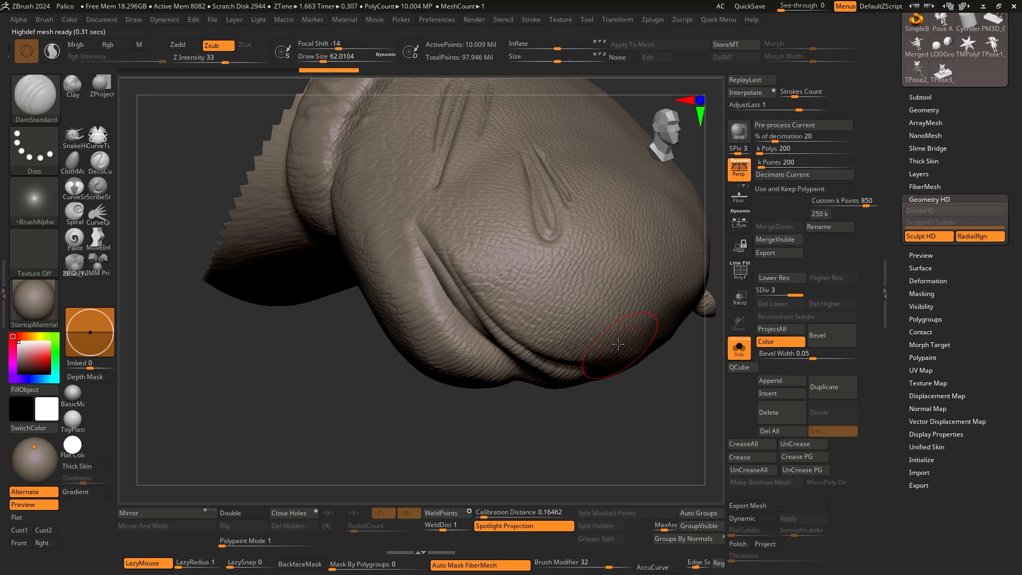
{"action": "mouse_move", "coordinate": [617, 359]}
{"action": "right_mouse_down", "text": "ctrl"}
{"action": "mouse_move", "coordinate": [607, 322]}
{"action": "mouse_move", "coordinate": [593, 344]}
{"action": "mouse_move", "coordinate": [543, 288]}
{"action": "mouse_move", "coordinate": [524, 230]}
{"action": "right_mouse_up", "text": "ctrl"}
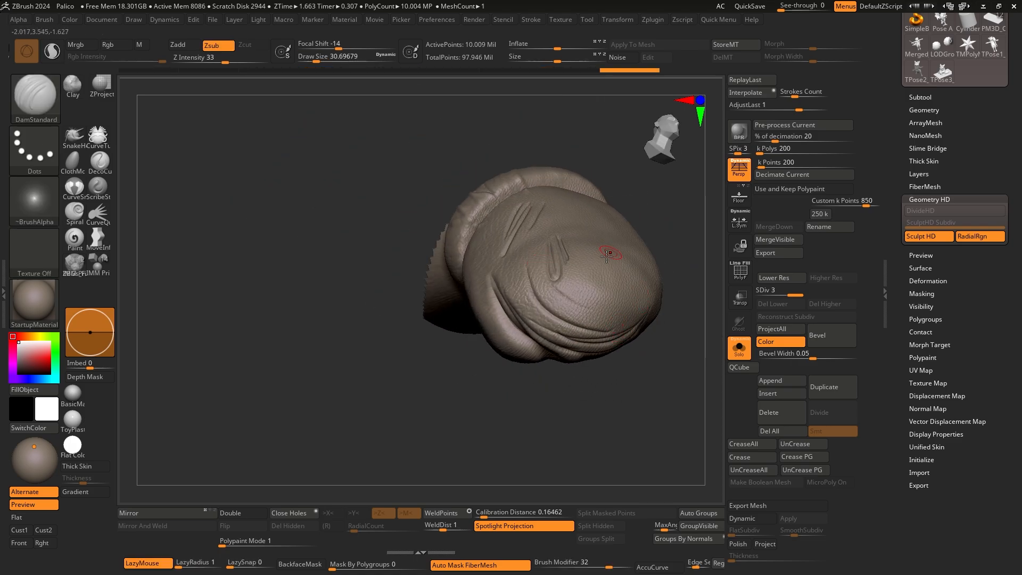
{"action": "right_click_drag", "start_coordinate": [606, 256], "coordinate": [503, 306]}
{"action": "right_click_drag", "start_coordinate": [503, 306], "coordinate": [507, 337], "text": "ctrl"}
{"action": "right_click_drag", "start_coordinate": [489, 279], "coordinate": [514, 342], "text": "ctrl"}
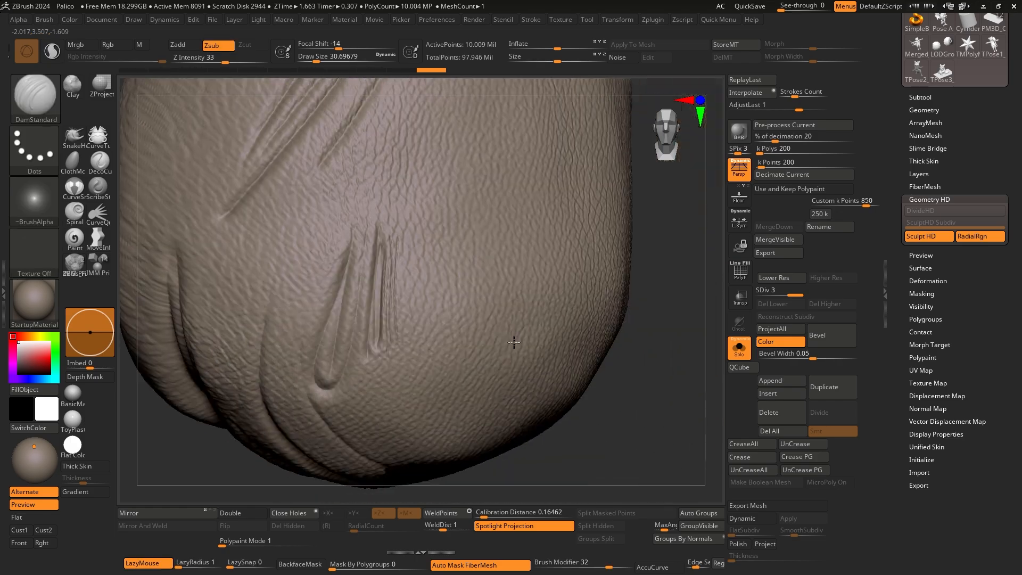
Build up a small raised swirl beside the glove's carved creases using ClayBuildup at a draw size of about 31
{"action": "key", "text": "b"}
{"action": "key", "text": "c"}
{"action": "key", "text": "b"}
{"action": "key", "text": "s"}
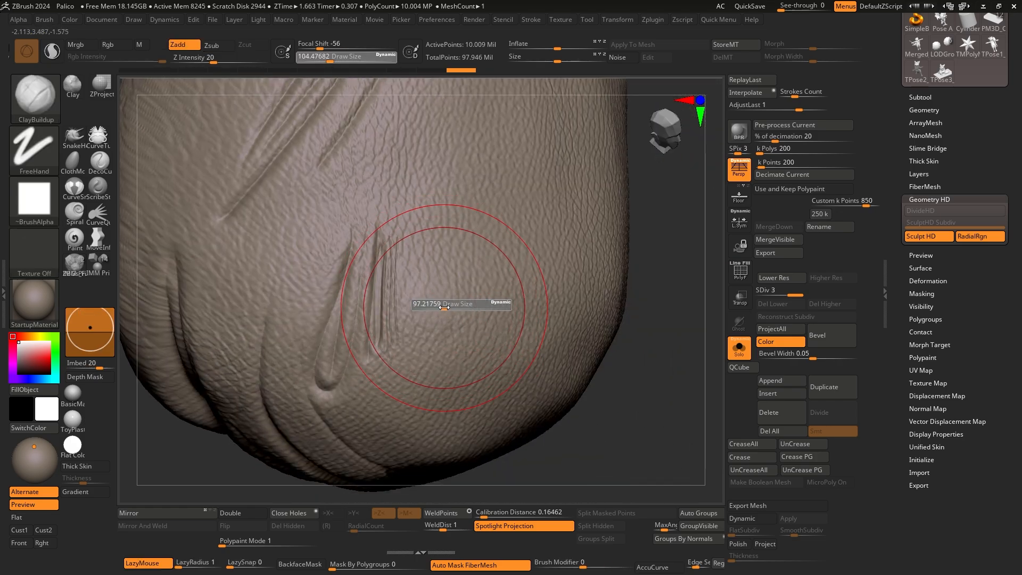
{"action": "left_click_drag", "start_coordinate": [449, 294], "coordinate": [426, 293]}
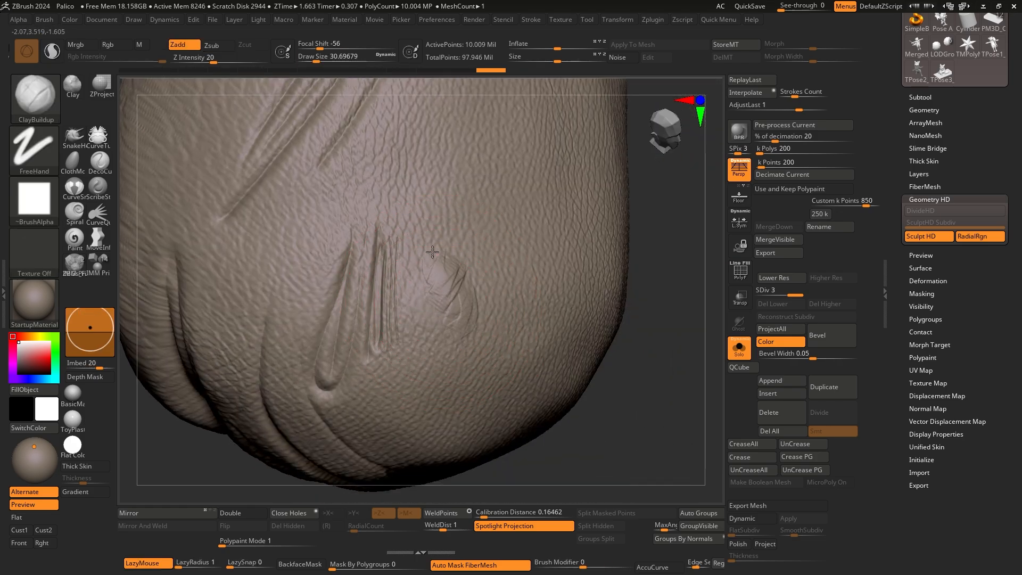
{"action": "left_click_drag", "start_coordinate": [483, 311], "coordinate": [456, 342]}
Inspect the whole glove, set the draw size to about 154 and leave HD sculpting to store the high-definition detail
{"action": "mouse_move", "coordinate": [461, 331]}
{"action": "right_mouse_down", "text": "ctrl"}
{"action": "mouse_move", "coordinate": [471, 269]}
{"action": "mouse_move", "coordinate": [538, 249]}
{"action": "mouse_move", "coordinate": [541, 270]}
{"action": "right_mouse_up", "text": "ctrl"}
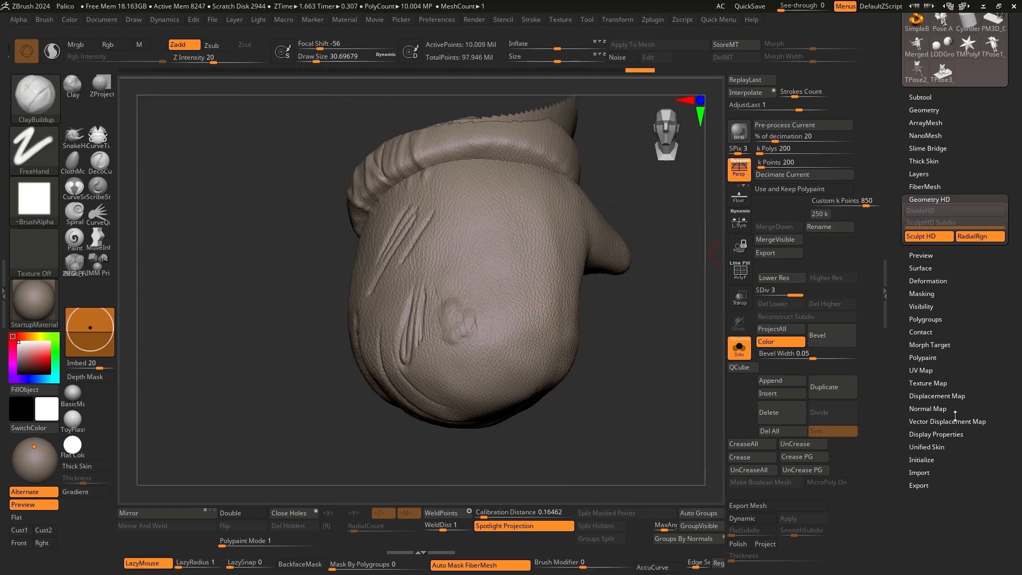
{"action": "right_click_drag", "start_coordinate": [671, 343], "coordinate": [634, 389]}
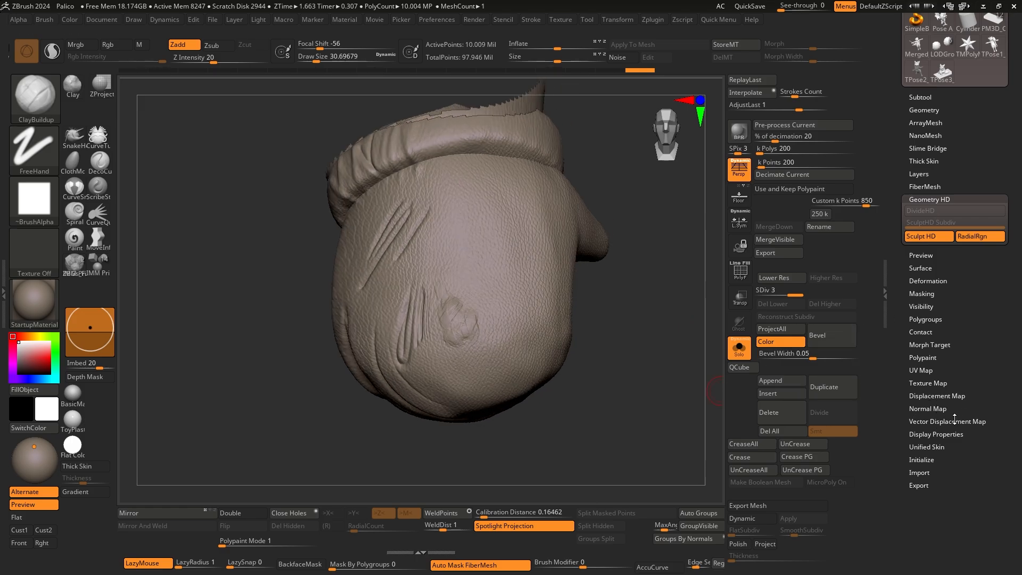
{"action": "right_click_drag", "start_coordinate": [628, 292], "coordinate": [665, 309]}
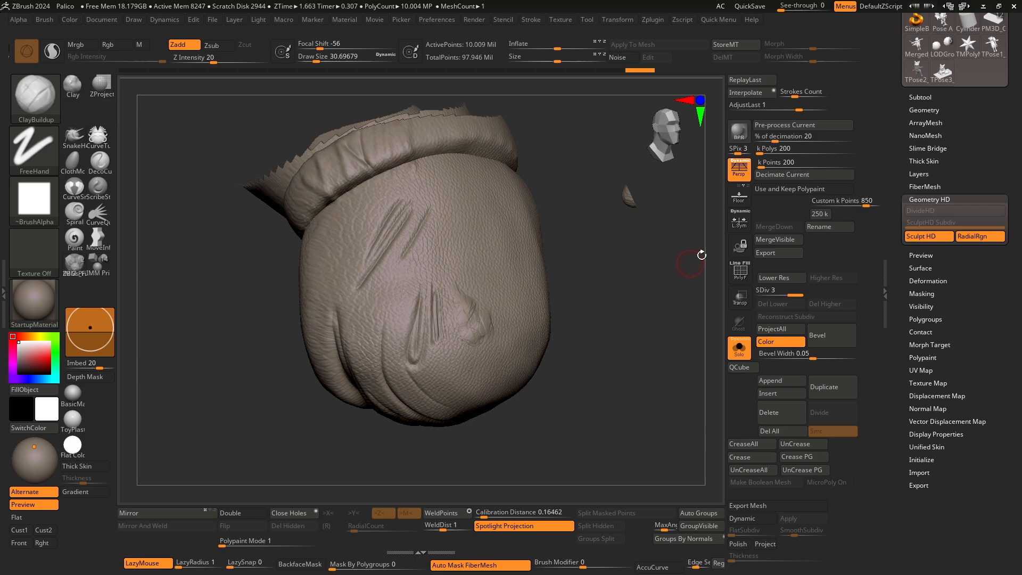
{"action": "right_click", "coordinate": [704, 351]}
{"action": "left_click", "coordinate": [706, 351]}
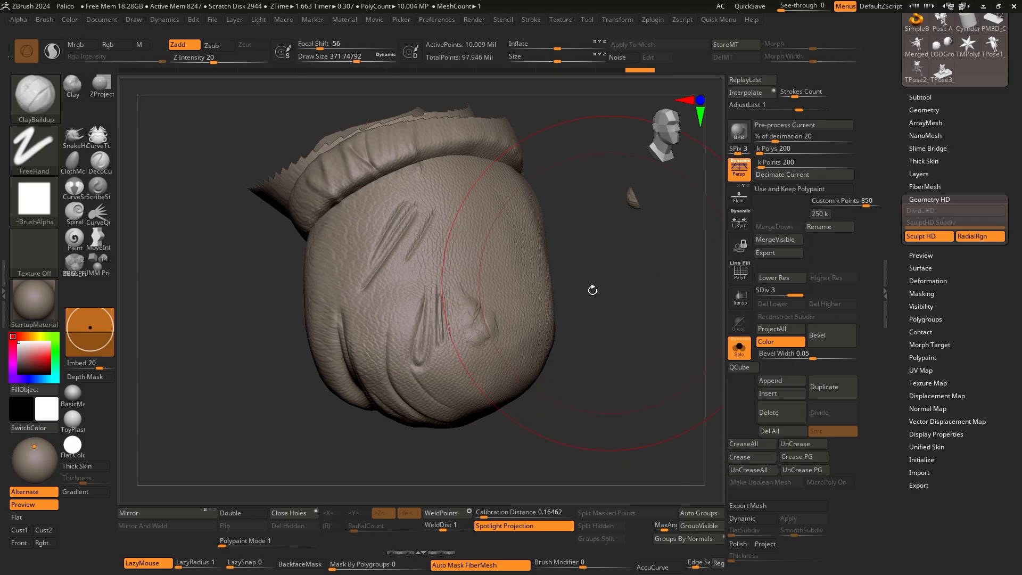
{"action": "right_click_drag", "start_coordinate": [593, 290], "coordinate": [628, 326], "text": "alt"}
{"action": "key", "text": "s"}
{"action": "left_click_drag", "start_coordinate": [627, 326], "coordinate": [606, 323]}
{"action": "mouse_move", "coordinate": [607, 321]}
{"action": "right_mouse_down", "text": "ctrl"}
{"action": "mouse_move", "coordinate": [618, 259]}
{"action": "mouse_move", "coordinate": [662, 359]}
{"action": "mouse_move", "coordinate": [548, 392]}
{"action": "mouse_move", "coordinate": [530, 362]}
{"action": "mouse_move", "coordinate": [565, 372]}
{"action": "mouse_move", "coordinate": [609, 368]}
{"action": "mouse_move", "coordinate": [621, 348]}
{"action": "right_mouse_up", "text": "ctrl"}
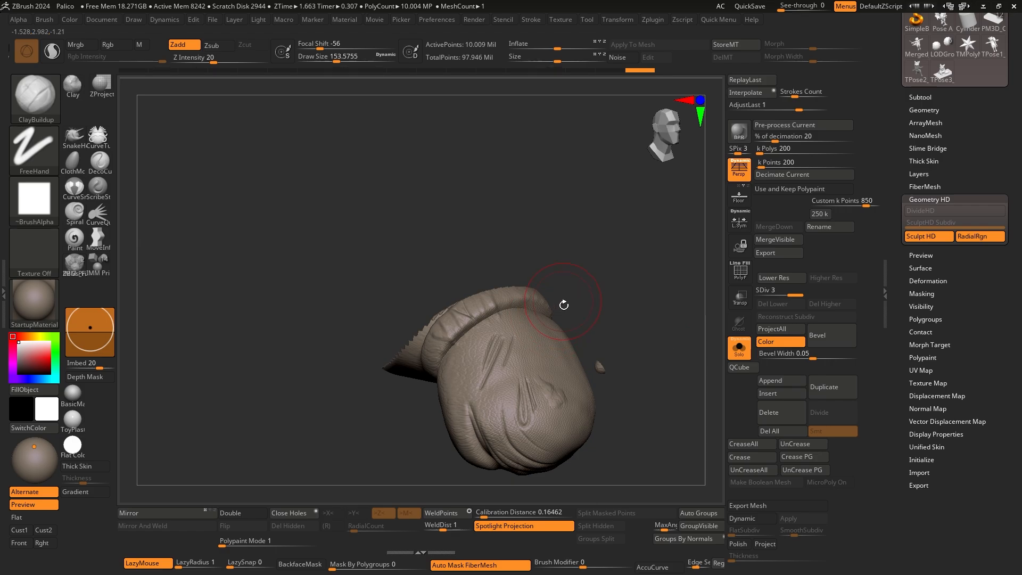
{"action": "right_click_drag", "start_coordinate": [564, 405], "coordinate": [611, 372]}
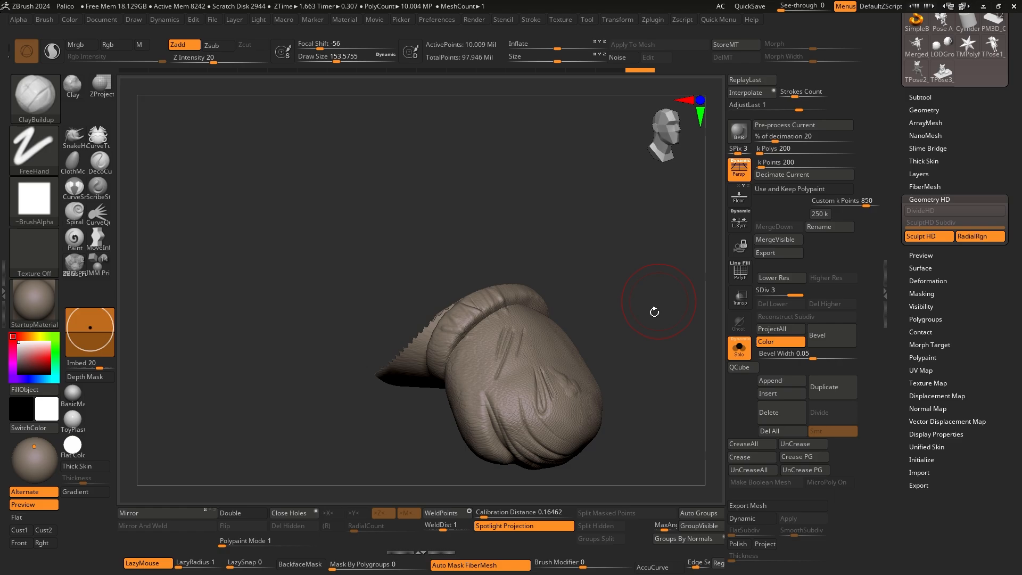
{"action": "key", "text": "a"}
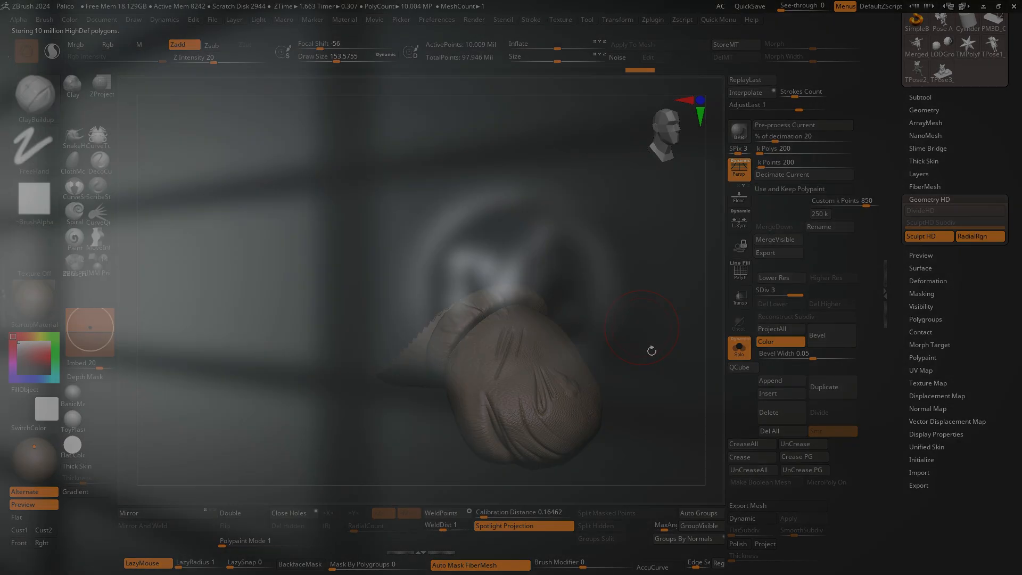